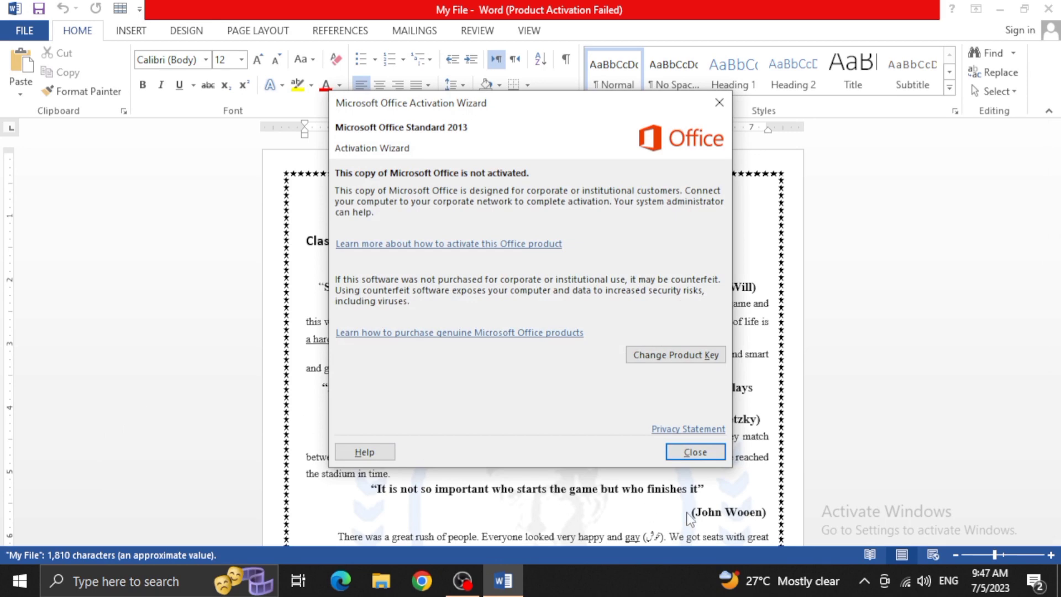
Close the Microsoft Office Activation Wizard
{"action": "left_click", "coordinate": [695, 451]}
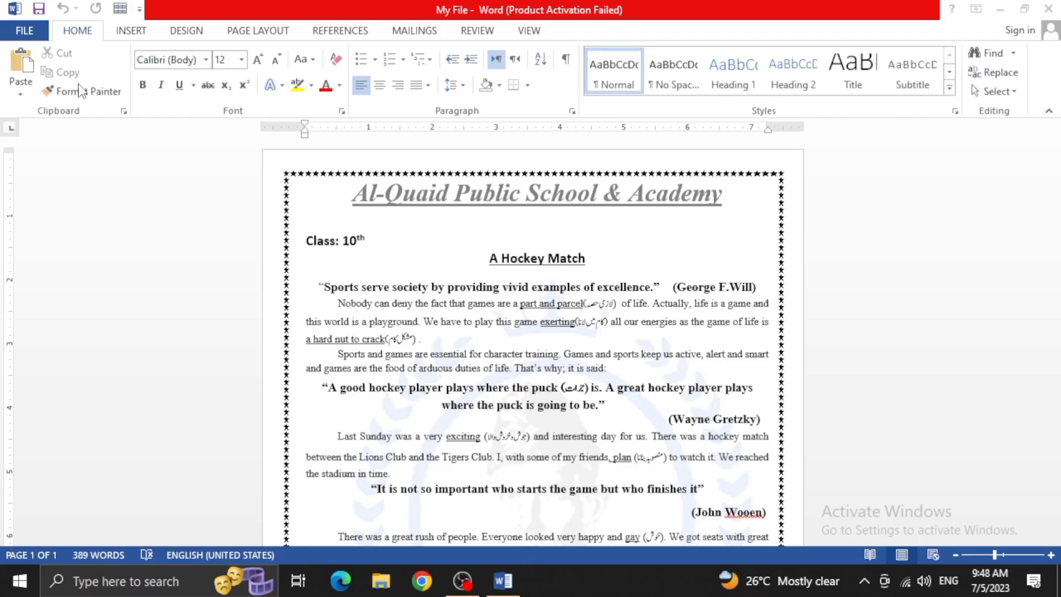
{"action": "left_click", "coordinate": [83, 91]}
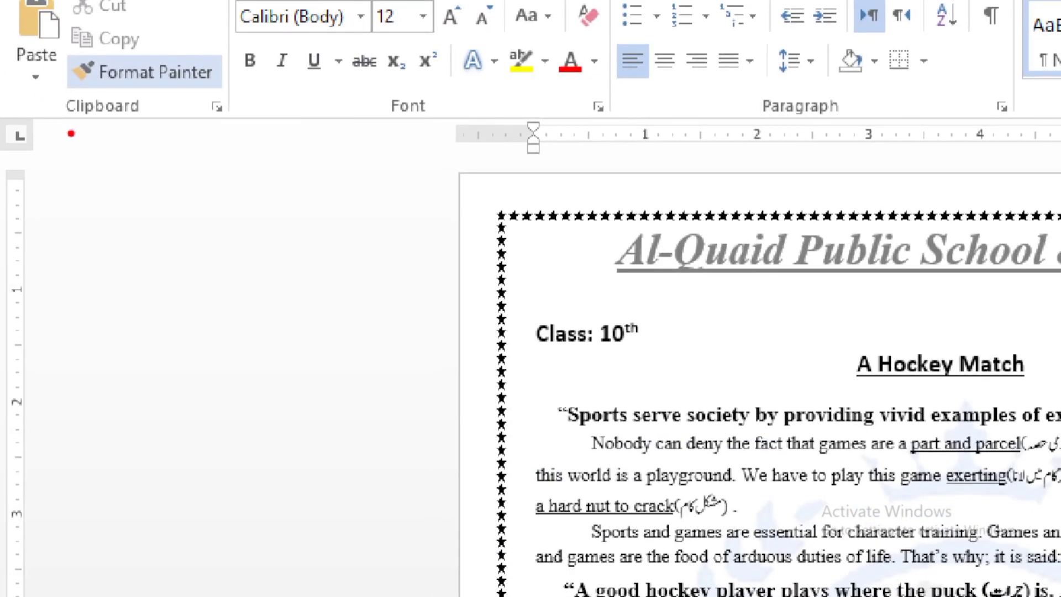
{"action": "left_click_drag", "start_coordinate": [69, 133], "coordinate": [205, 116]}
{"action": "left_click_drag", "start_coordinate": [390, 122], "coordinate": [452, 118]}
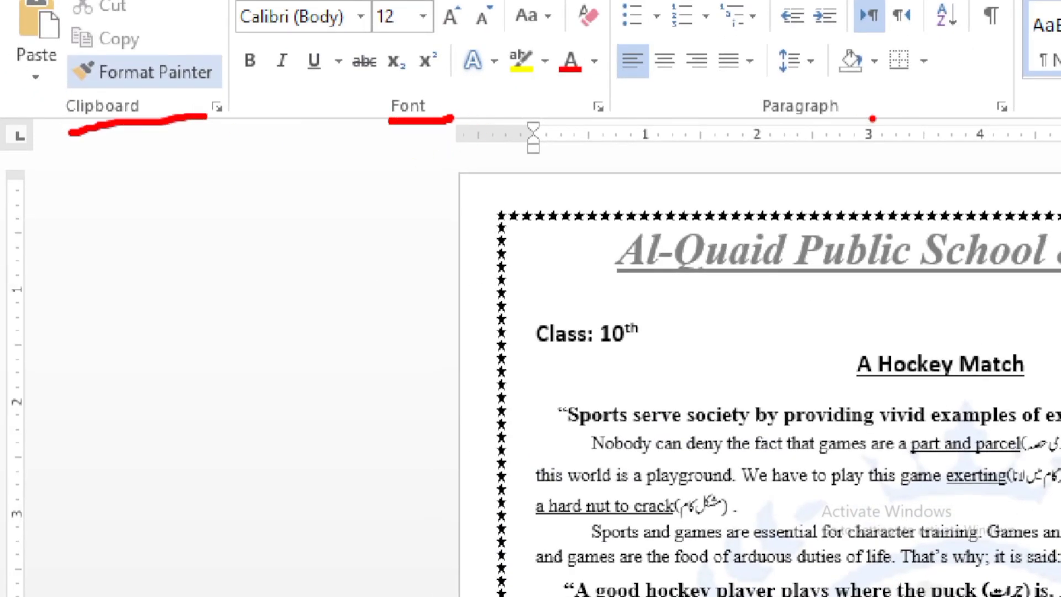
{"action": "left_click_drag", "start_coordinate": [741, 118], "coordinate": [846, 111]}
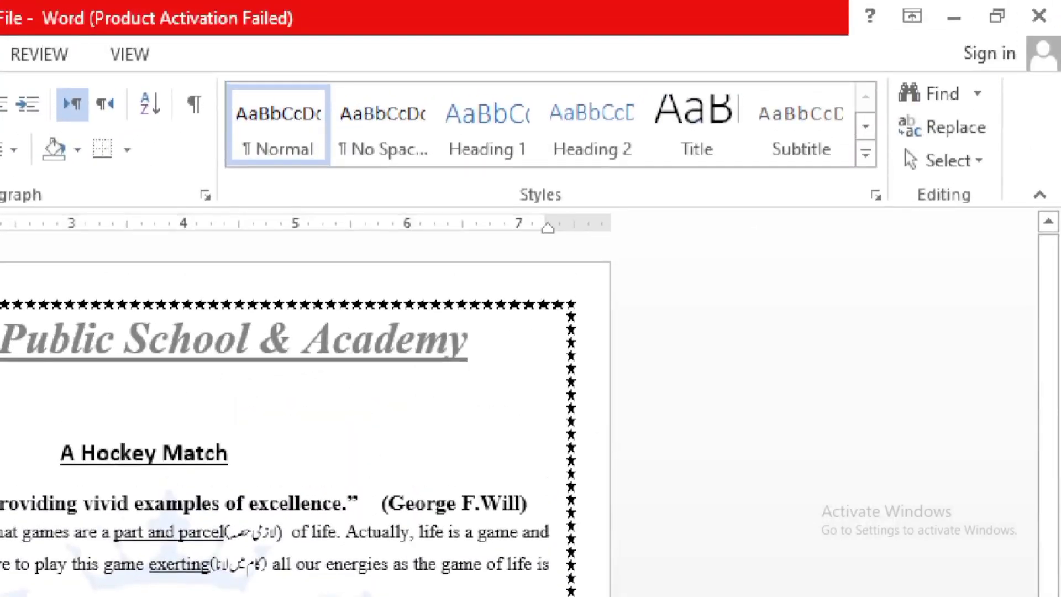
{"action": "mouse_move", "coordinate": [566, 172]}
{"action": "left_mouse_down"}
{"action": "mouse_move", "coordinate": [593, 201]}
{"action": "mouse_move", "coordinate": [619, 171]}
{"action": "left_mouse_up"}
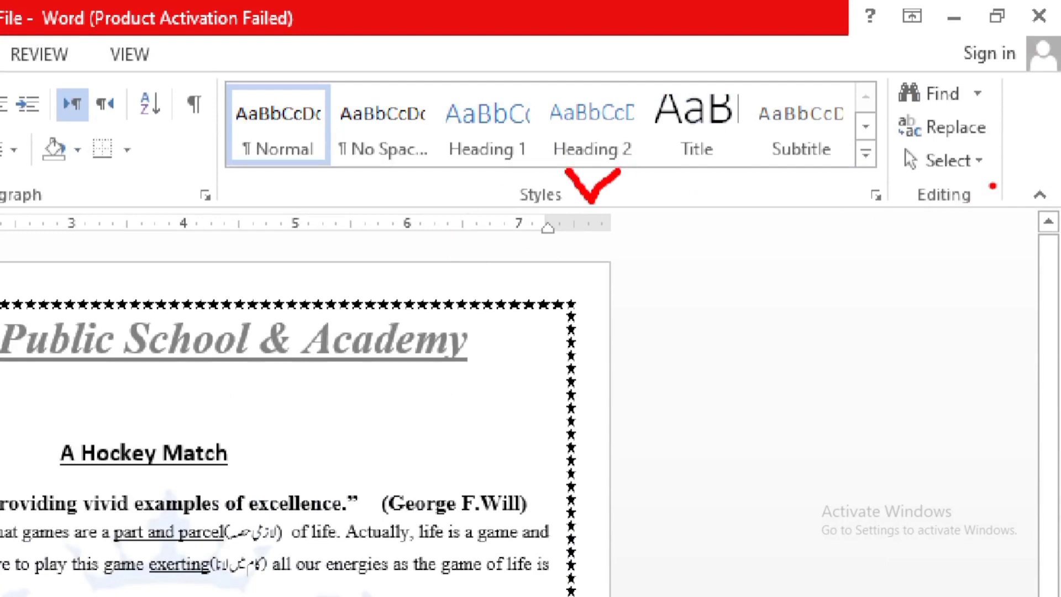
{"action": "left_click_drag", "start_coordinate": [992, 187], "coordinate": [1034, 172]}
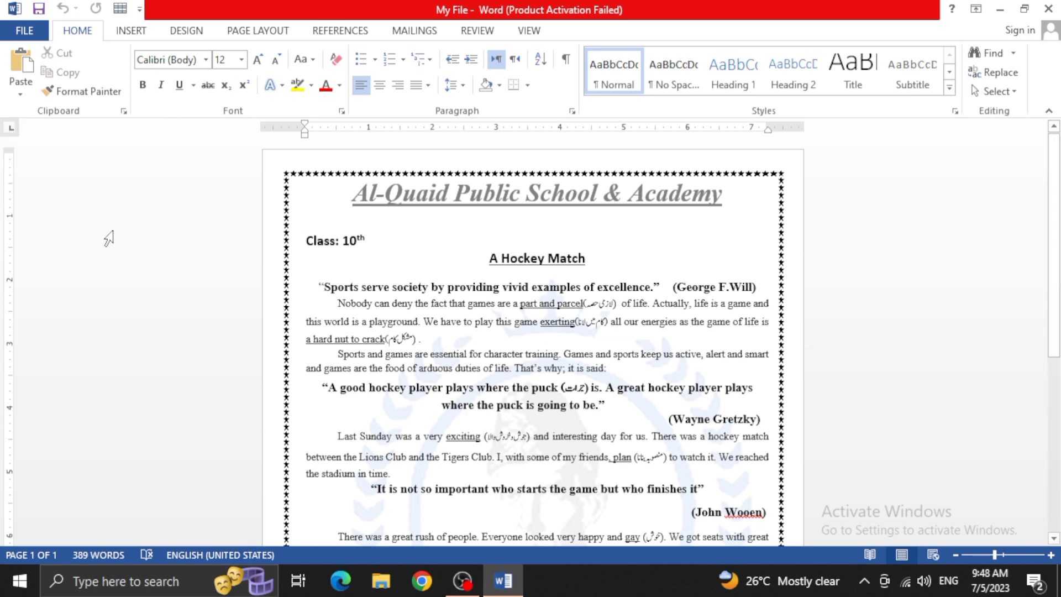
{"action": "left_click", "coordinate": [432, 336]}
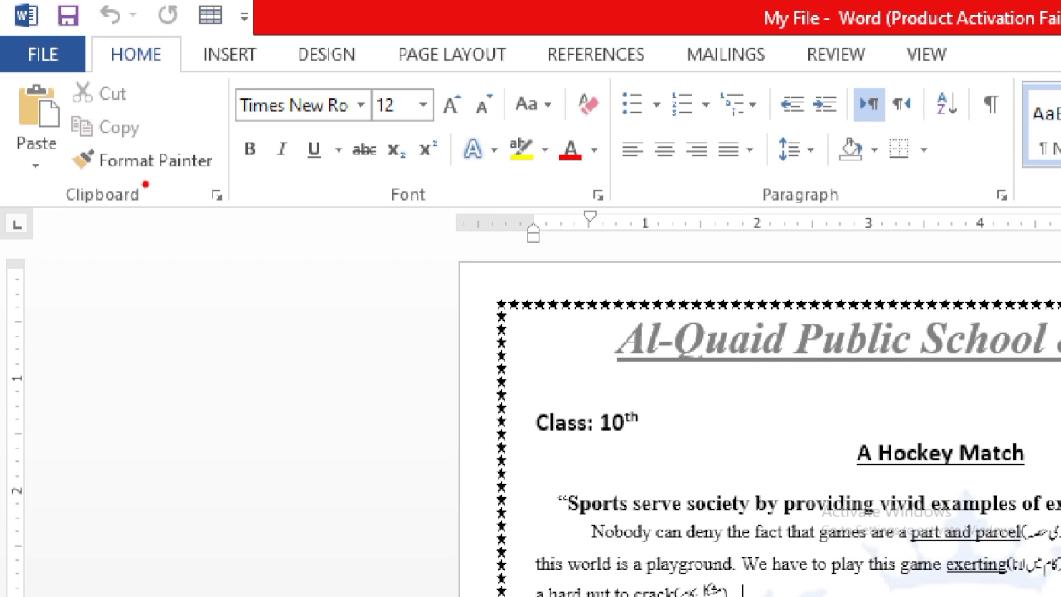
{"action": "mouse_move", "coordinate": [148, 182]}
{"action": "left_mouse_down"}
{"action": "mouse_move", "coordinate": [79, 168]}
{"action": "mouse_move", "coordinate": [99, 239]}
{"action": "mouse_move", "coordinate": [146, 190]}
{"action": "left_mouse_up"}
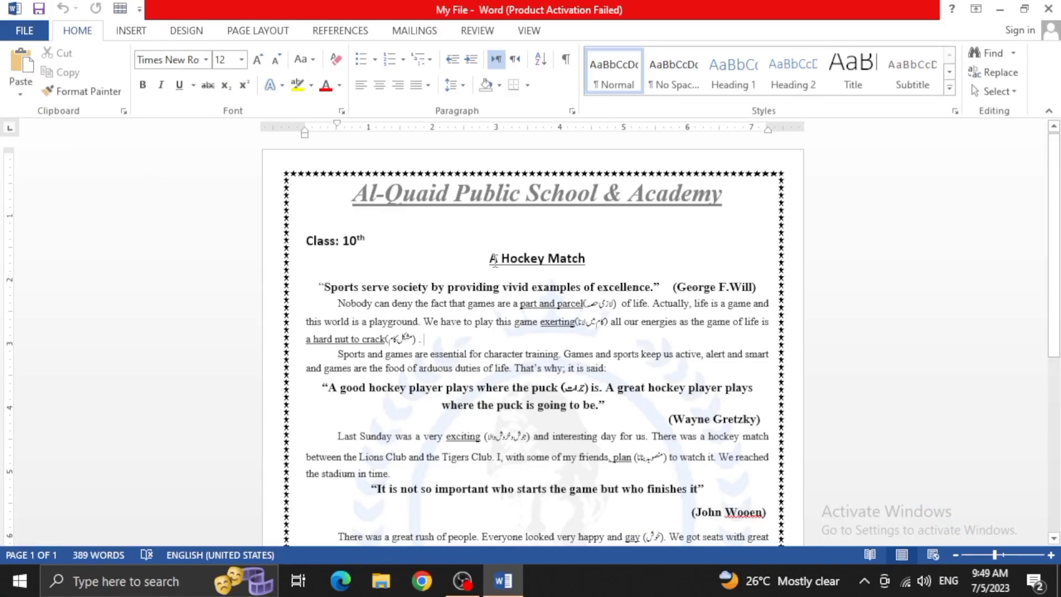
Look over the document from the class line and "A Hockey Match" heading down to the blank area below the last paragraph
{"action": "left_click_drag", "start_coordinate": [491, 260], "coordinate": [575, 264]}
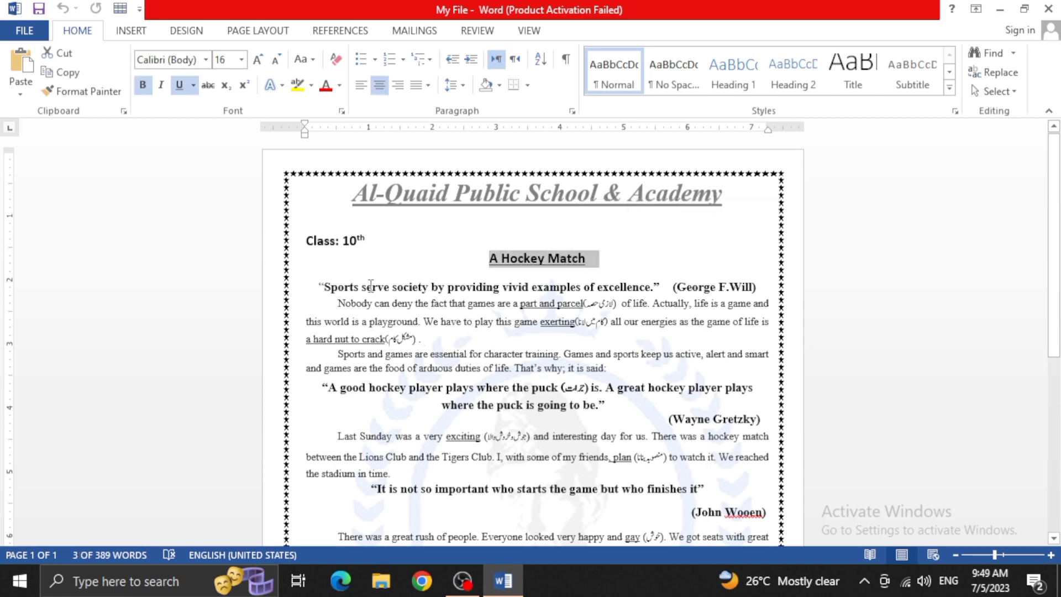
{"action": "left_click_drag", "start_coordinate": [366, 238], "coordinate": [308, 228]}
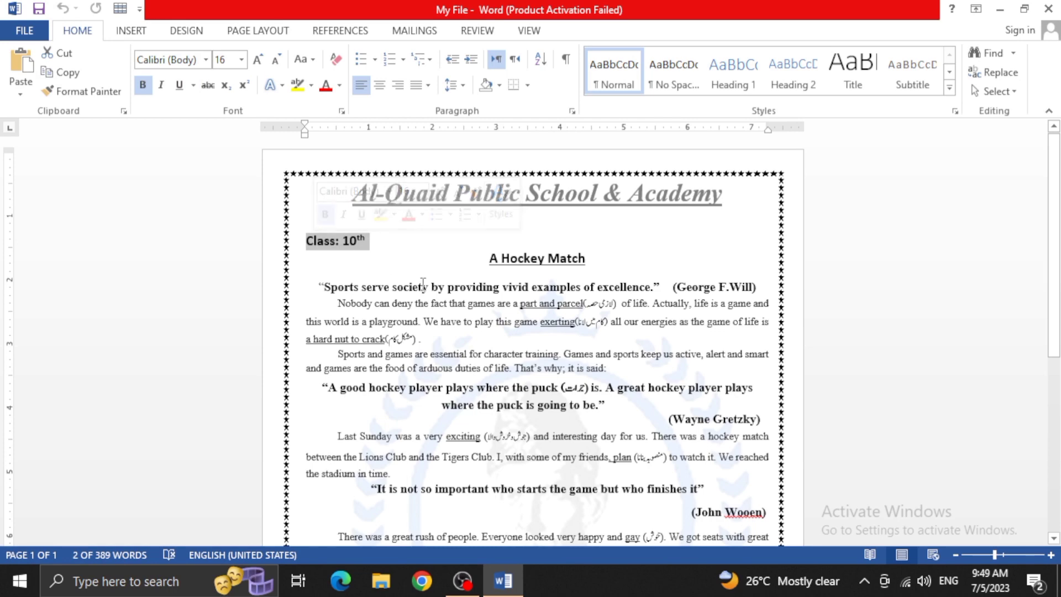
{"action": "scroll", "coordinate": [423, 283], "scroll_direction": "down", "scroll_amount": 3}
{"action": "scroll", "coordinate": [422, 283], "scroll_direction": "up", "scroll_amount": 3}
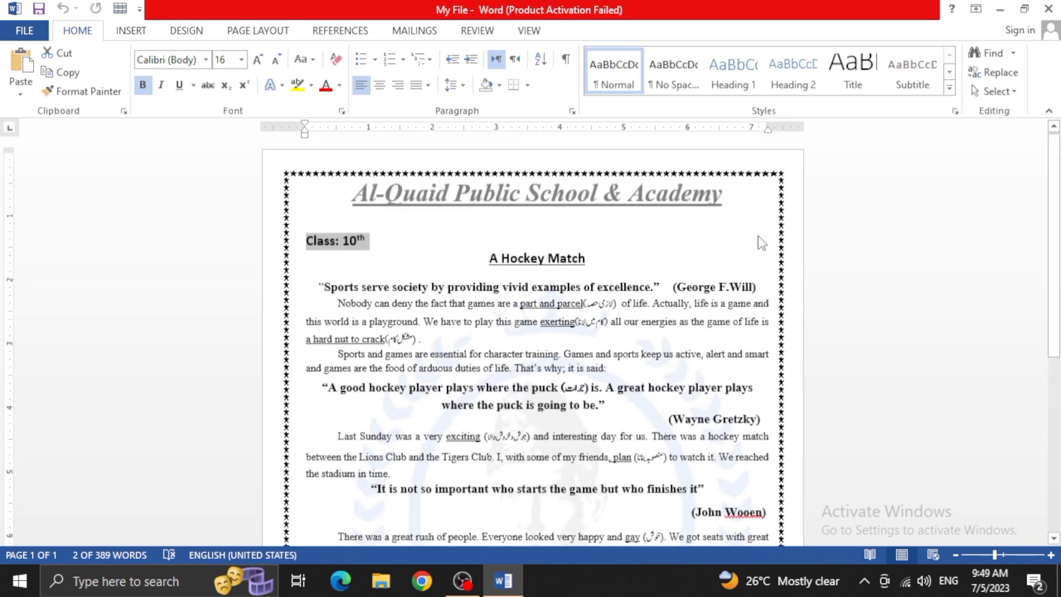
{"action": "scroll", "coordinate": [760, 241], "scroll_direction": "down", "scroll_amount": 6}
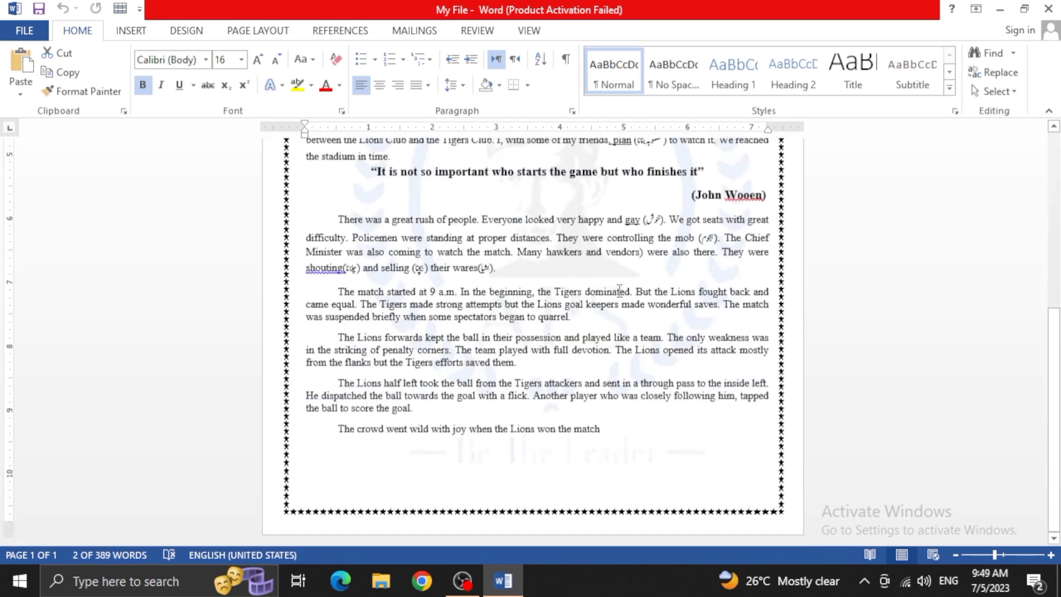
{"action": "left_click", "coordinate": [614, 453]}
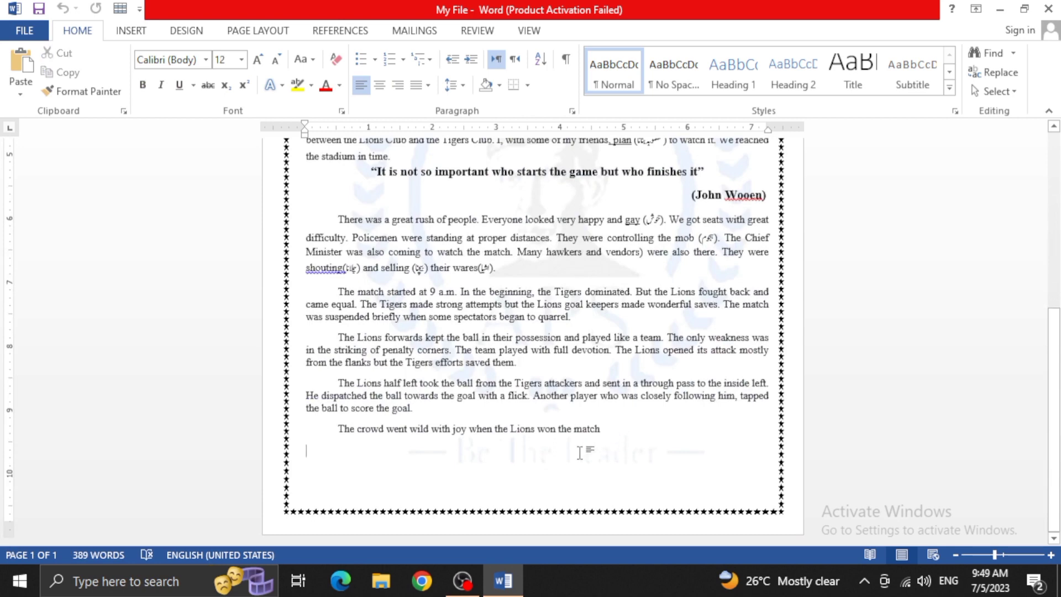
{"action": "scroll", "coordinate": [156, 403], "scroll_direction": "up", "scroll_amount": 6}
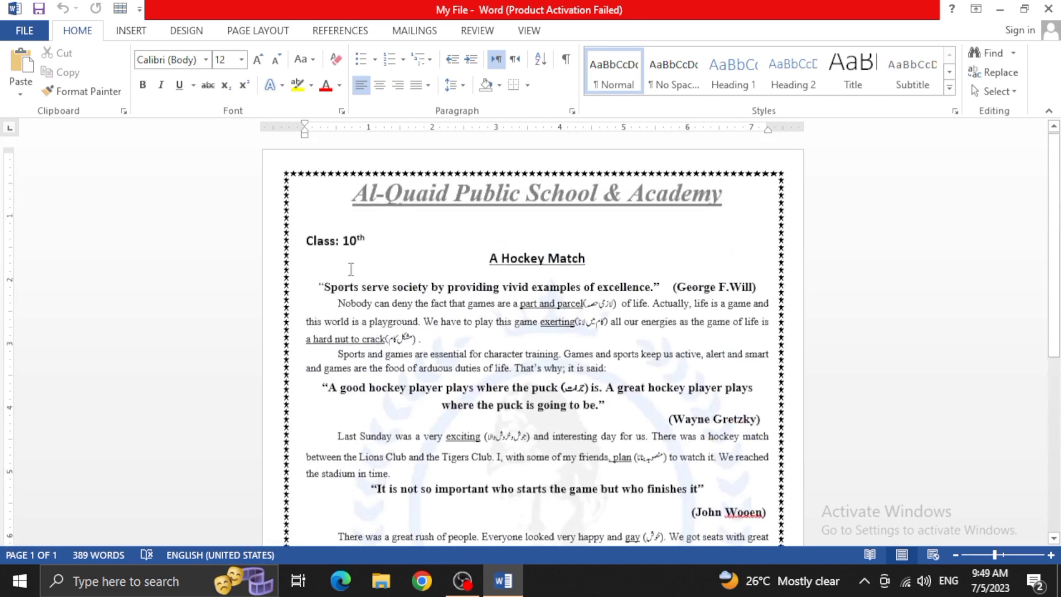
Cut the "Class: 10th" line above the "A Hockey Match" heading
{"action": "left_click", "coordinate": [366, 241]}
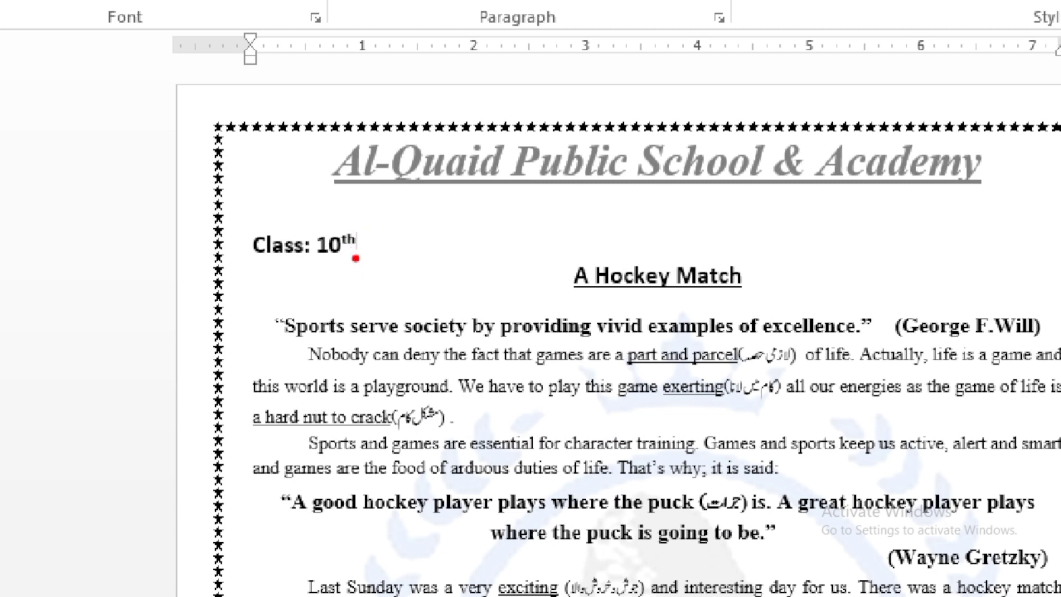
{"action": "left_click_drag", "start_coordinate": [354, 259], "coordinate": [248, 263]}
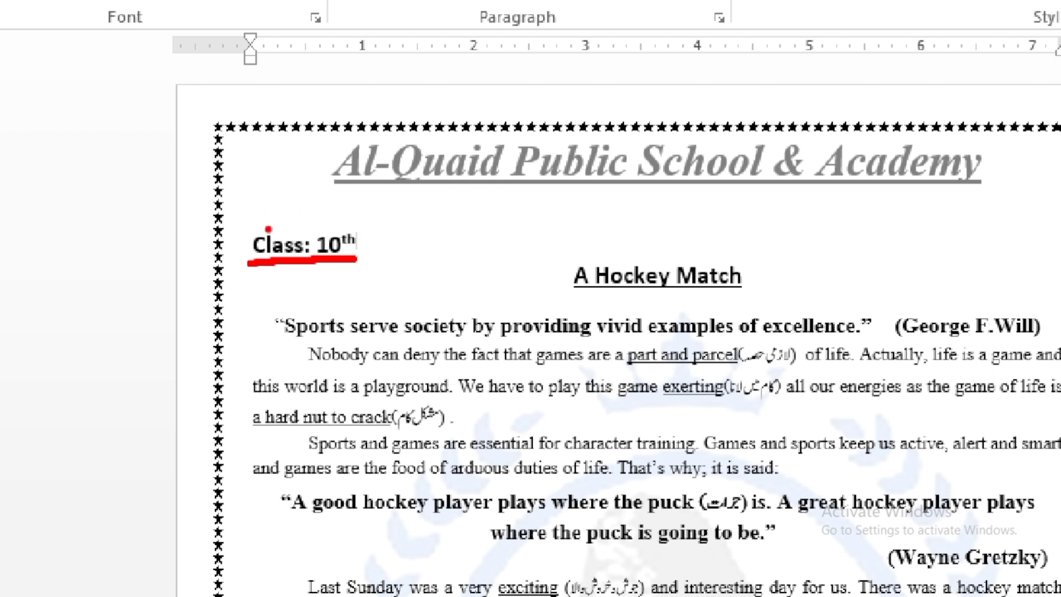
{"action": "mouse_move", "coordinate": [253, 225]}
{"action": "left_mouse_down"}
{"action": "mouse_move", "coordinate": [237, 249]}
{"action": "mouse_move", "coordinate": [293, 280]}
{"action": "mouse_move", "coordinate": [352, 264]}
{"action": "mouse_move", "coordinate": [366, 230]}
{"action": "mouse_move", "coordinate": [253, 227]}
{"action": "left_mouse_up"}
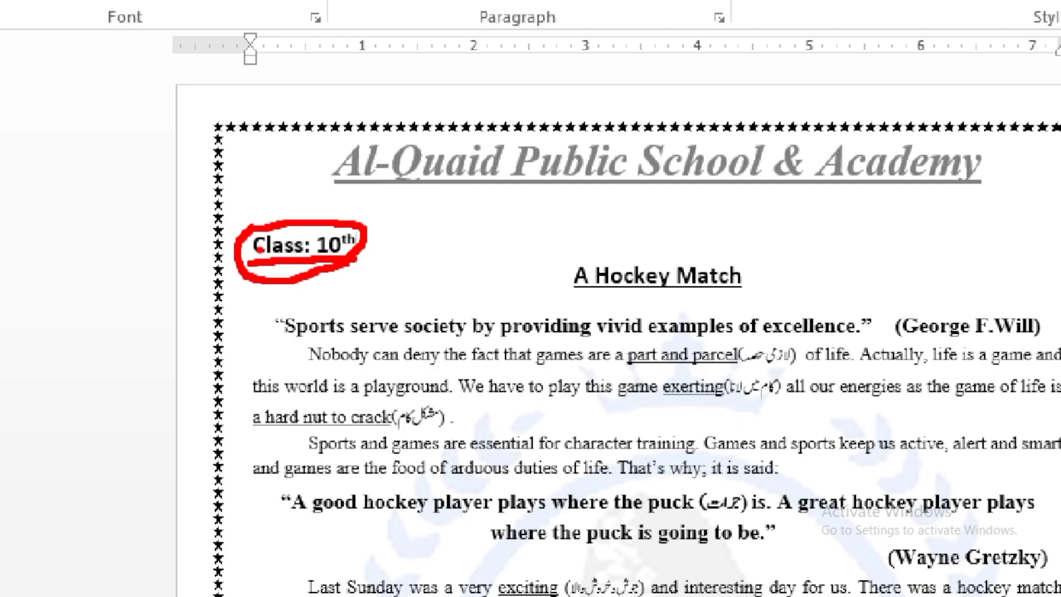
{"action": "key", "text": "Escape"}
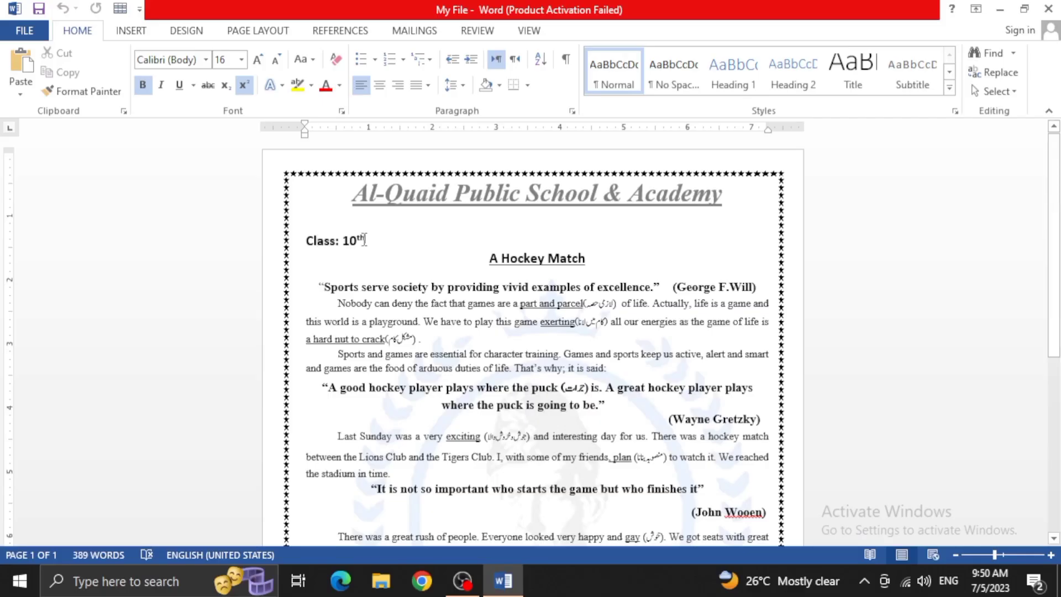
{"action": "left_click_drag", "start_coordinate": [369, 240], "coordinate": [307, 238]}
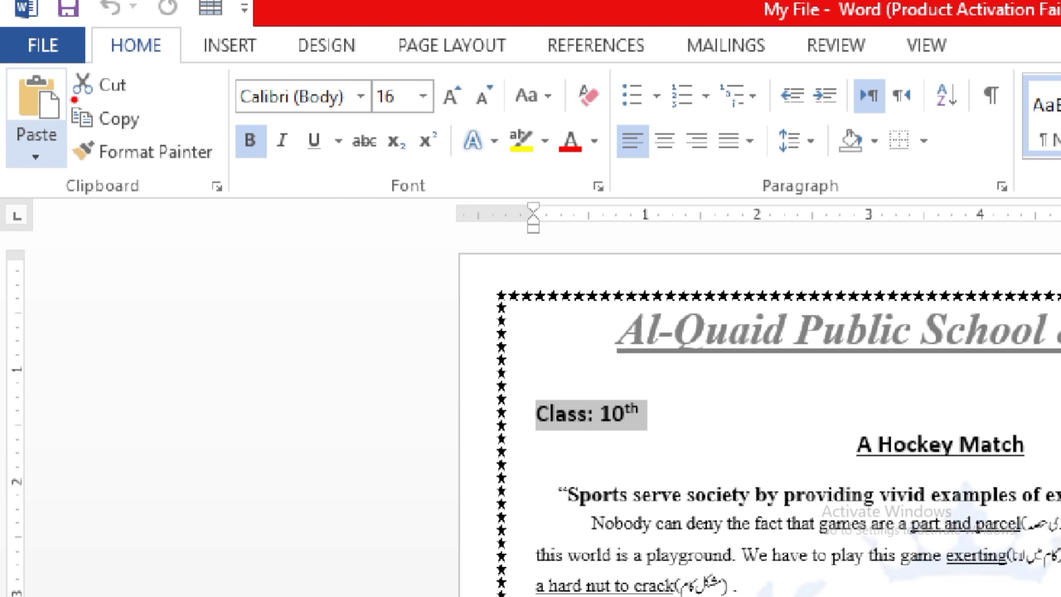
{"action": "left_click_drag", "start_coordinate": [74, 100], "coordinate": [134, 101]}
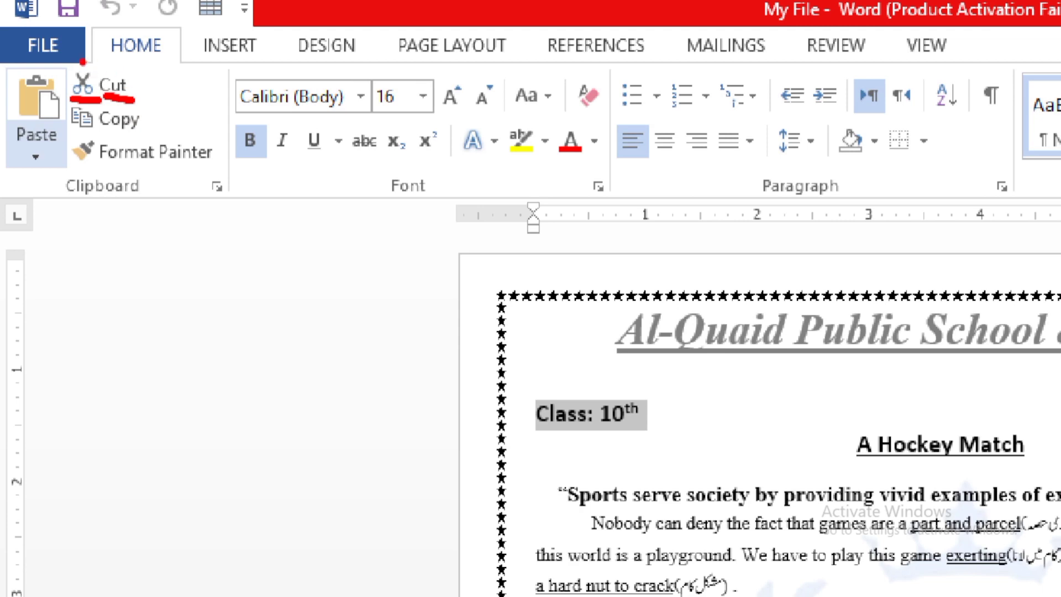
{"action": "mouse_move", "coordinate": [83, 62]}
{"action": "left_mouse_down"}
{"action": "mouse_move", "coordinate": [66, 98]}
{"action": "mouse_move", "coordinate": [102, 120]}
{"action": "mouse_move", "coordinate": [106, 67]}
{"action": "mouse_move", "coordinate": [89, 69]}
{"action": "left_mouse_up"}
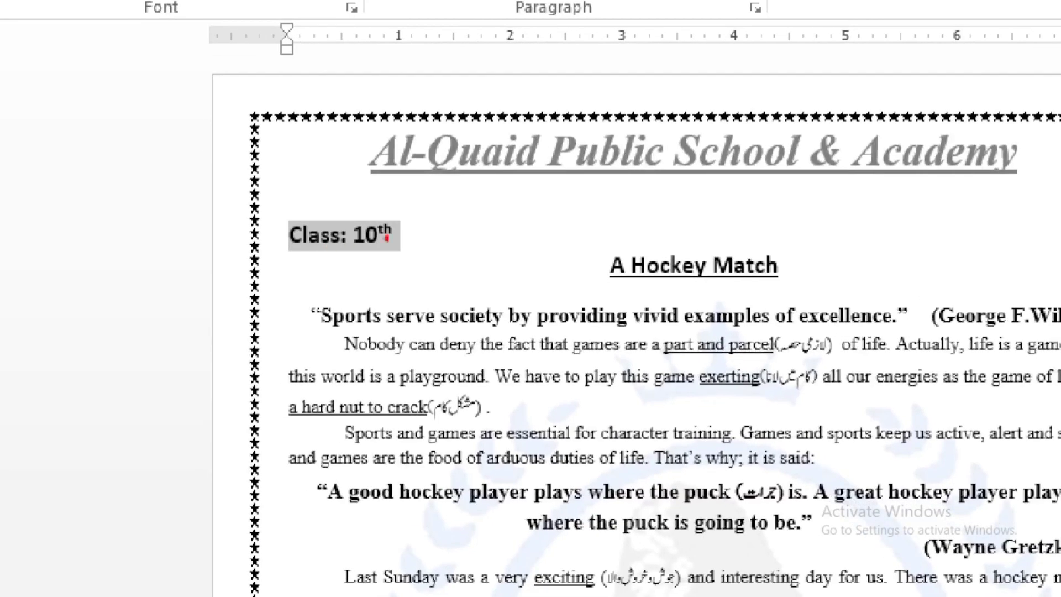
{"action": "left_click_drag", "start_coordinate": [354, 207], "coordinate": [310, 215]}
{"action": "mouse_move", "coordinate": [359, 144]}
{"action": "left_mouse_down"}
{"action": "mouse_move", "coordinate": [309, 299]}
{"action": "mouse_move", "coordinate": [353, 150]}
{"action": "left_mouse_up"}
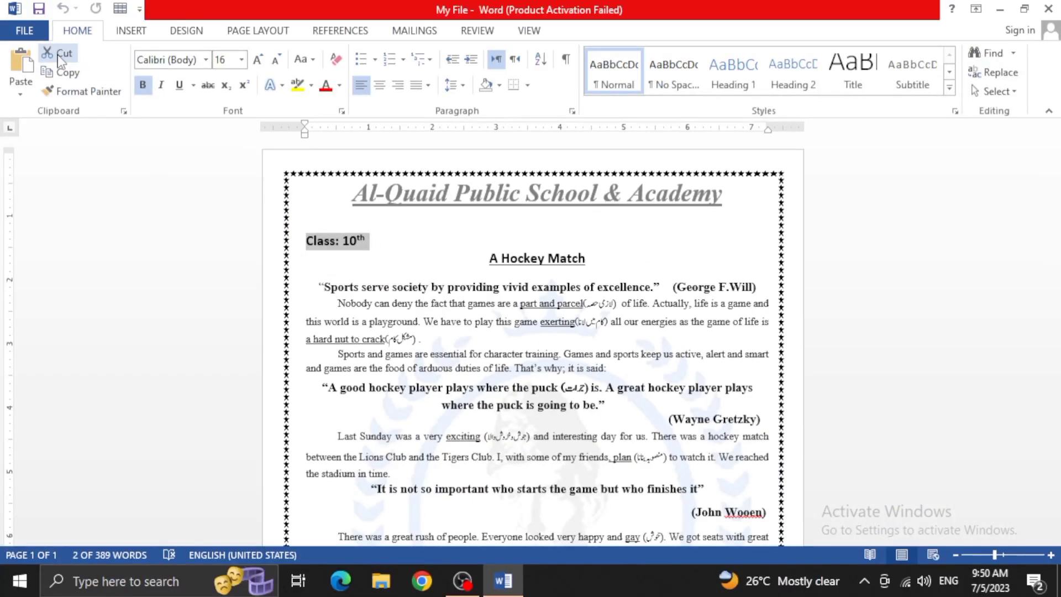
{"action": "left_click", "coordinate": [61, 54]}
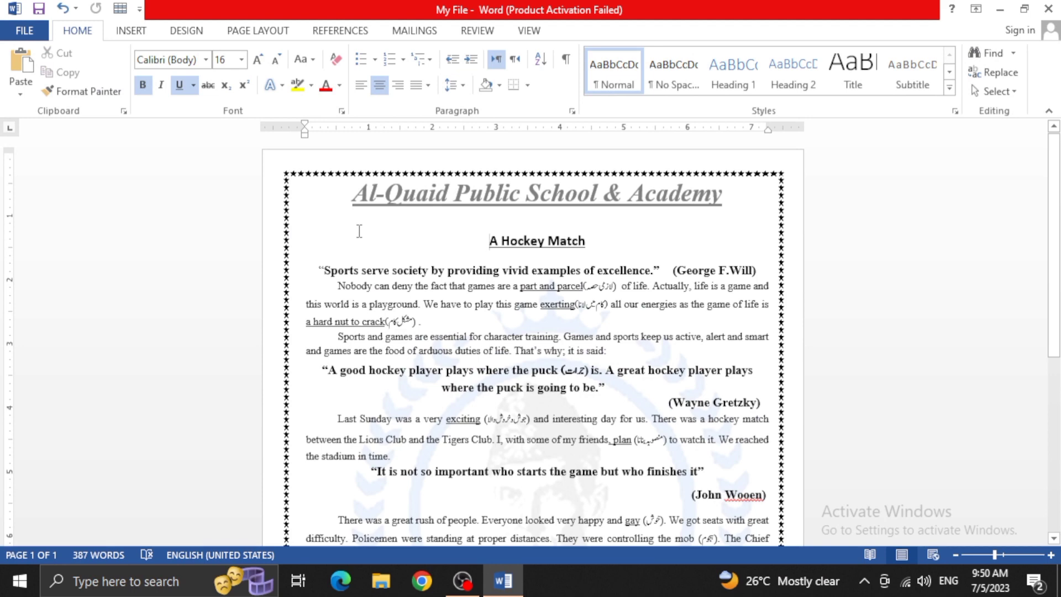
Paste the cut class line into the blank area below the document's last paragraph
{"action": "scroll", "coordinate": [359, 231], "scroll_direction": "down", "scroll_amount": 8}
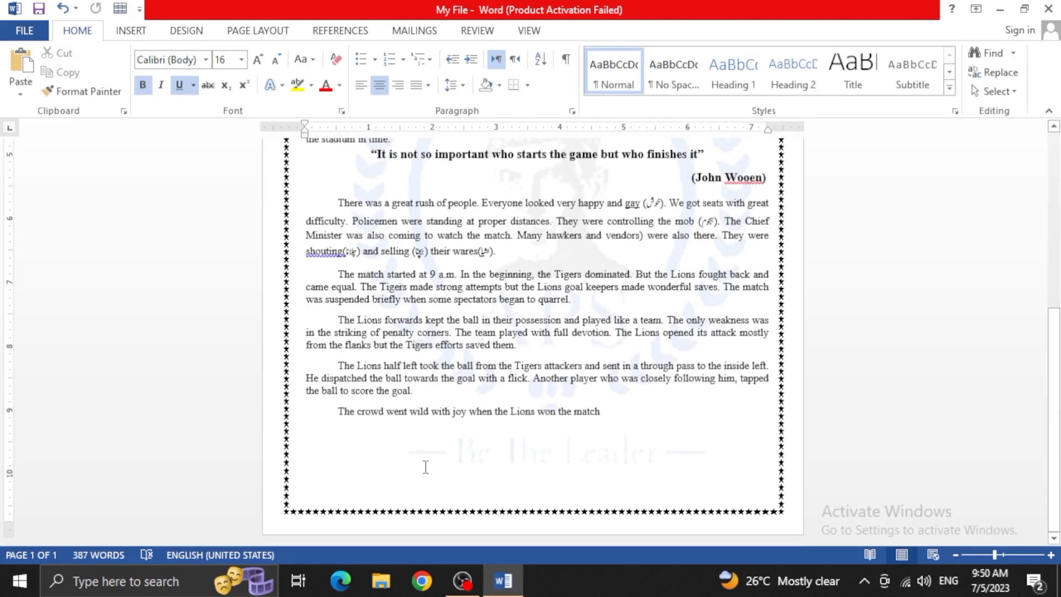
{"action": "left_click", "coordinate": [424, 466]}
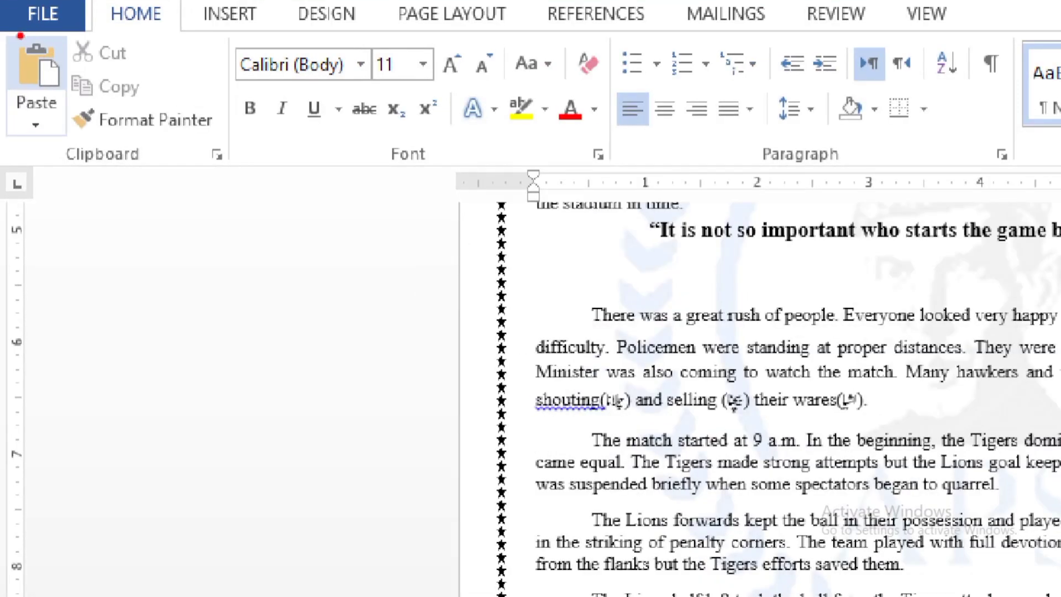
{"action": "mouse_move", "coordinate": [20, 35]}
{"action": "left_mouse_down"}
{"action": "mouse_move", "coordinate": [52, 117]}
{"action": "mouse_move", "coordinate": [69, 53]}
{"action": "mouse_move", "coordinate": [22, 34]}
{"action": "left_mouse_up"}
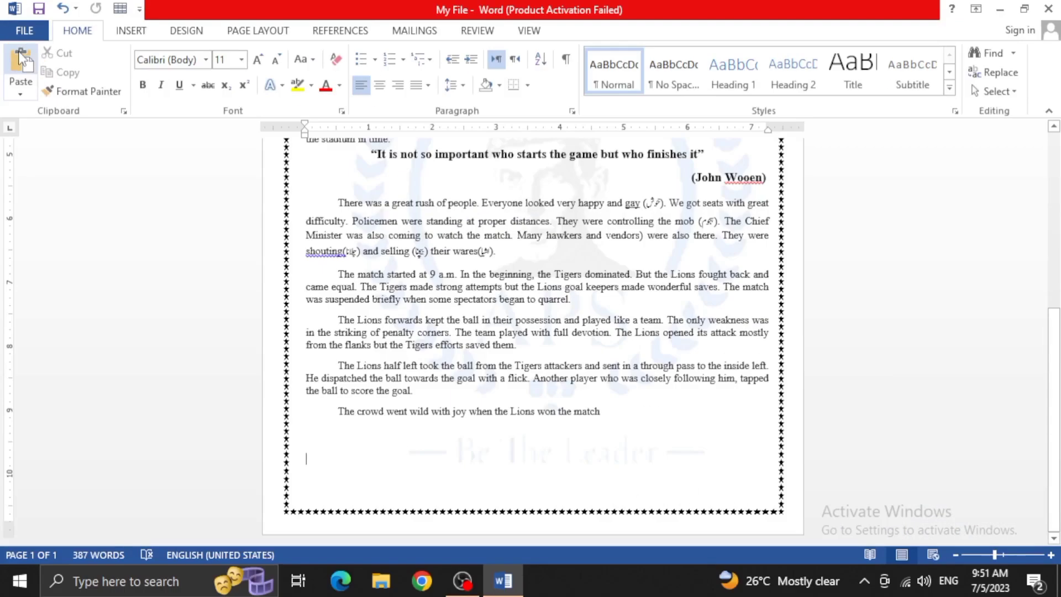
{"action": "left_click", "coordinate": [37, 58]}
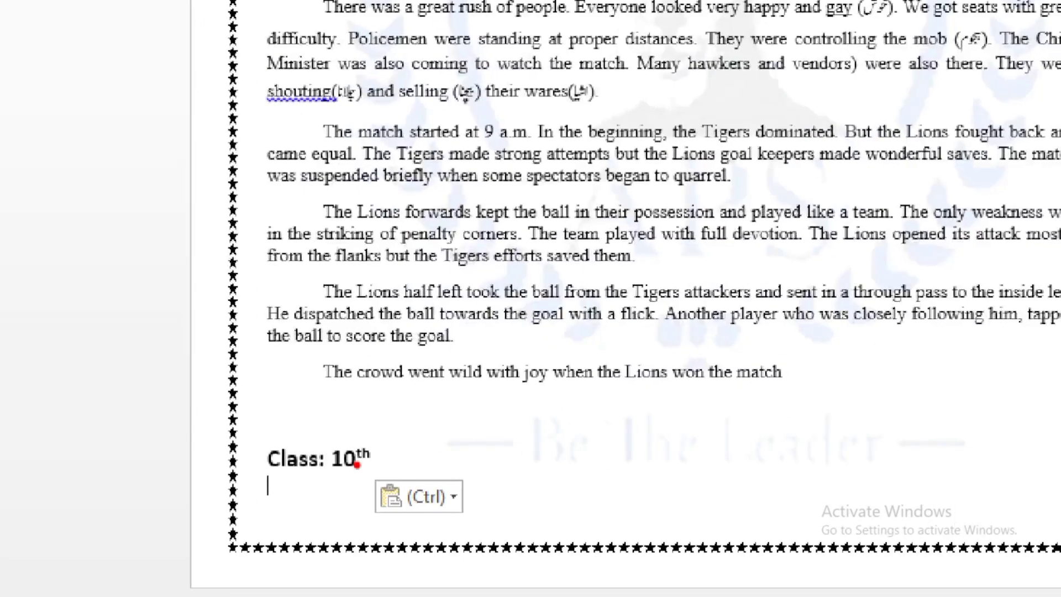
{"action": "mouse_move", "coordinate": [348, 438]}
{"action": "left_mouse_down"}
{"action": "mouse_move", "coordinate": [362, 443]}
{"action": "mouse_move", "coordinate": [265, 484]}
{"action": "mouse_move", "coordinate": [380, 465]}
{"action": "mouse_move", "coordinate": [369, 416]}
{"action": "left_mouse_up"}
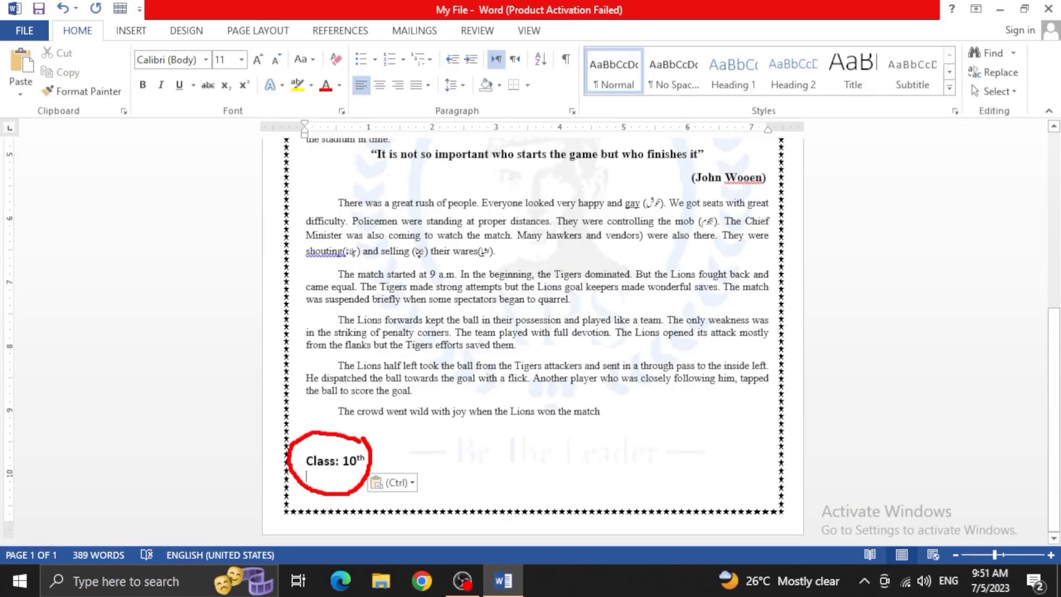
Copy the "Class: 10th" line in the area below the document's last paragraph
{"action": "scroll", "coordinate": [367, 379], "scroll_direction": "up", "scroll_amount": 6}
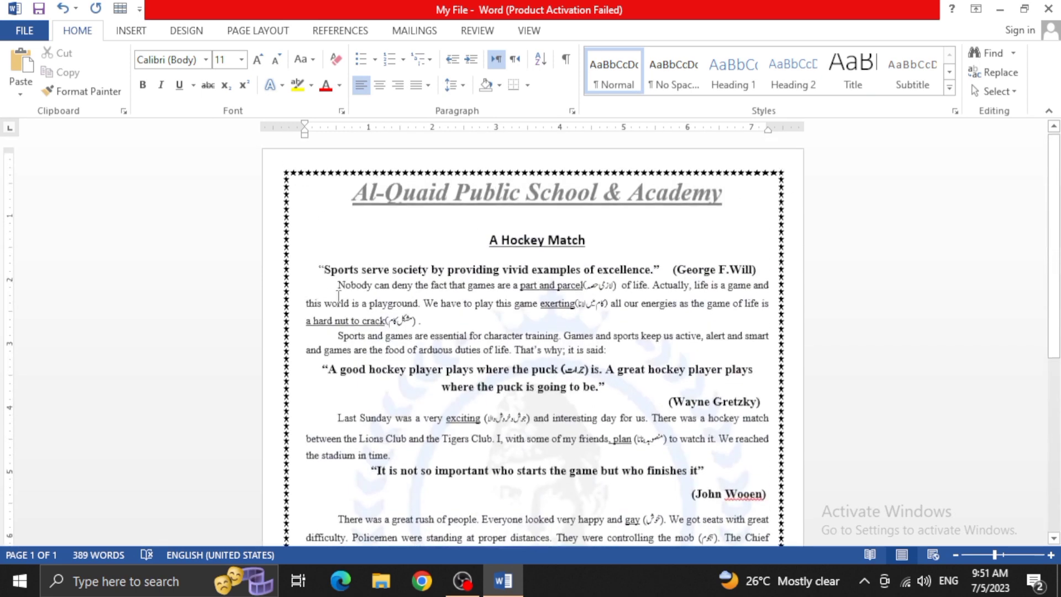
{"action": "scroll", "coordinate": [336, 261], "scroll_direction": "down", "scroll_amount": 6}
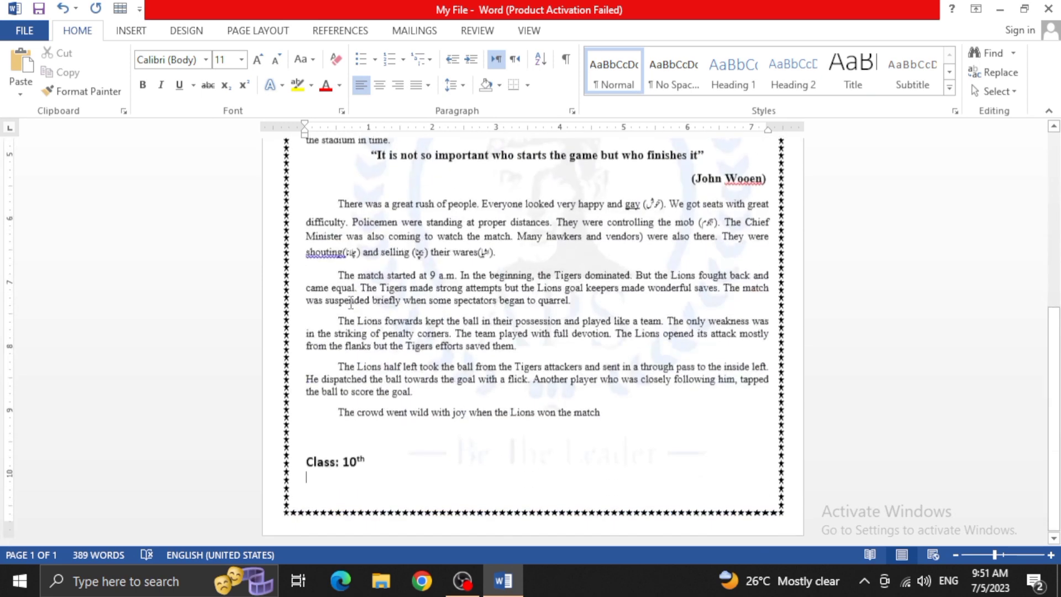
{"action": "scroll", "coordinate": [337, 437], "scroll_direction": "up", "scroll_amount": 6}
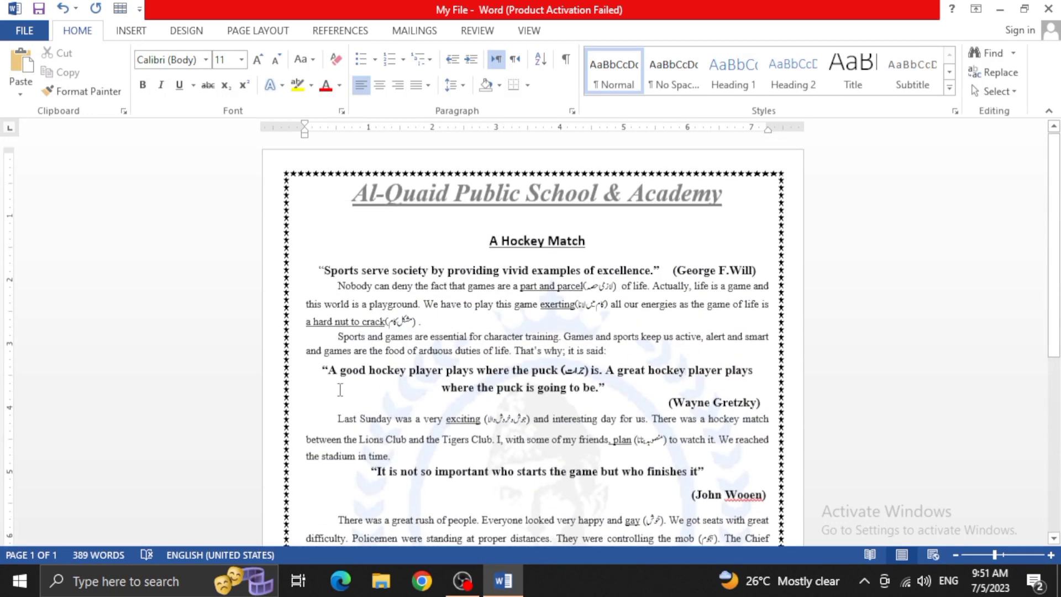
{"action": "scroll", "coordinate": [342, 398], "scroll_direction": "down", "scroll_amount": 6}
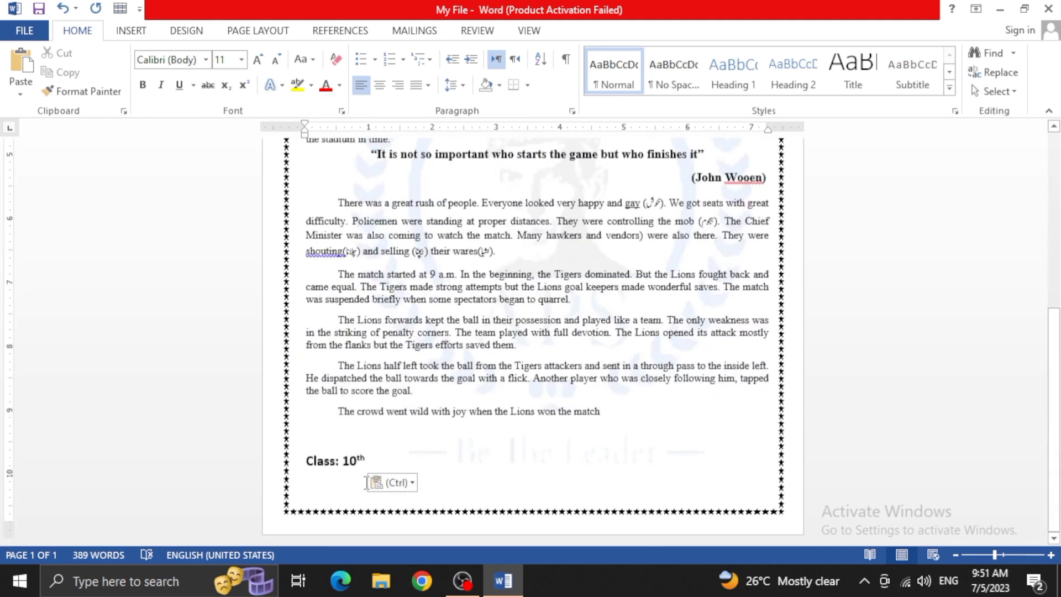
{"action": "scroll", "coordinate": [353, 486], "scroll_direction": "up", "scroll_amount": 6}
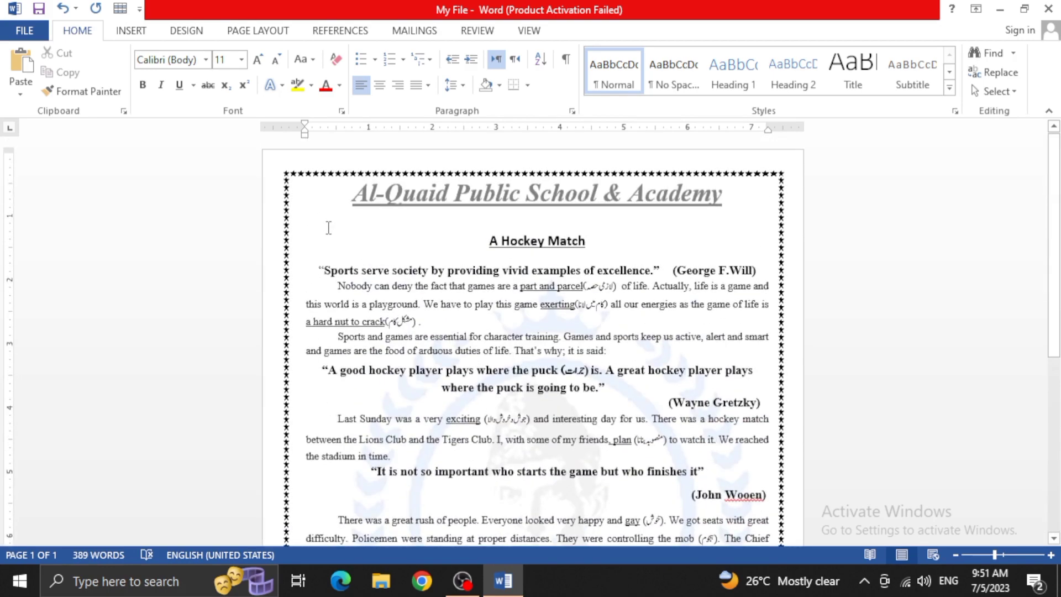
{"action": "scroll", "coordinate": [332, 248], "scroll_direction": "down", "scroll_amount": 6}
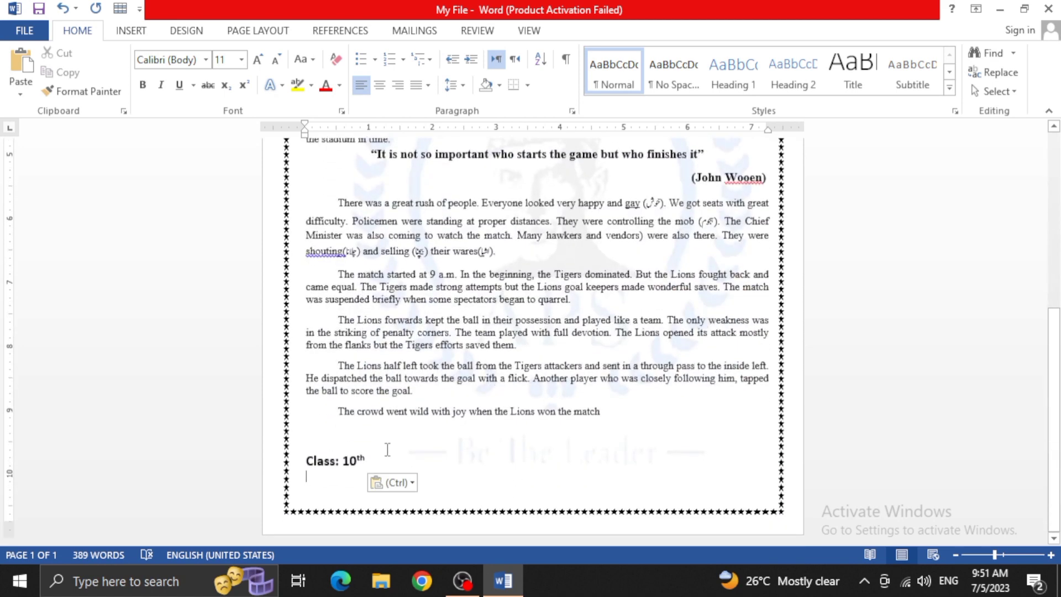
{"action": "left_click_drag", "start_coordinate": [368, 461], "coordinate": [318, 452]}
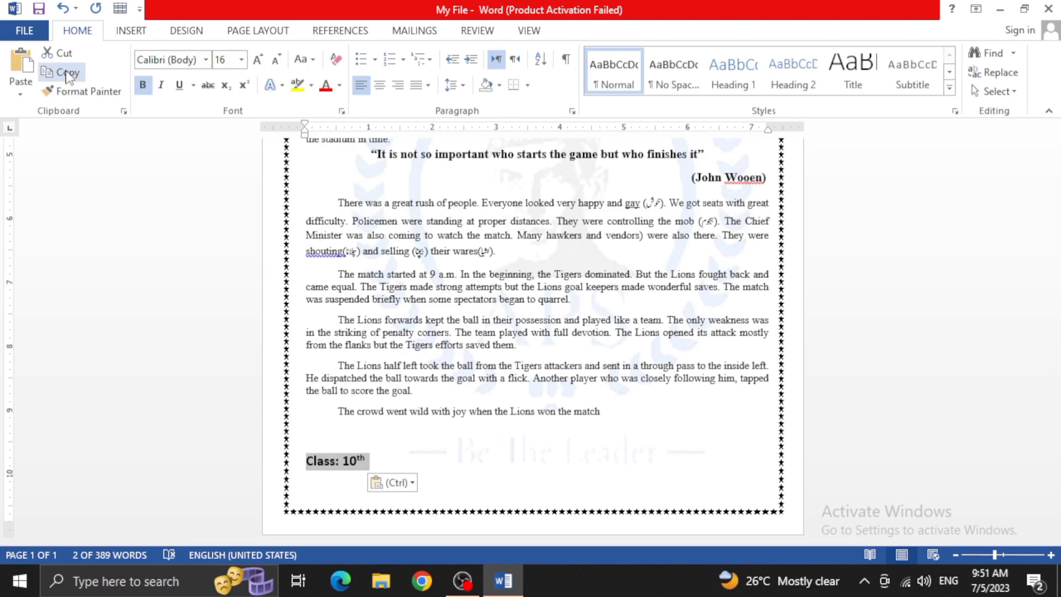
{"action": "key", "text": "ctrl+1"}
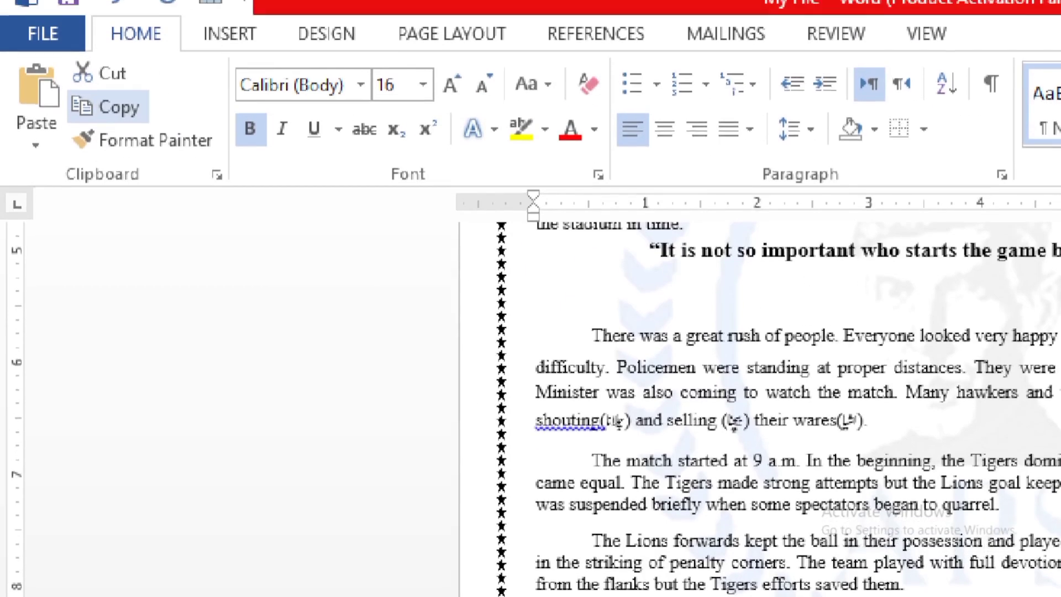
{"action": "left_click", "coordinate": [4, 20]}
{"action": "mouse_move", "coordinate": [159, 117]}
{"action": "left_mouse_down"}
{"action": "mouse_move", "coordinate": [87, 98]}
{"action": "mouse_move", "coordinate": [63, 129]}
{"action": "mouse_move", "coordinate": [120, 143]}
{"action": "mouse_move", "coordinate": [135, 126]}
{"action": "left_mouse_up"}
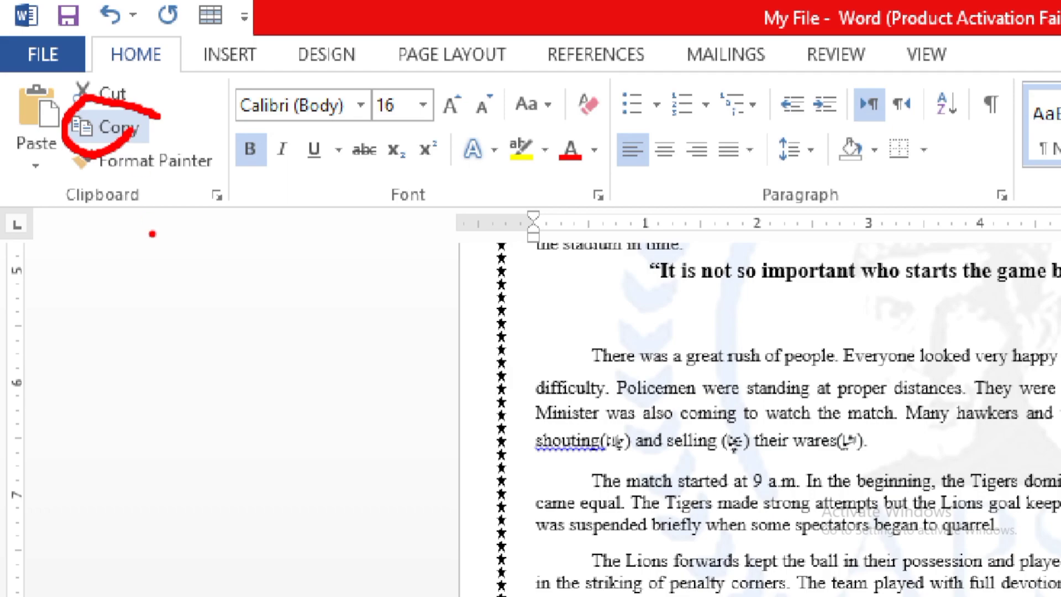
{"action": "key", "text": "Escape"}
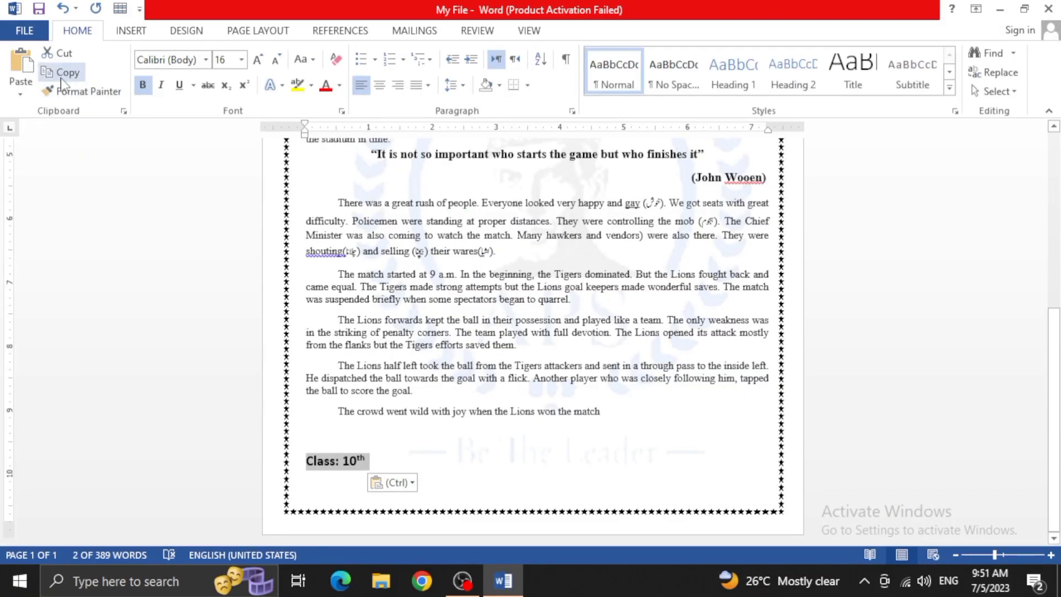
{"action": "left_click", "coordinate": [62, 72]}
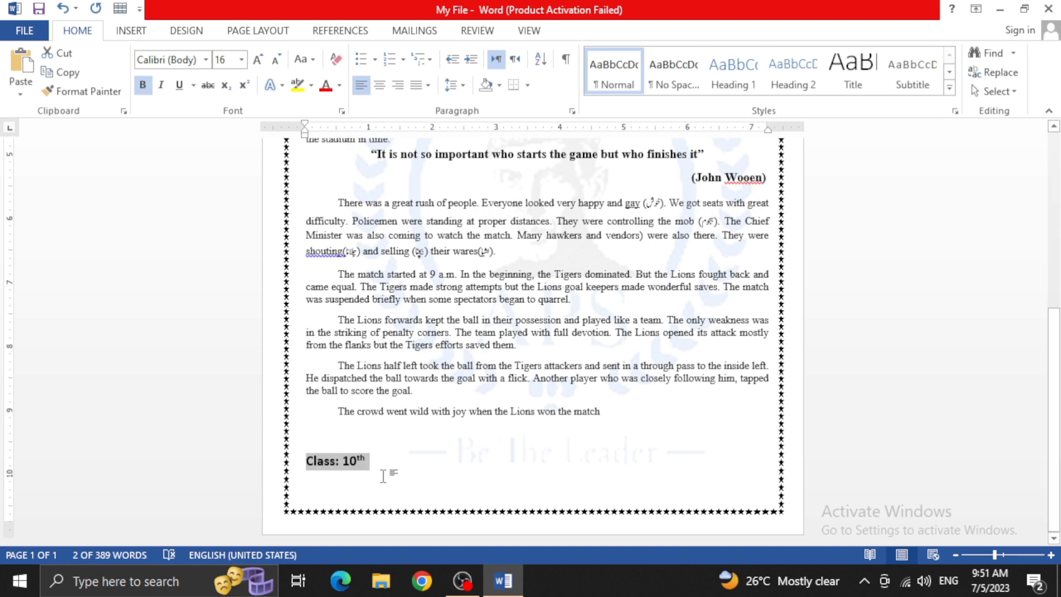
Paste the copied class line on the blank line above the "A Hockey Match" heading
{"action": "scroll", "coordinate": [385, 476], "scroll_direction": "up", "scroll_amount": 3}
{"action": "scroll", "coordinate": [384, 477], "scroll_direction": "up", "scroll_amount": 5}
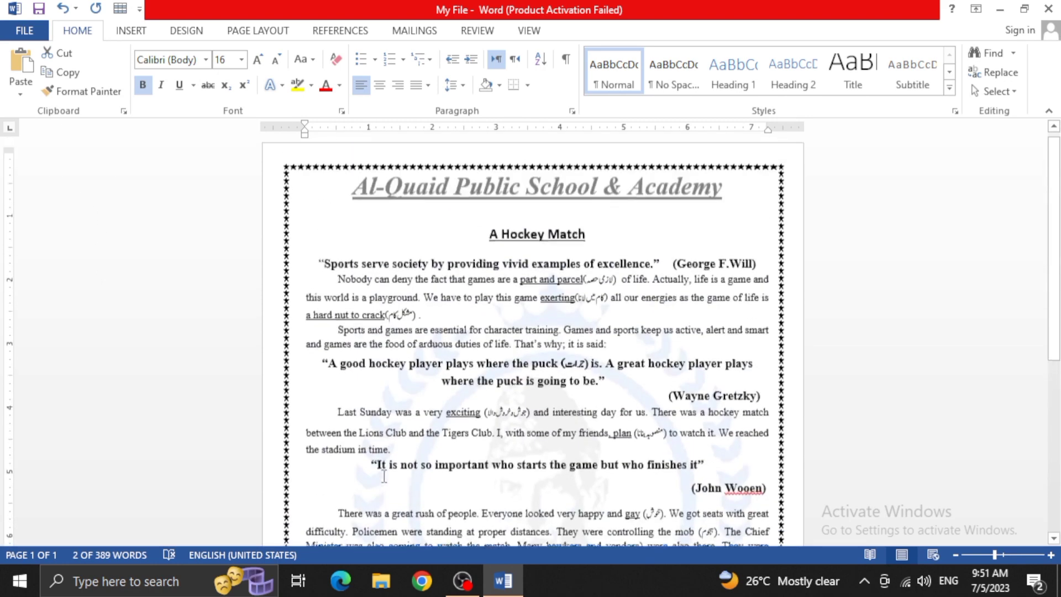
{"action": "left_click", "coordinate": [323, 223]}
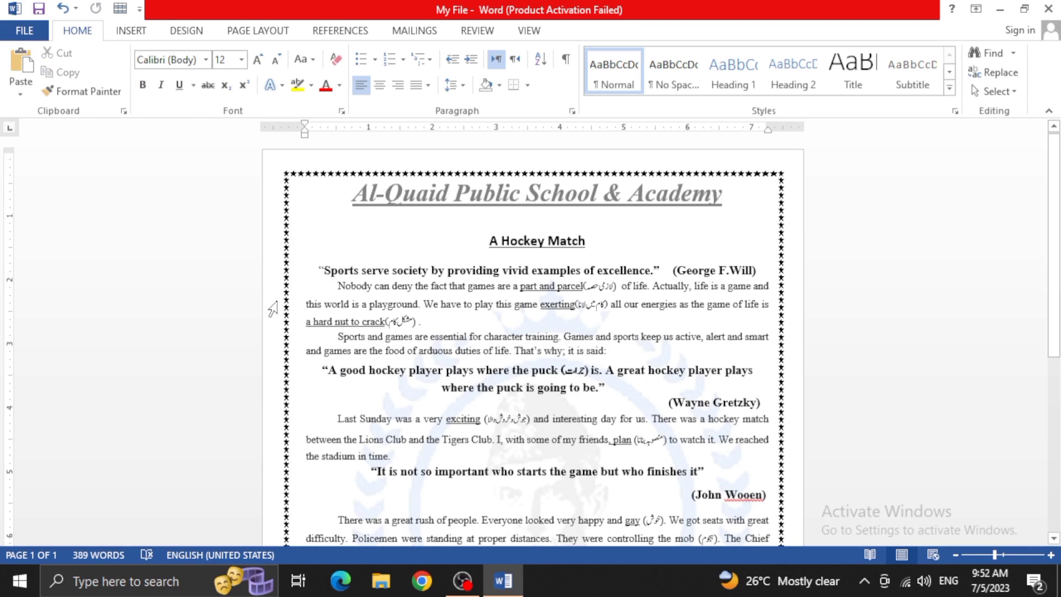
{"action": "left_click", "coordinate": [21, 62]}
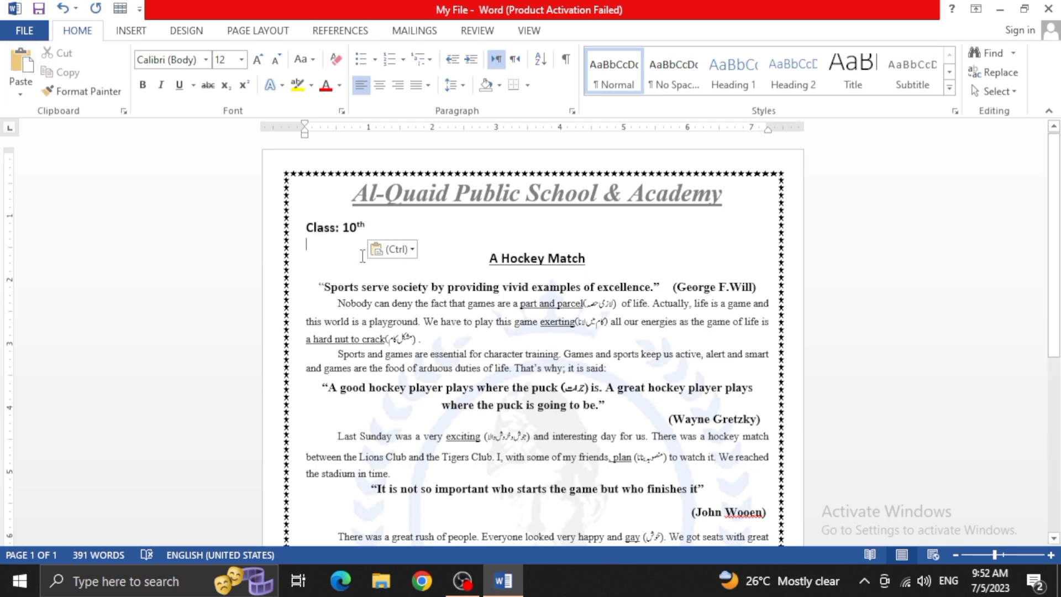
Paste the copied class line again at the end of the one above the heading, using Merge Formatting
{"action": "left_click", "coordinate": [369, 226]}
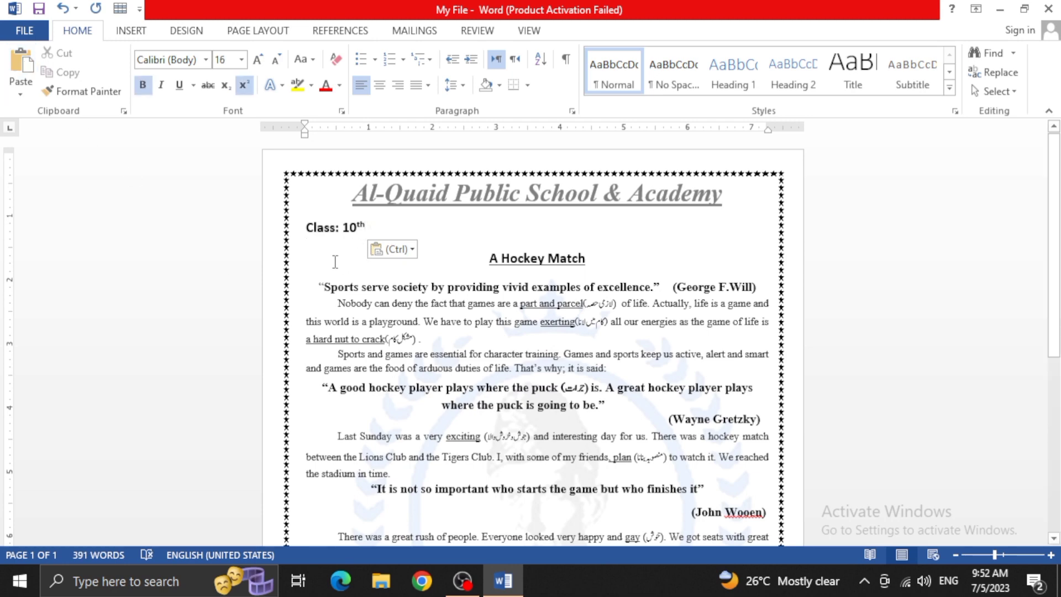
{"action": "scroll", "coordinate": [338, 260], "scroll_direction": "down", "scroll_amount": 6}
{"action": "scroll", "coordinate": [342, 259], "scroll_direction": "up", "scroll_amount": 6}
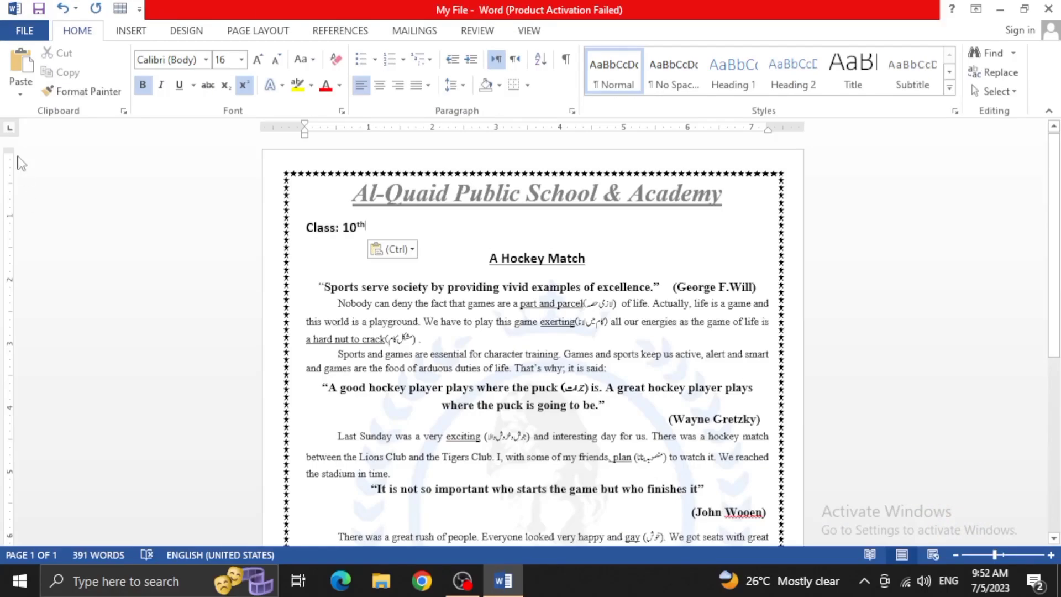
{"action": "left_click", "coordinate": [20, 94]}
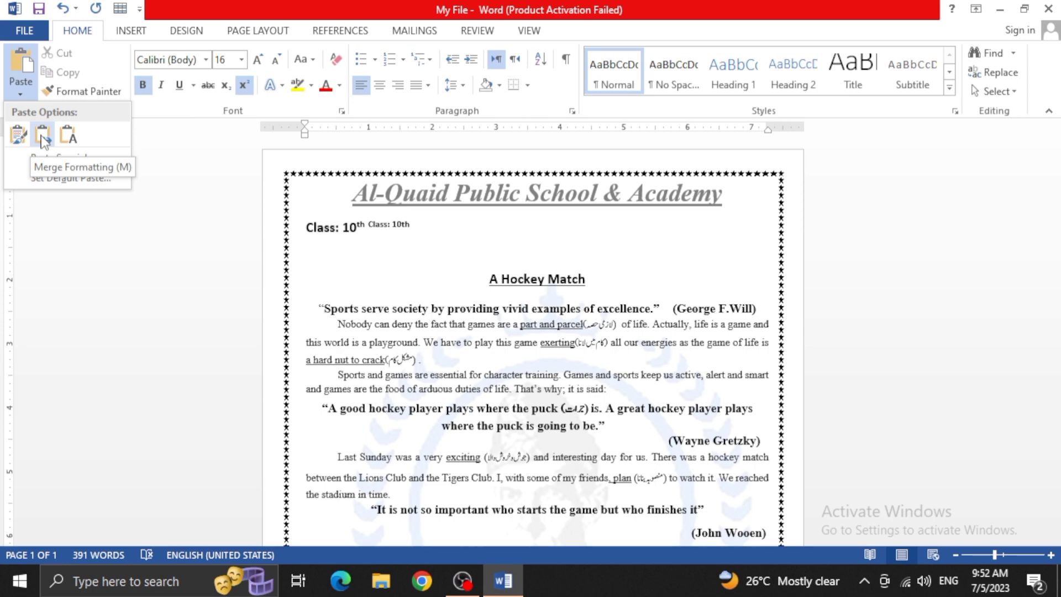
{"action": "left_click", "coordinate": [44, 134]}
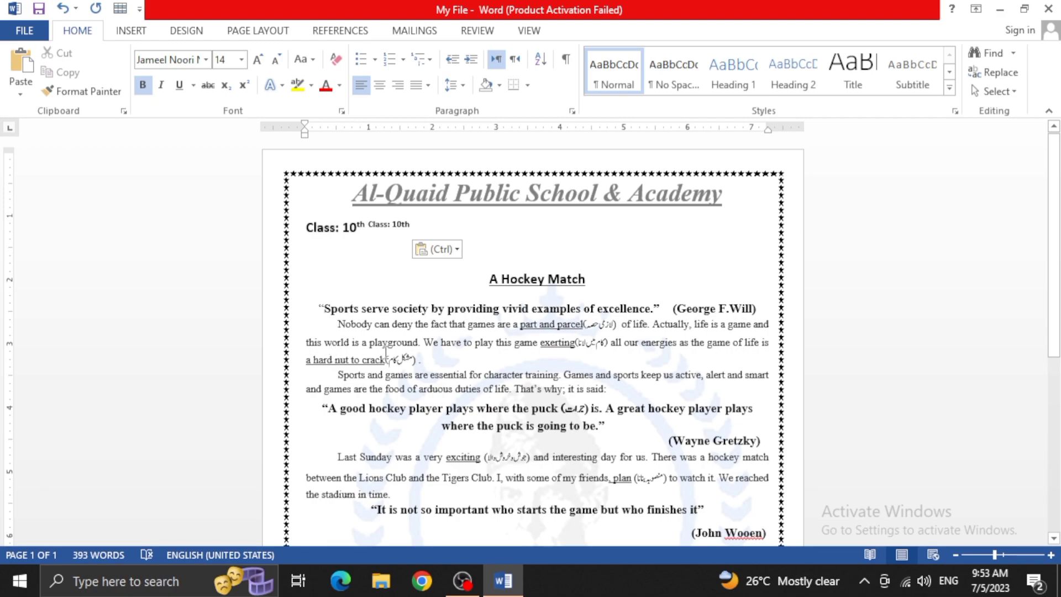
{"action": "key", "text": "ctrl"}
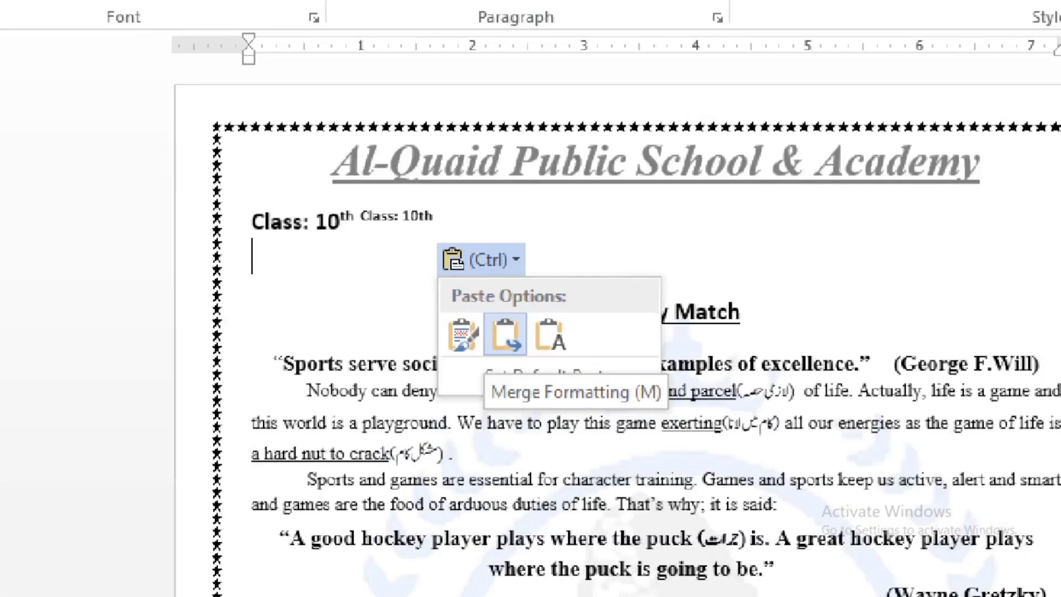
{"action": "mouse_move", "coordinate": [346, 221]}
{"action": "left_mouse_down"}
{"action": "mouse_move", "coordinate": [342, 229]}
{"action": "mouse_move", "coordinate": [359, 229]}
{"action": "left_mouse_up"}
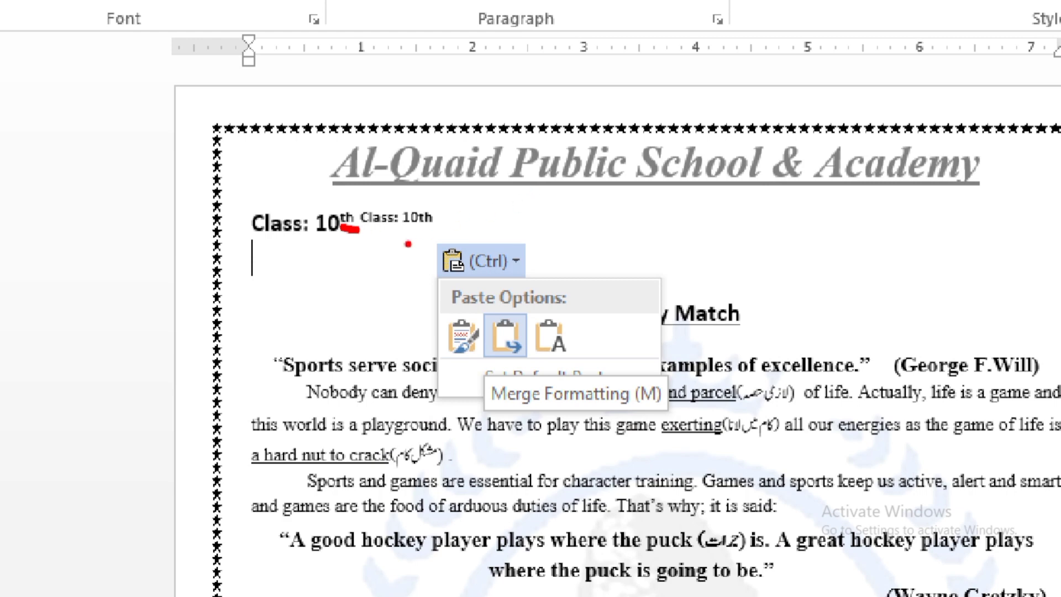
{"action": "left_click_drag", "start_coordinate": [363, 230], "coordinate": [433, 233]}
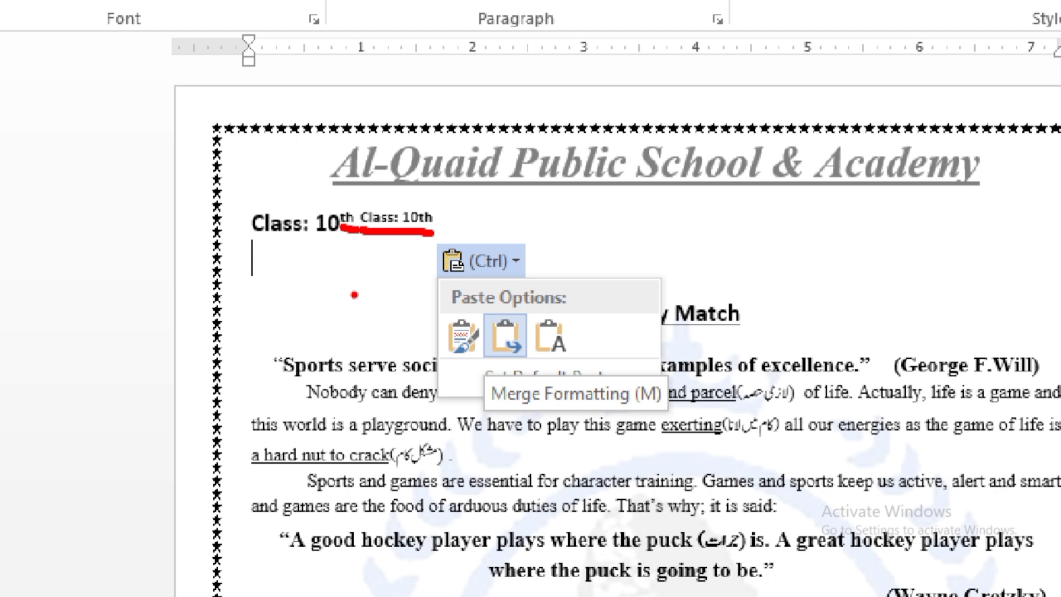
{"action": "key", "text": "Escape"}
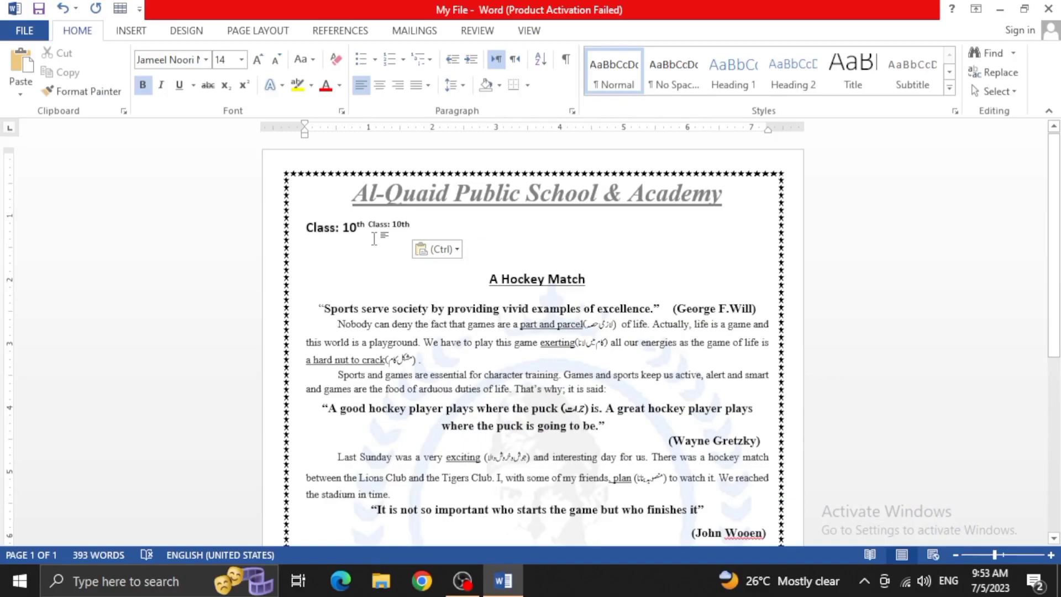
Replace the small second "Class: 10th" beside the class line with a text-only paste of the copied line
{"action": "left_click_drag", "start_coordinate": [413, 227], "coordinate": [369, 222]}
{"action": "left_click", "coordinate": [21, 94]}
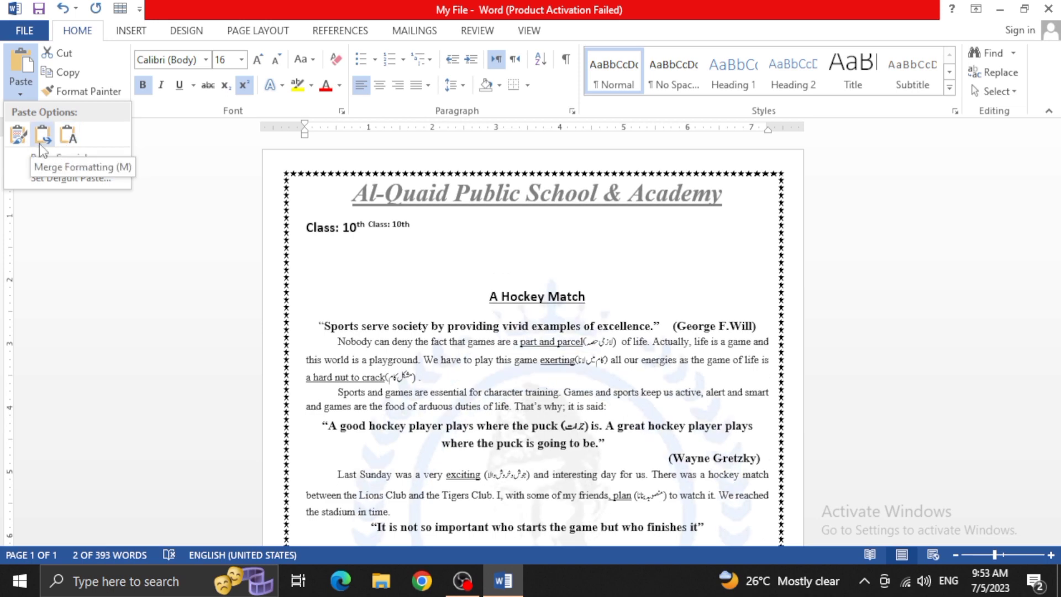
{"action": "left_click", "coordinate": [74, 145]}
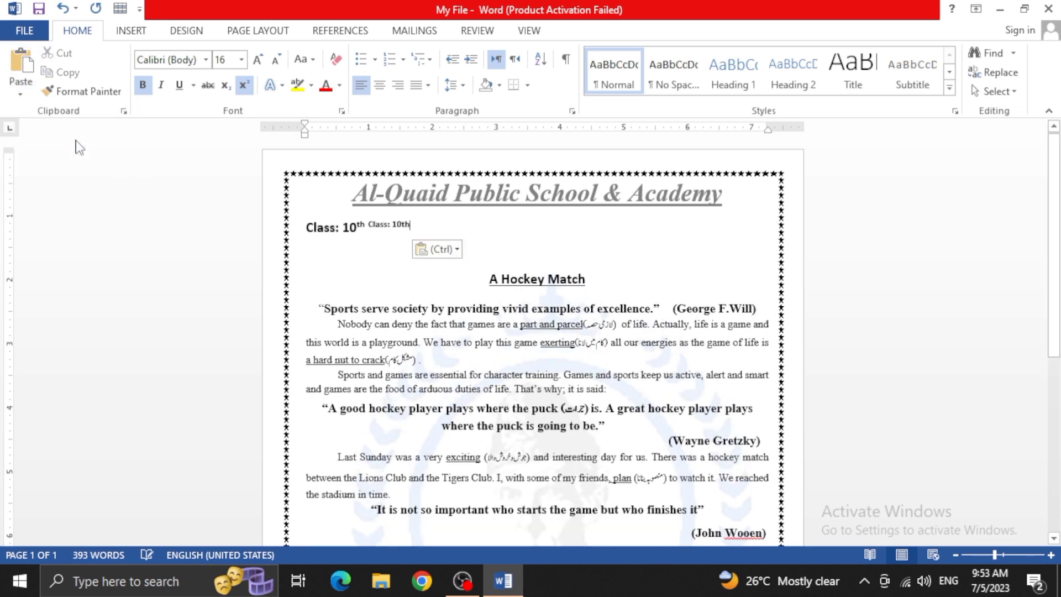
Delete the small duplicate "Class: 10th" text at the end of the class line
{"action": "left_click", "coordinate": [368, 224]}
{"action": "left_click_drag", "start_coordinate": [411, 220], "coordinate": [369, 225]}
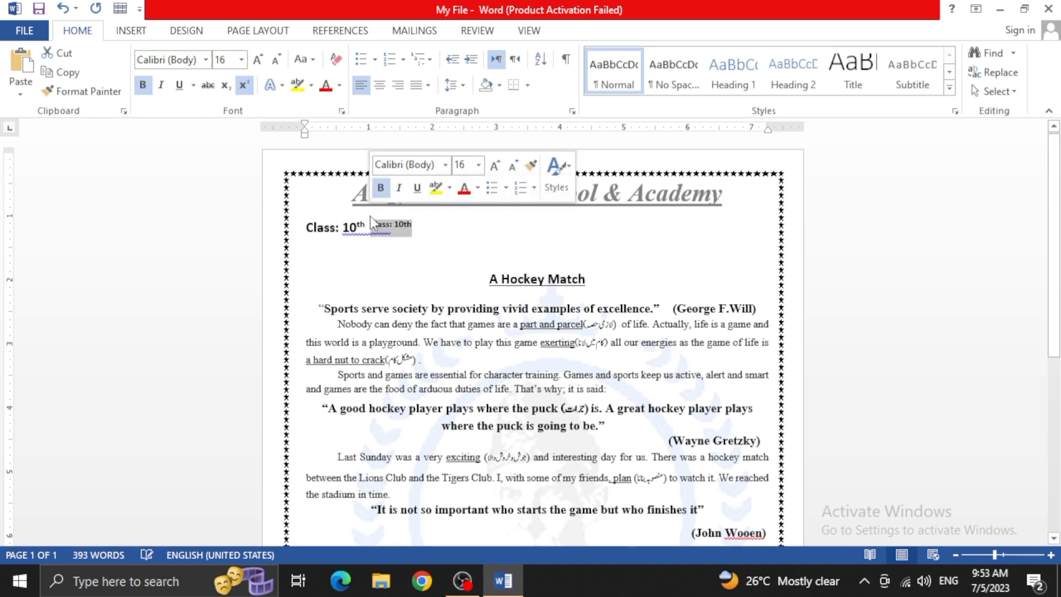
{"action": "key", "text": "BackSpace"}
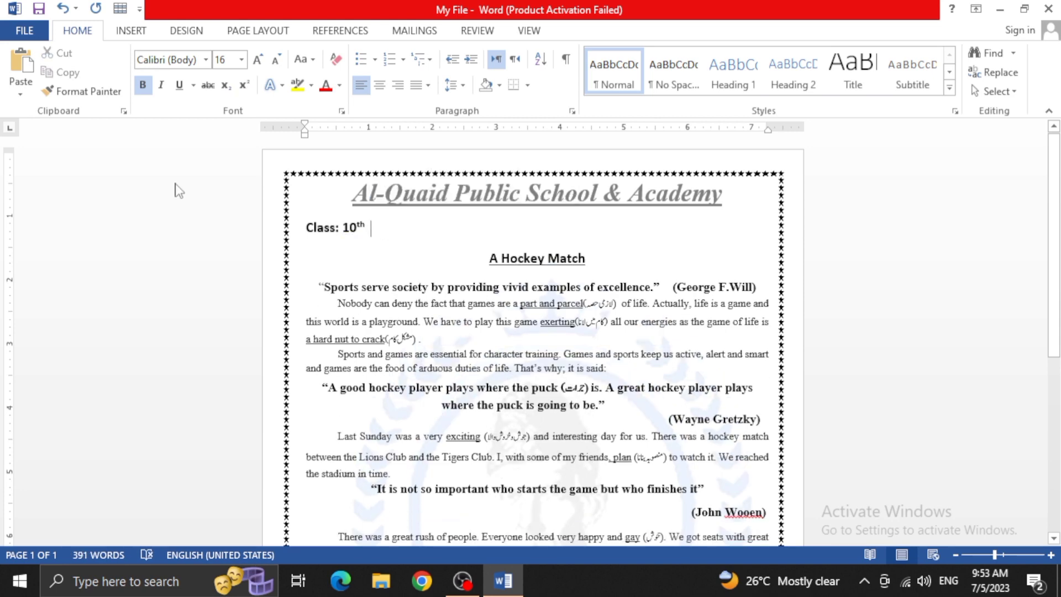
Examine the Paste Special formats for Paste and Paste link, cancel without pasting, and review the remaining paste options
{"action": "left_click", "coordinate": [25, 95]}
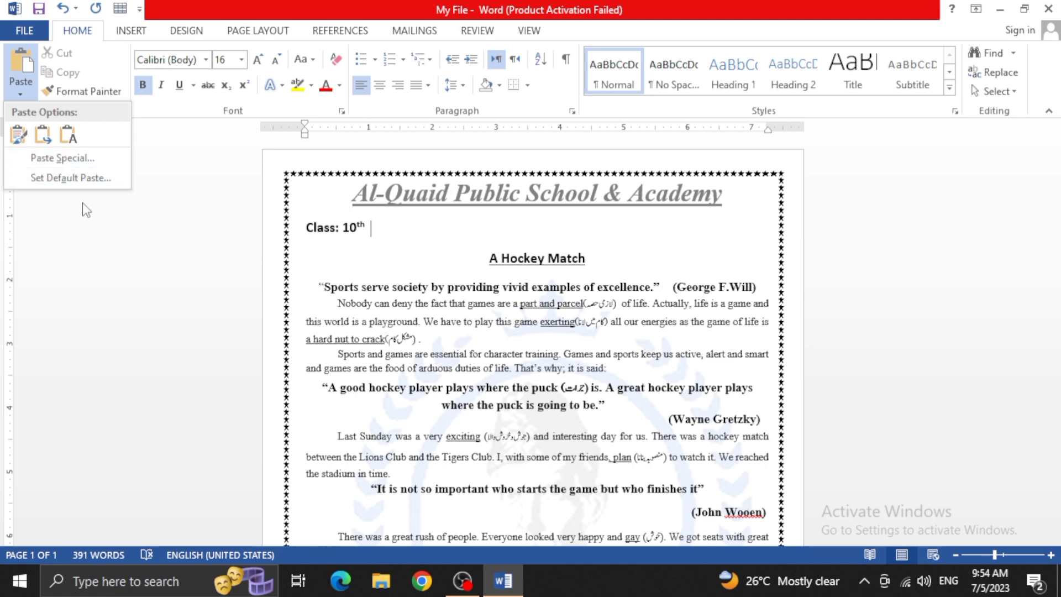
{"action": "left_click", "coordinate": [70, 159]}
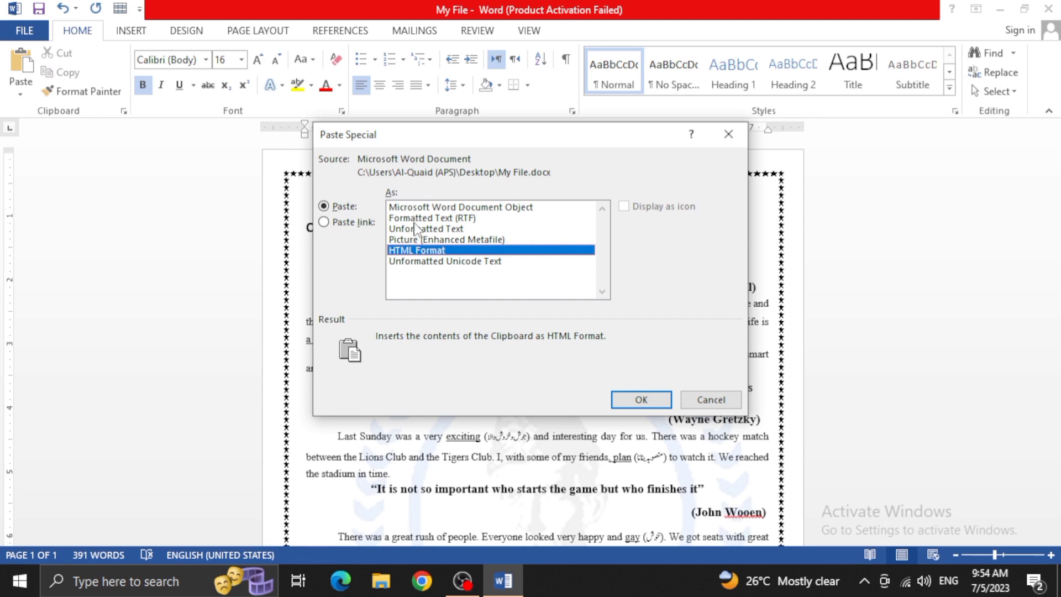
{"action": "left_click", "coordinate": [324, 221]}
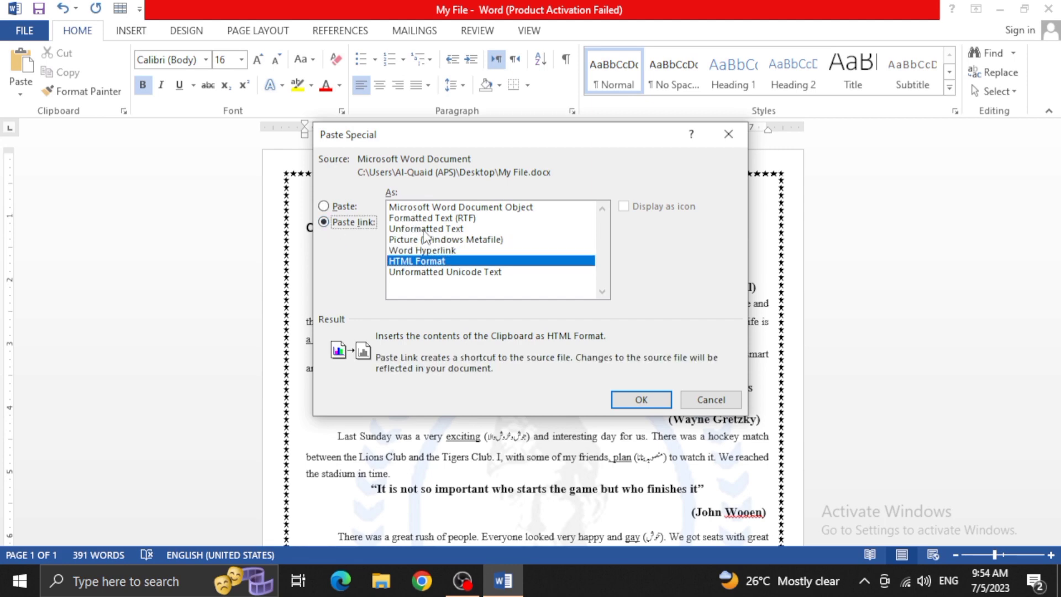
{"action": "left_click", "coordinate": [709, 399]}
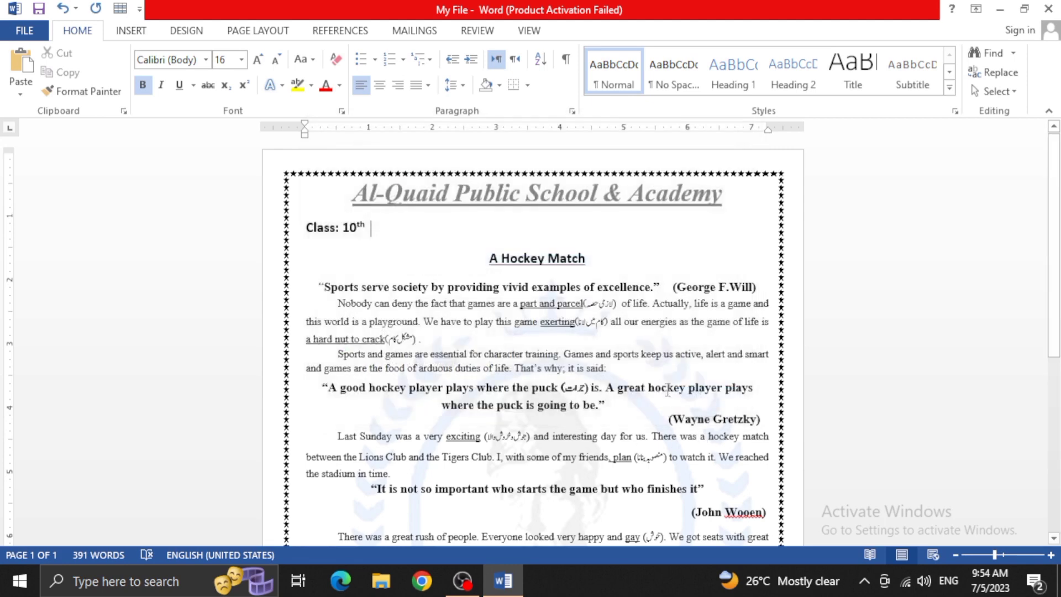
{"action": "left_click", "coordinate": [21, 91]}
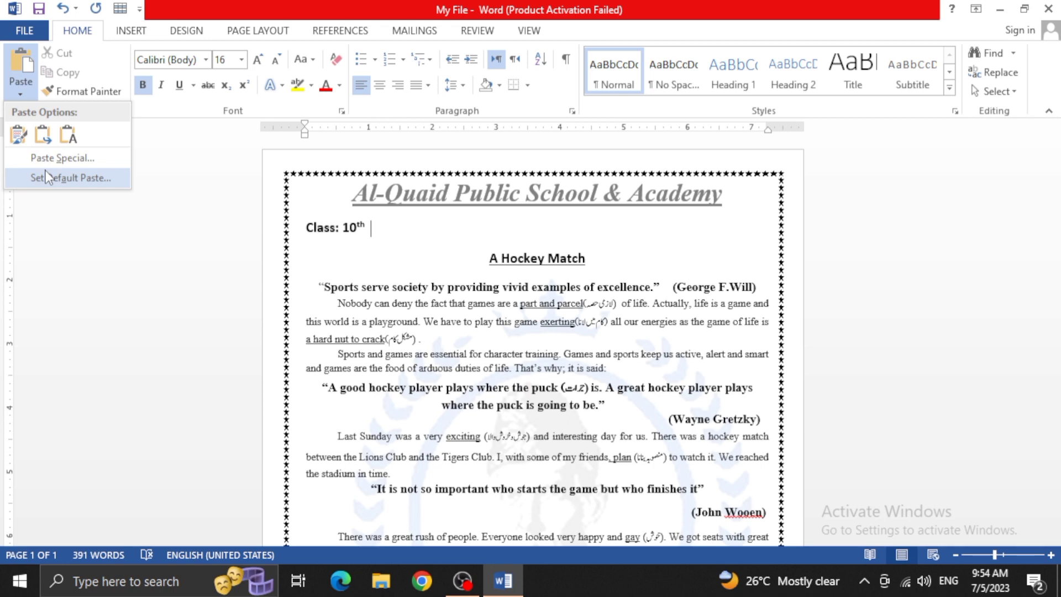
{"action": "left_click", "coordinate": [65, 227]}
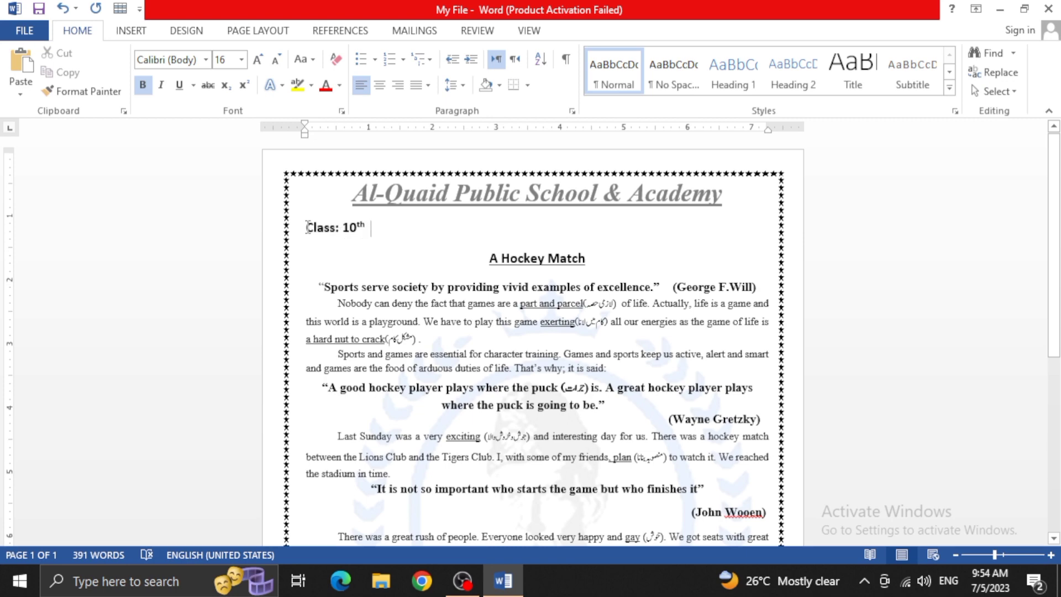
{"action": "left_click_drag", "start_coordinate": [307, 227], "coordinate": [373, 228]}
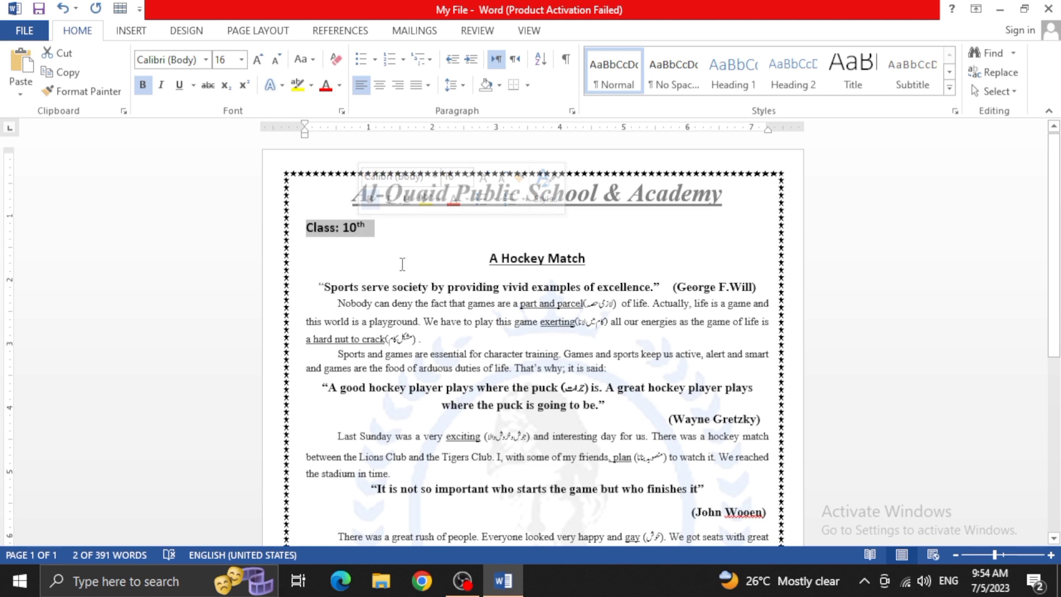
{"action": "left_click", "coordinate": [864, 581]}
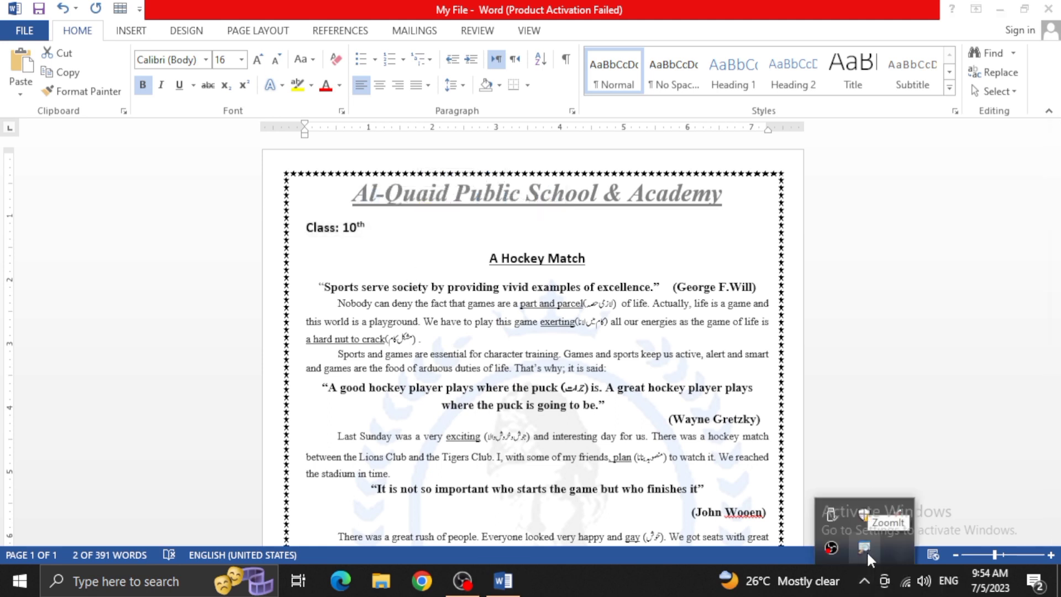
{"action": "right_click", "coordinate": [866, 550]}
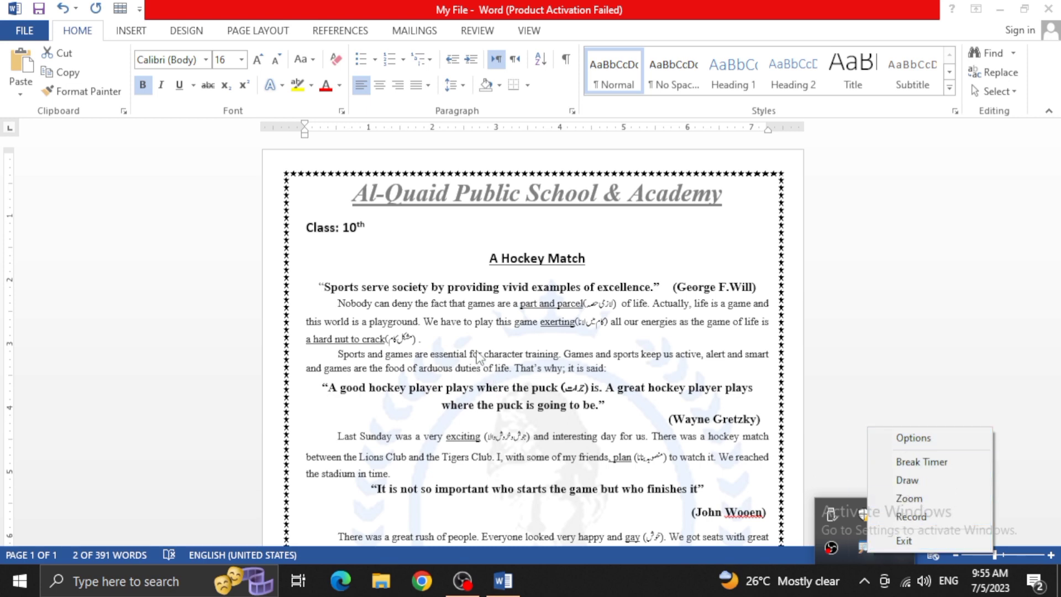
{"action": "left_click", "coordinate": [384, 253]}
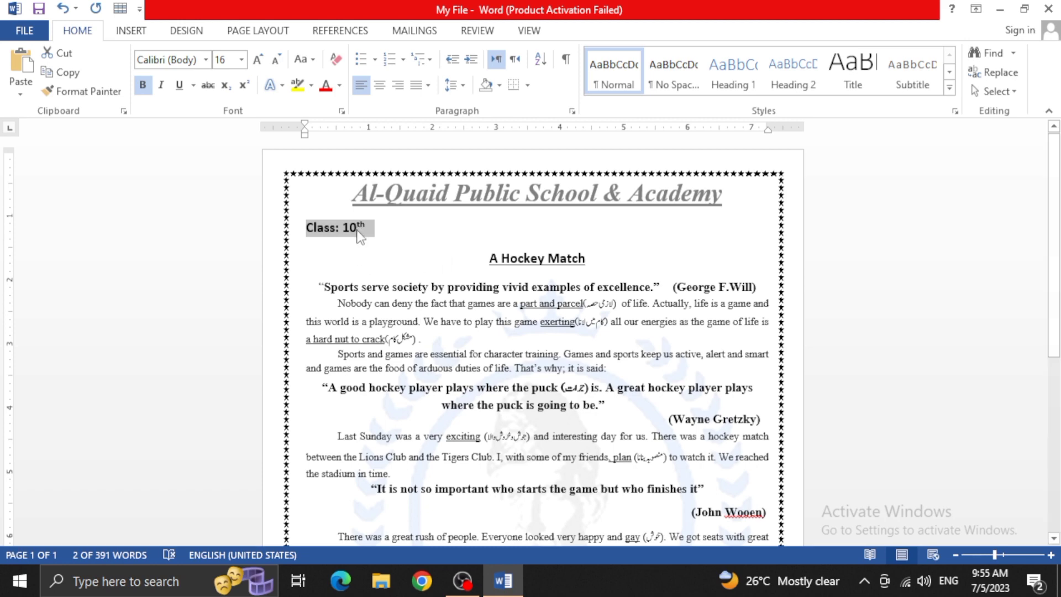
{"action": "left_click", "coordinate": [363, 262]}
{"action": "scroll", "coordinate": [364, 264], "scroll_direction": "down", "scroll_amount": 2}
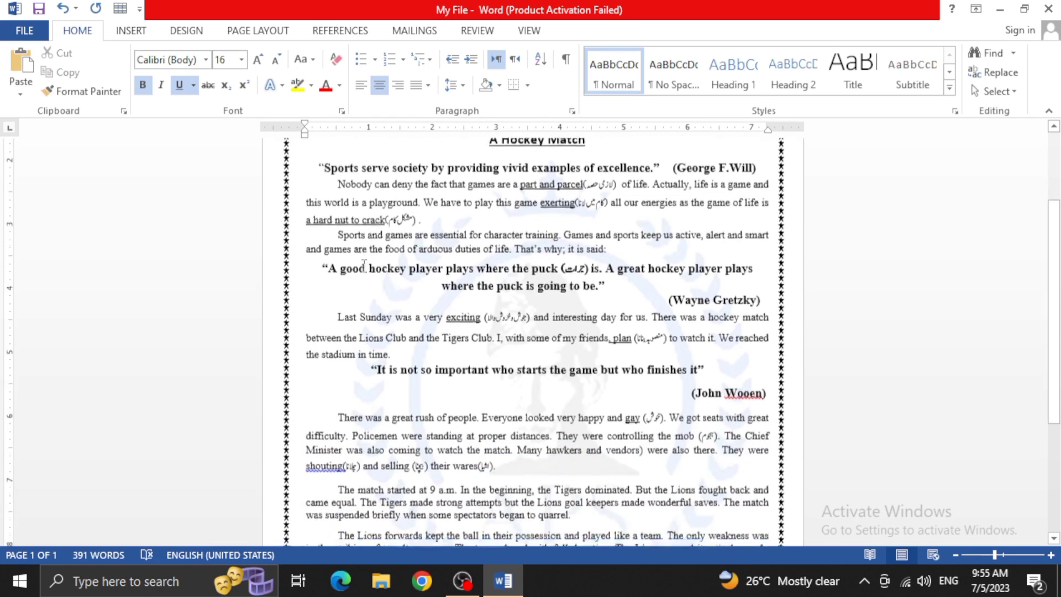
{"action": "scroll", "coordinate": [363, 265], "scroll_direction": "down", "scroll_amount": 2}
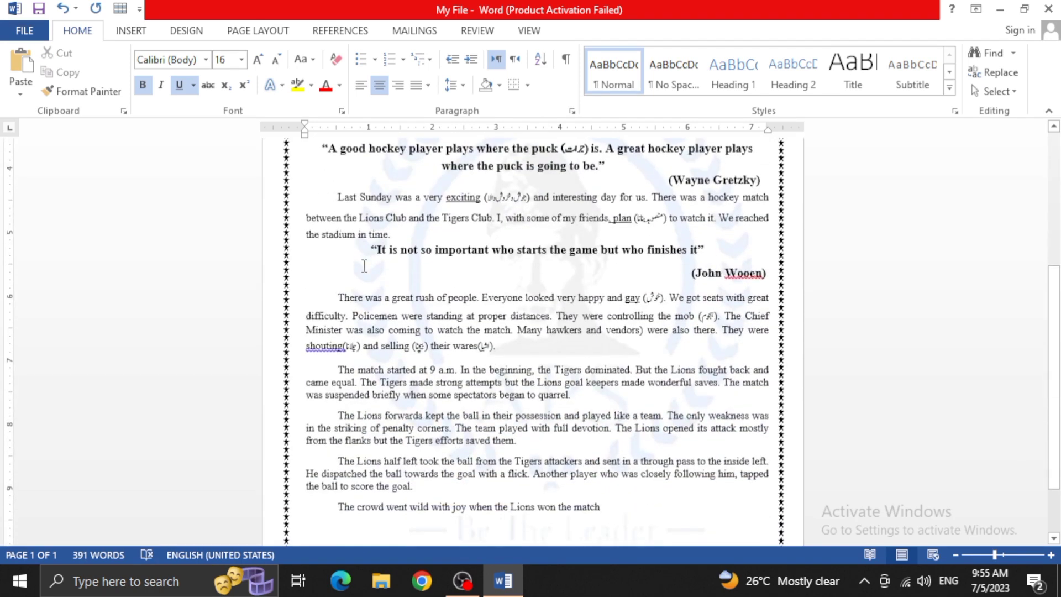
{"action": "scroll", "coordinate": [364, 265], "scroll_direction": "down", "scroll_amount": 2}
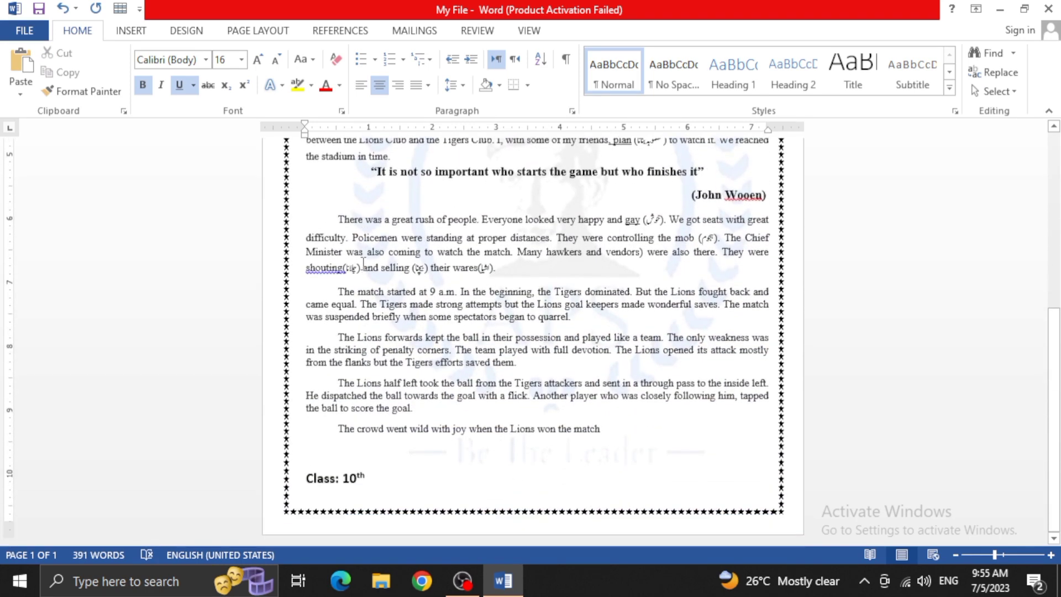
{"action": "scroll", "coordinate": [363, 263], "scroll_direction": "up", "scroll_amount": 5}
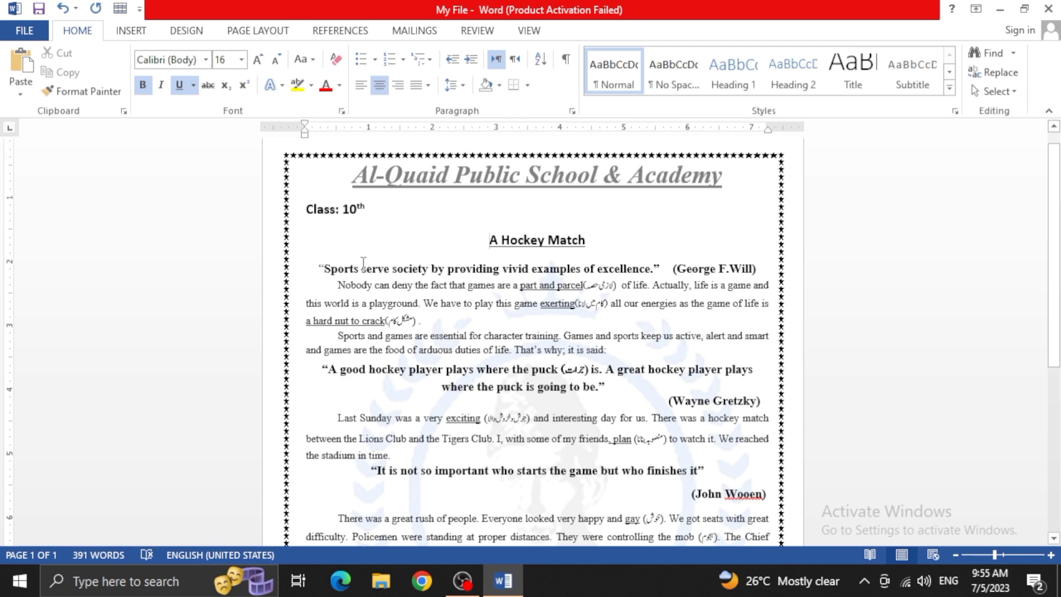
{"action": "scroll", "coordinate": [377, 279], "scroll_direction": "up", "scroll_amount": 1}
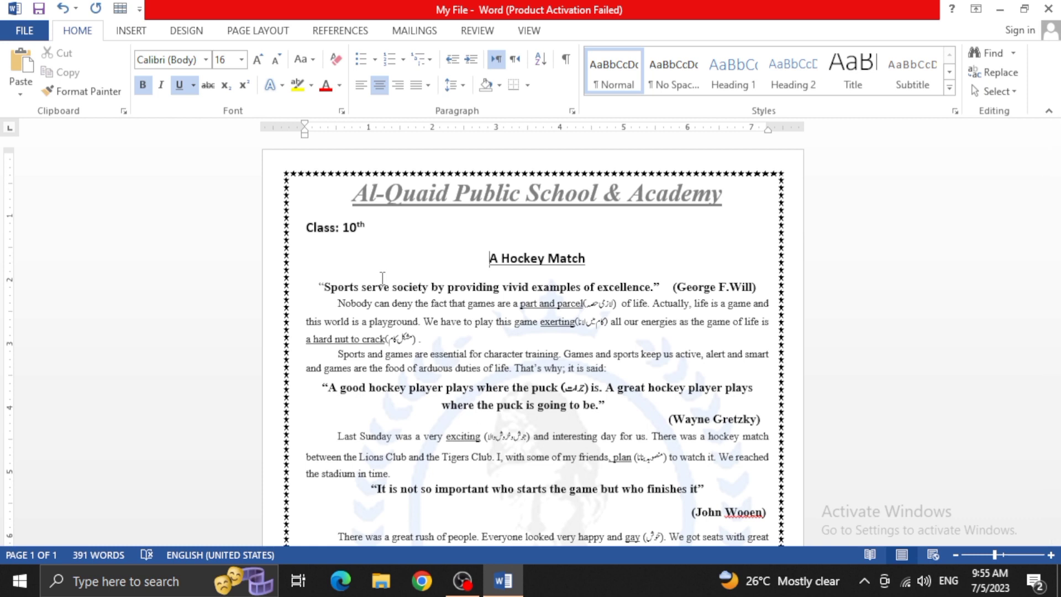
Try deleting the class line and pasting it at the end of the "A Hockey Match" heading, and undo both changes
{"action": "left_click_drag", "start_coordinate": [361, 228], "coordinate": [305, 229]}
{"action": "key", "text": "ctrl+c"}
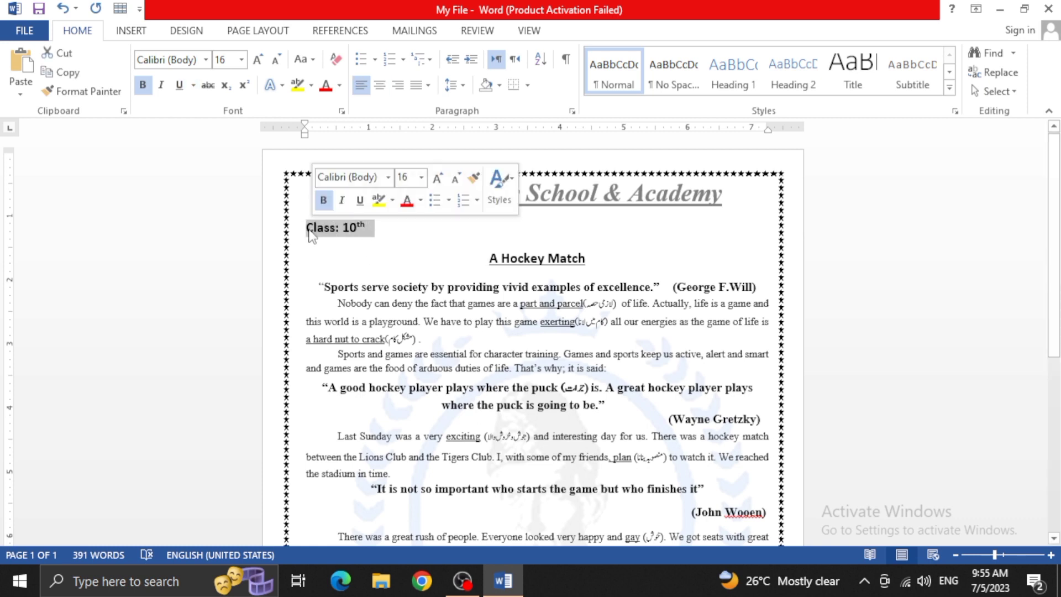
{"action": "key", "text": "BackSpace"}
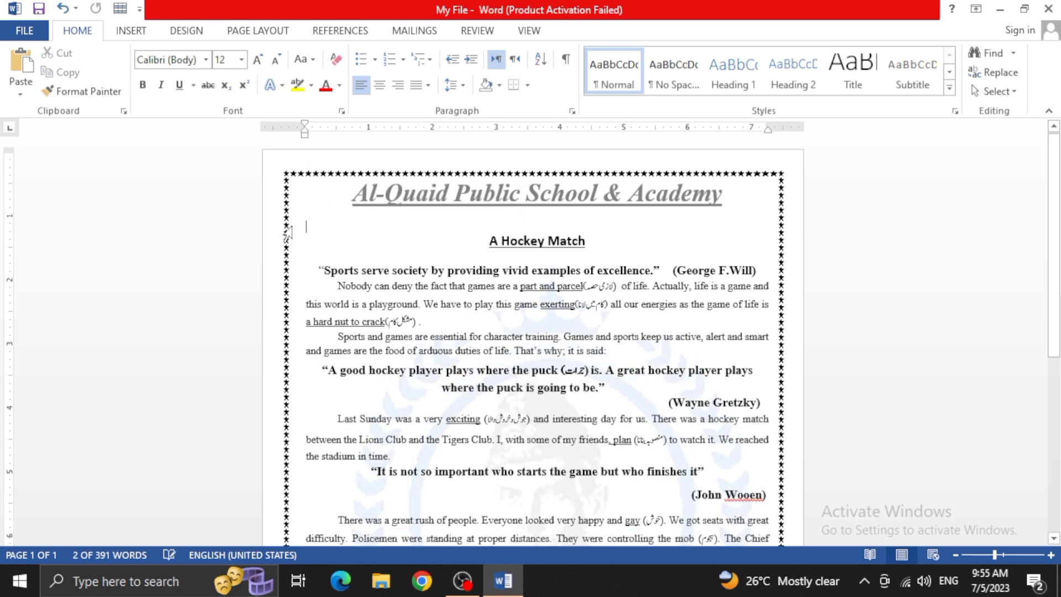
{"action": "left_click", "coordinate": [595, 243]}
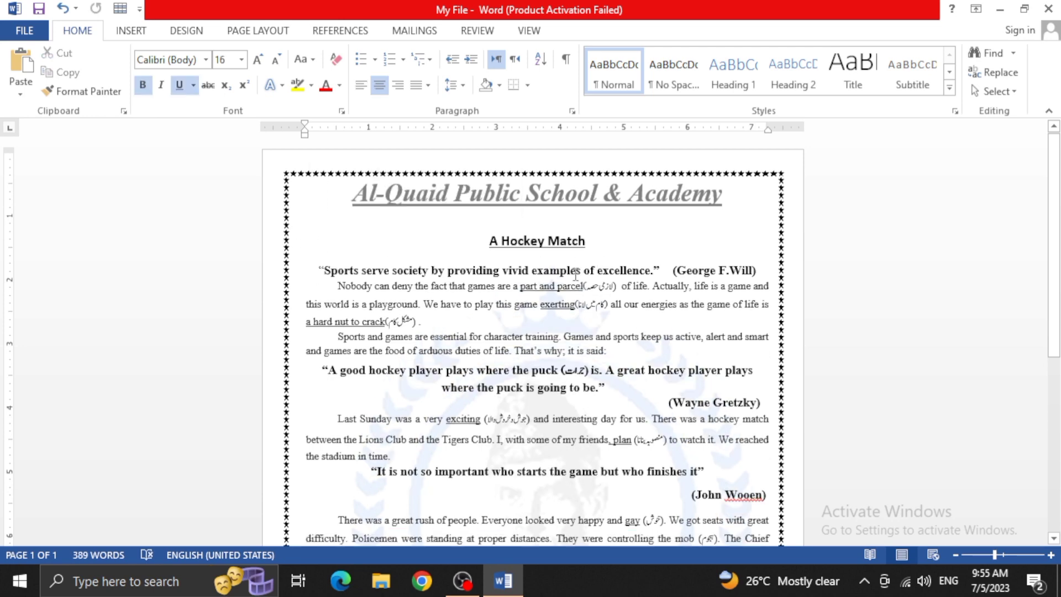
{"action": "key", "text": "ctrl+v"}
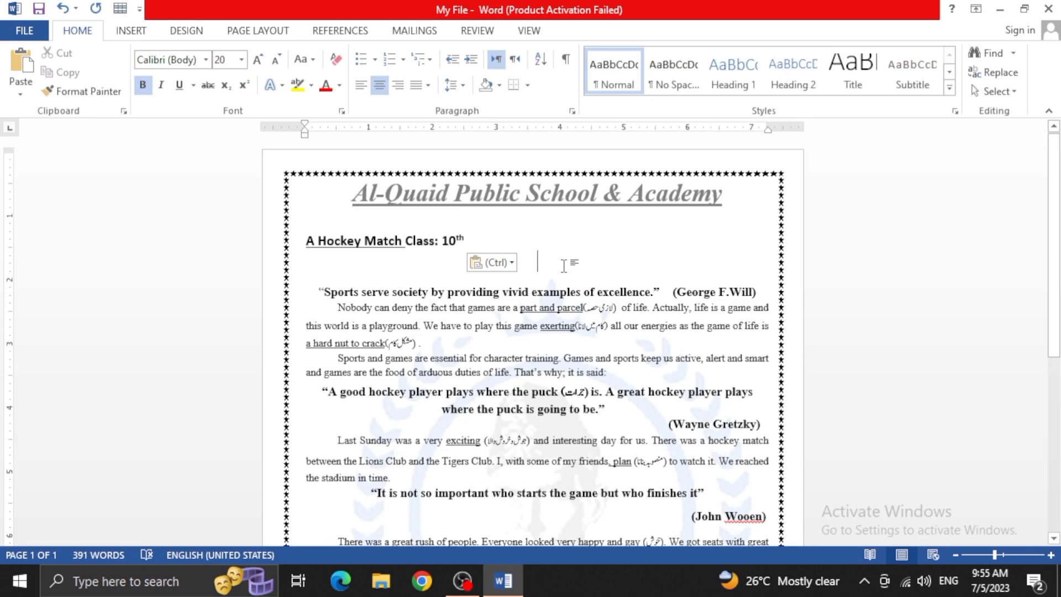
{"action": "key", "text": "ctrl+z"}
{"action": "key", "text": "ctrl+z"}
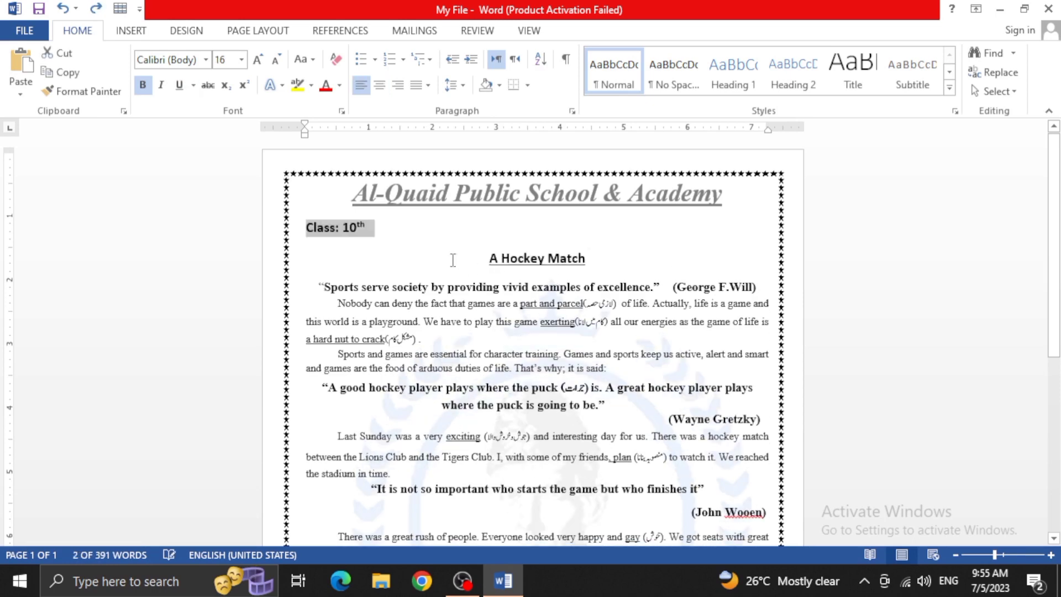
Copy the "Class: 10th" line's formatting onto the word "by" in the opening sports quote with Format Painter
{"action": "left_click", "coordinate": [405, 245]}
{"action": "scroll", "coordinate": [399, 286], "scroll_direction": "down", "scroll_amount": 4}
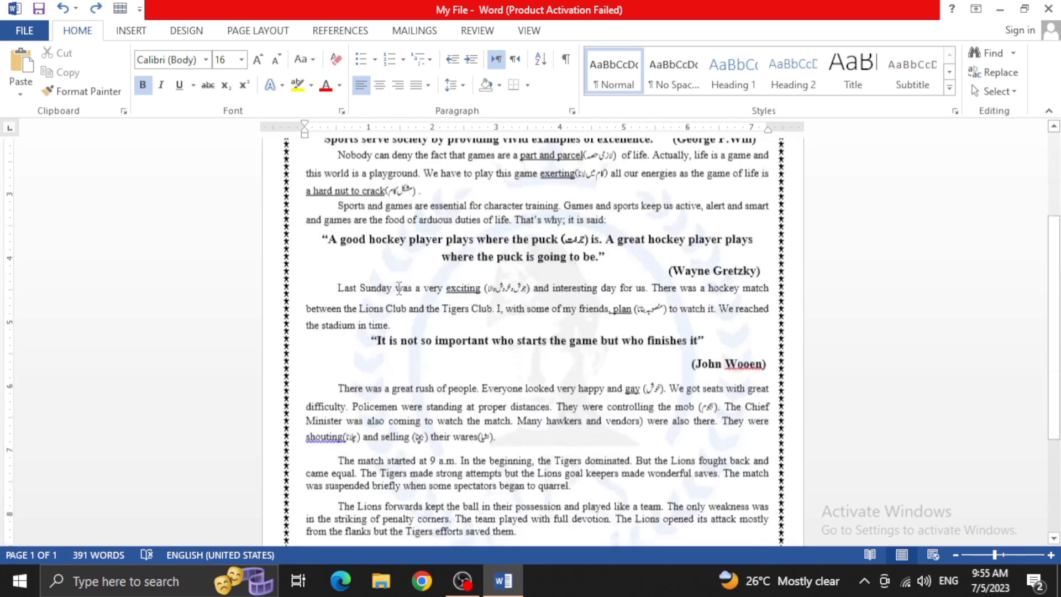
{"action": "scroll", "coordinate": [398, 286], "scroll_direction": "up", "scroll_amount": 1}
{"action": "scroll", "coordinate": [399, 287], "scroll_direction": "up", "scroll_amount": 3}
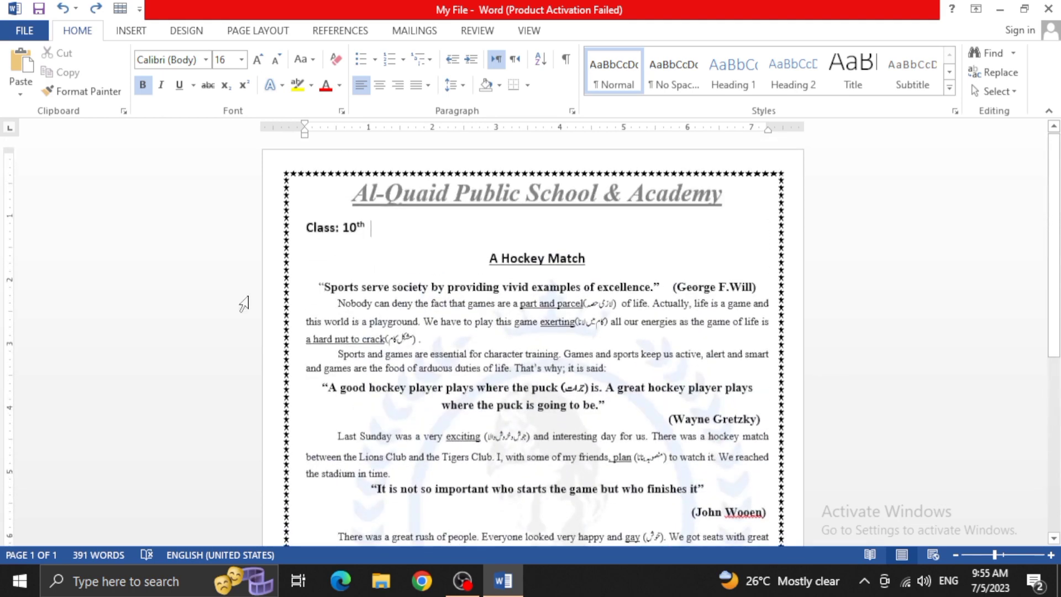
{"action": "left_click", "coordinate": [87, 95]}
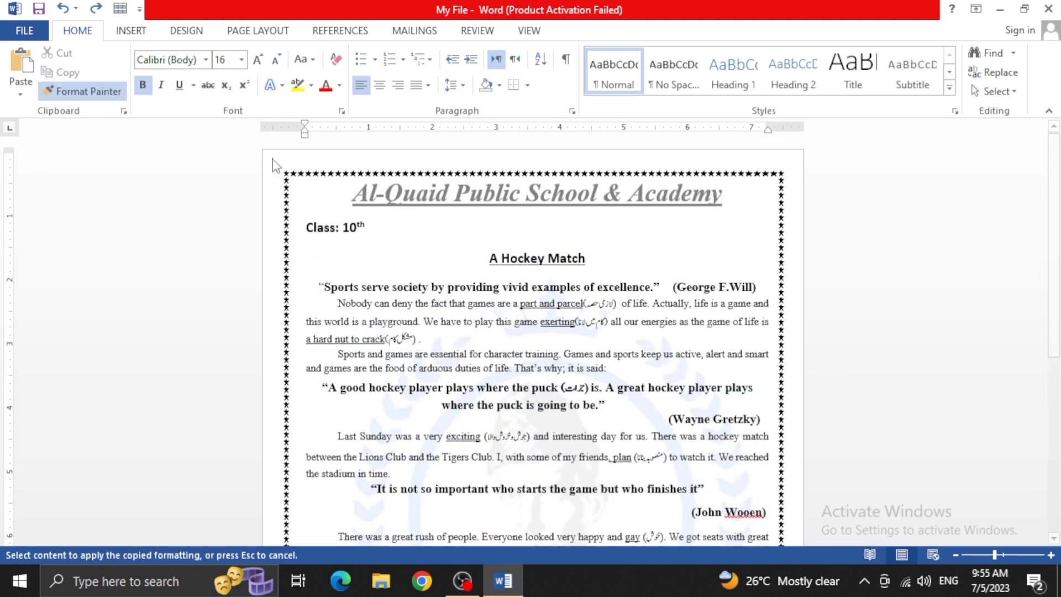
{"action": "left_click", "coordinate": [431, 285]}
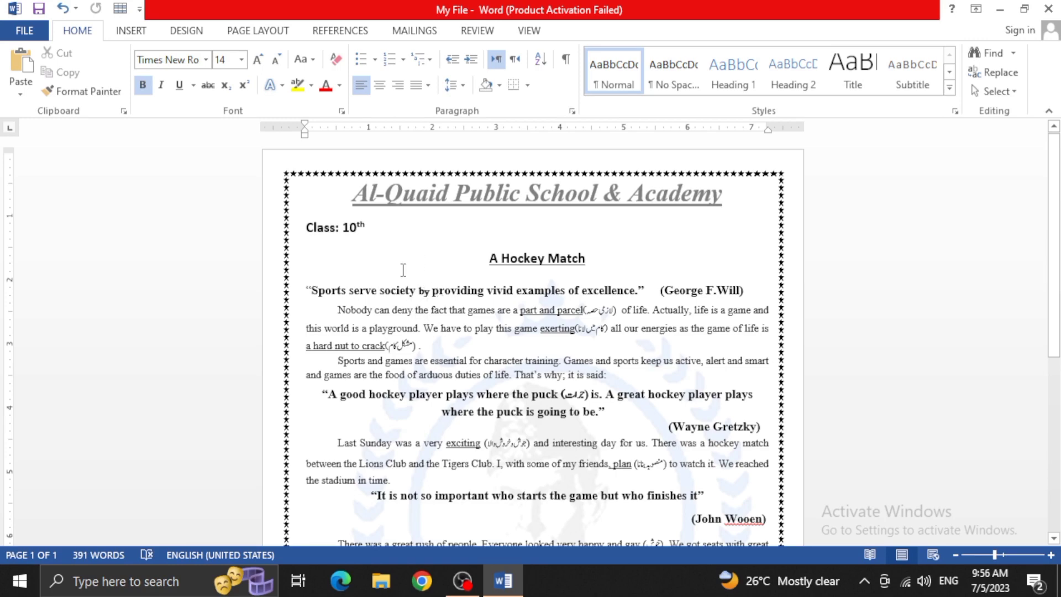
Use Format Painter to apply the quote's bold Times New Roman 14 formatting to "society by providing vivid examples of excellence"
{"action": "left_click", "coordinate": [78, 91]}
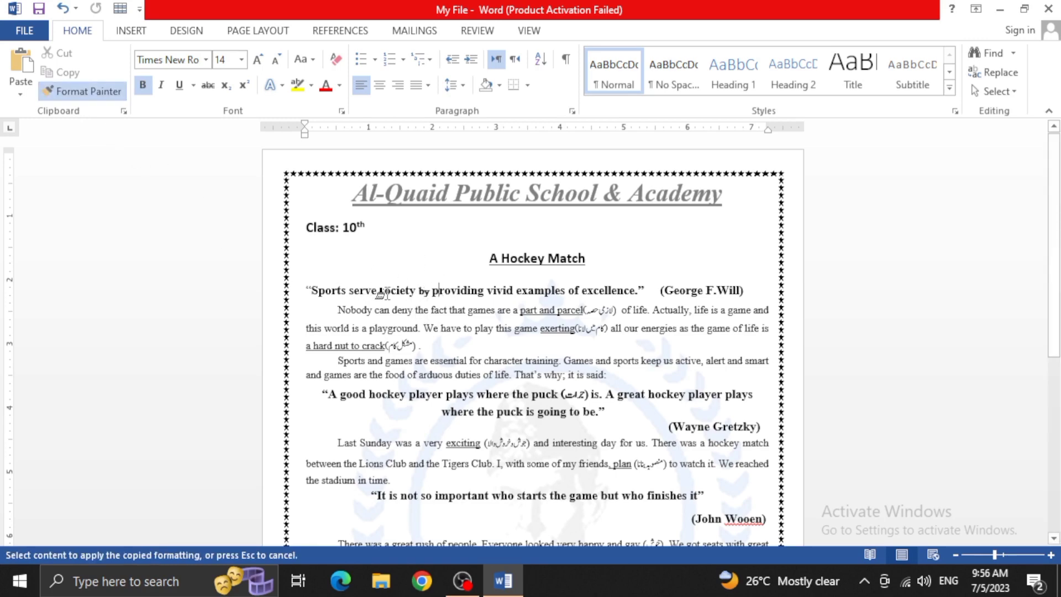
{"action": "mouse_move", "coordinate": [380, 288]}
{"action": "left_mouse_down"}
{"action": "mouse_move", "coordinate": [433, 304]}
{"action": "mouse_move", "coordinate": [426, 288]}
{"action": "mouse_move", "coordinate": [618, 296]}
{"action": "left_mouse_up"}
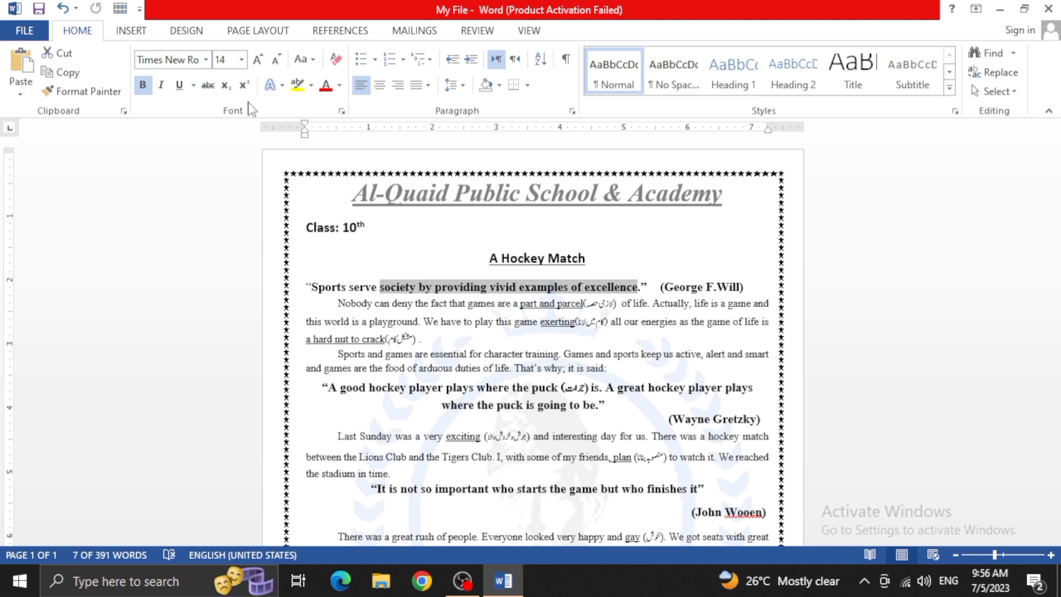
{"action": "left_click", "coordinate": [498, 326]}
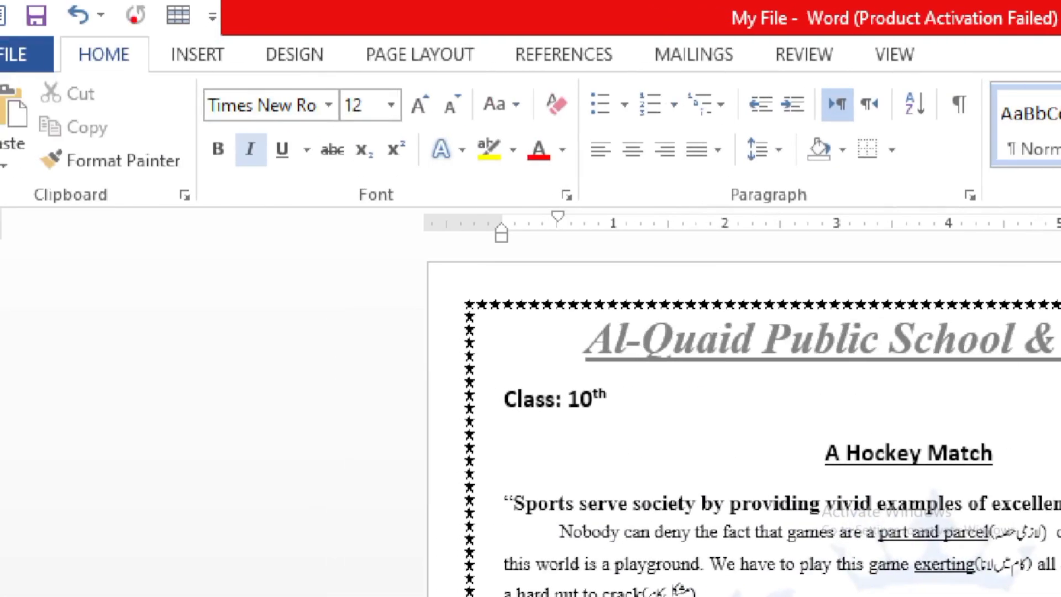
{"action": "mouse_move", "coordinate": [259, 82]}
{"action": "left_mouse_down"}
{"action": "mouse_move", "coordinate": [277, 94]}
{"action": "mouse_move", "coordinate": [309, 67]}
{"action": "left_mouse_up"}
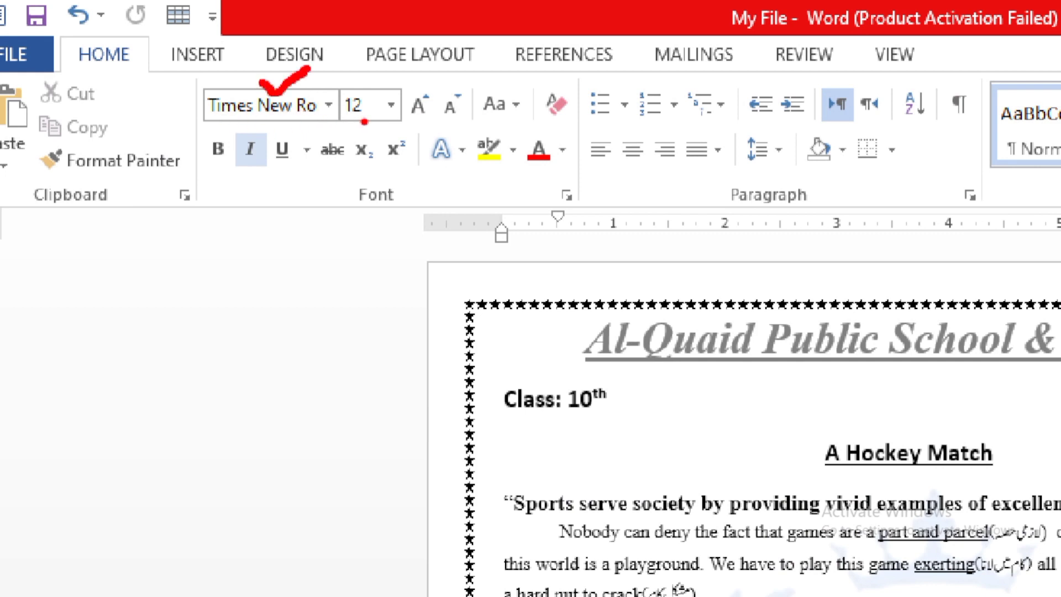
{"action": "left_click_drag", "start_coordinate": [345, 113], "coordinate": [434, 121]}
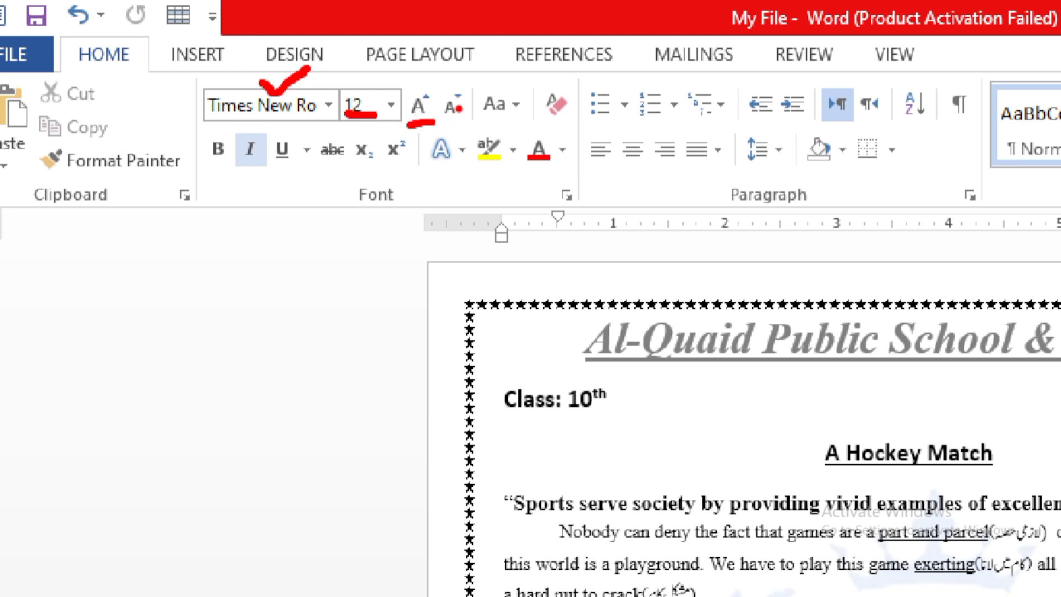
{"action": "left_click_drag", "start_coordinate": [451, 121], "coordinate": [463, 120]}
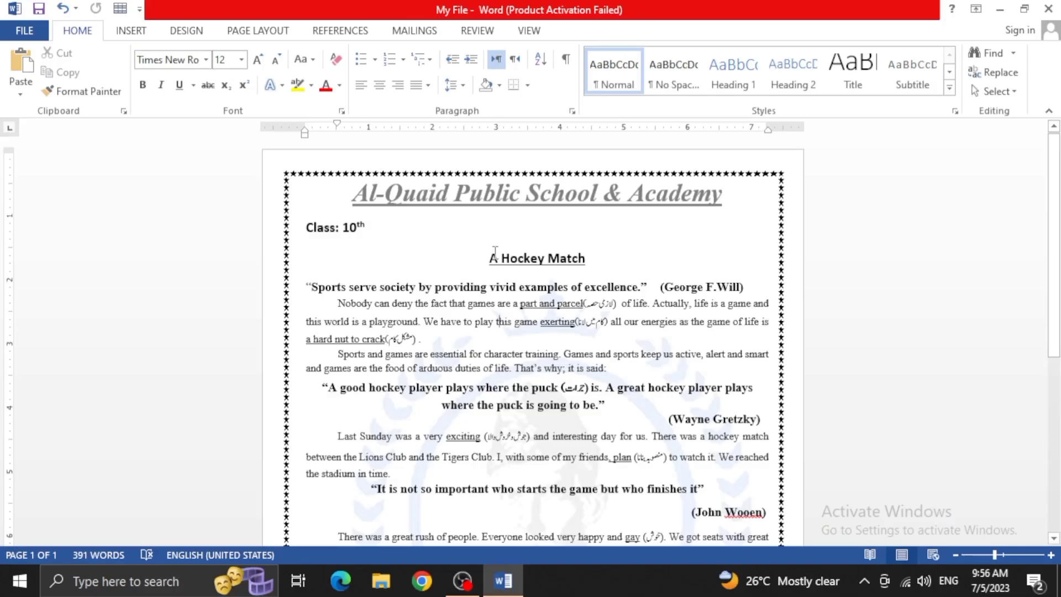
{"action": "left_click_drag", "start_coordinate": [819, 454], "coordinate": [933, 472]}
Preview various fonts on the "A Hockey Match" heading and set its font to Script MT Bold
{"action": "left_click_drag", "start_coordinate": [551, 268], "coordinate": [599, 259]}
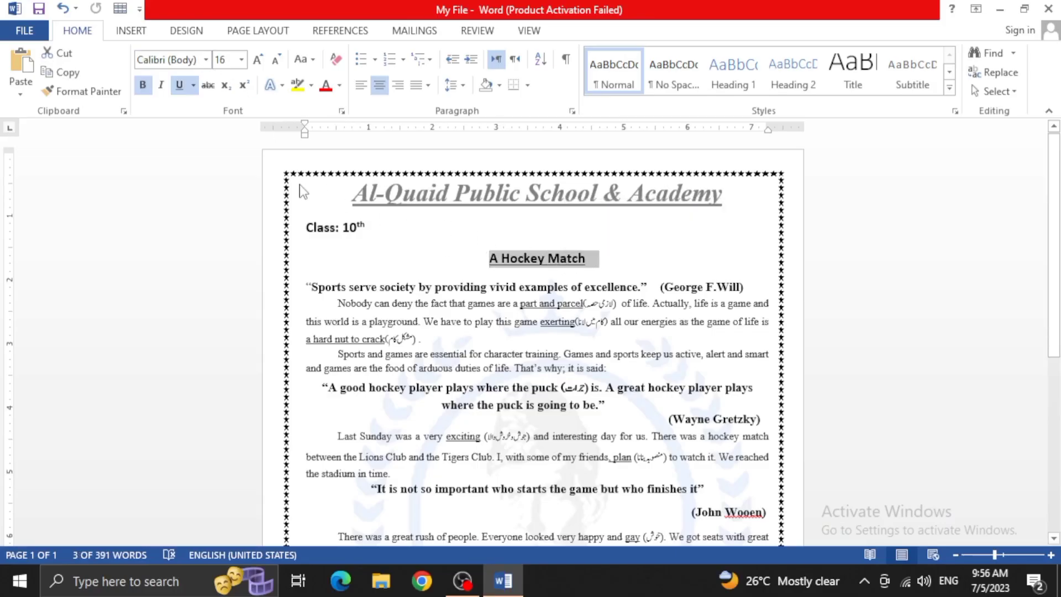
{"action": "left_click", "coordinate": [205, 63]}
{"action": "left_click", "coordinate": [205, 63]}
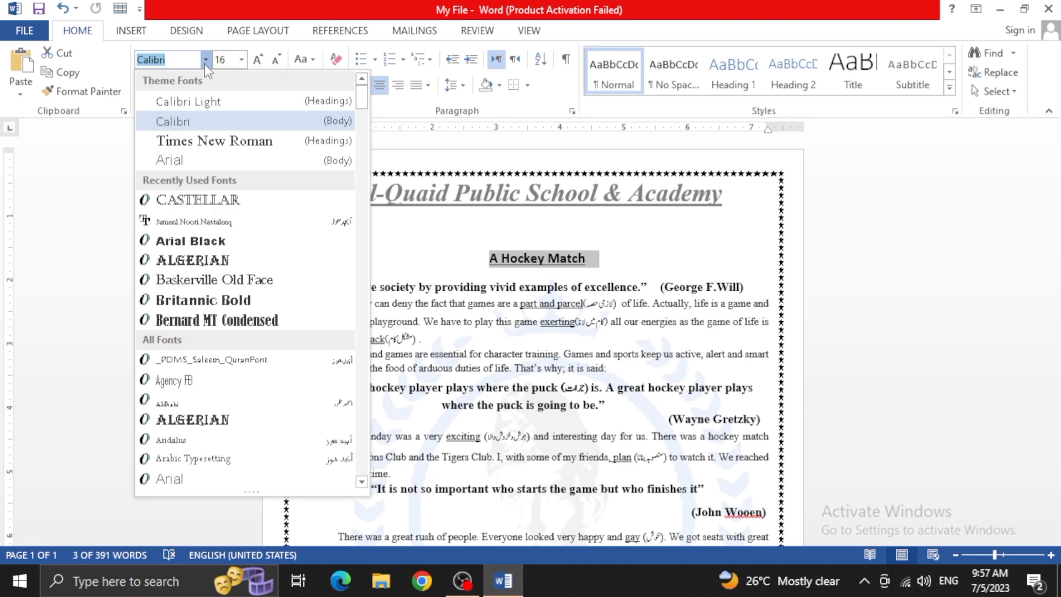
{"action": "left_click", "coordinate": [205, 64]}
{"action": "left_click", "coordinate": [205, 59]}
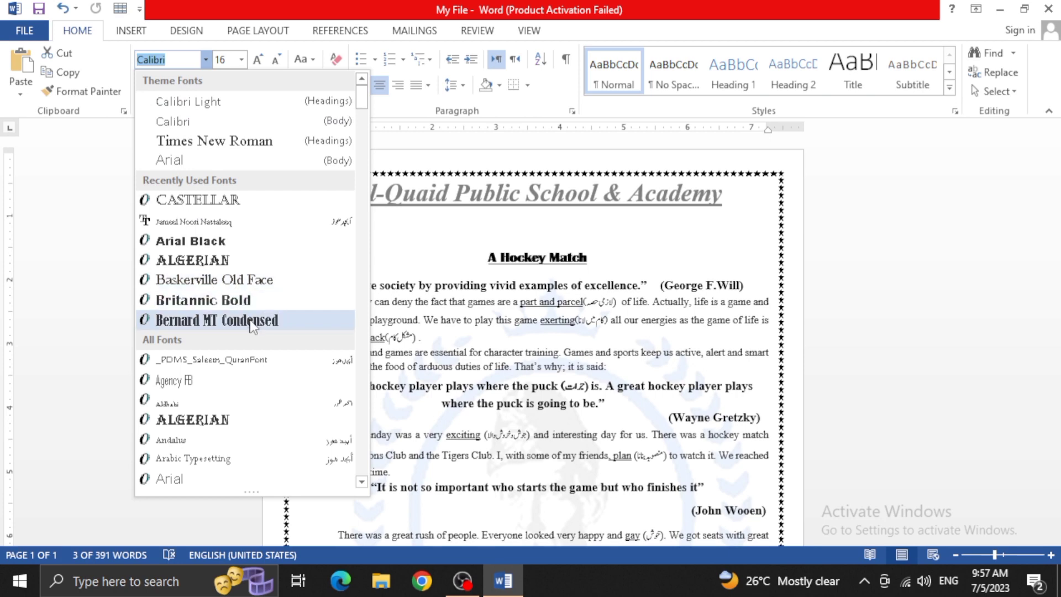
{"action": "scroll", "coordinate": [261, 362], "scroll_direction": "down", "scroll_amount": 3}
{"action": "scroll", "coordinate": [259, 370], "scroll_direction": "down", "scroll_amount": 7}
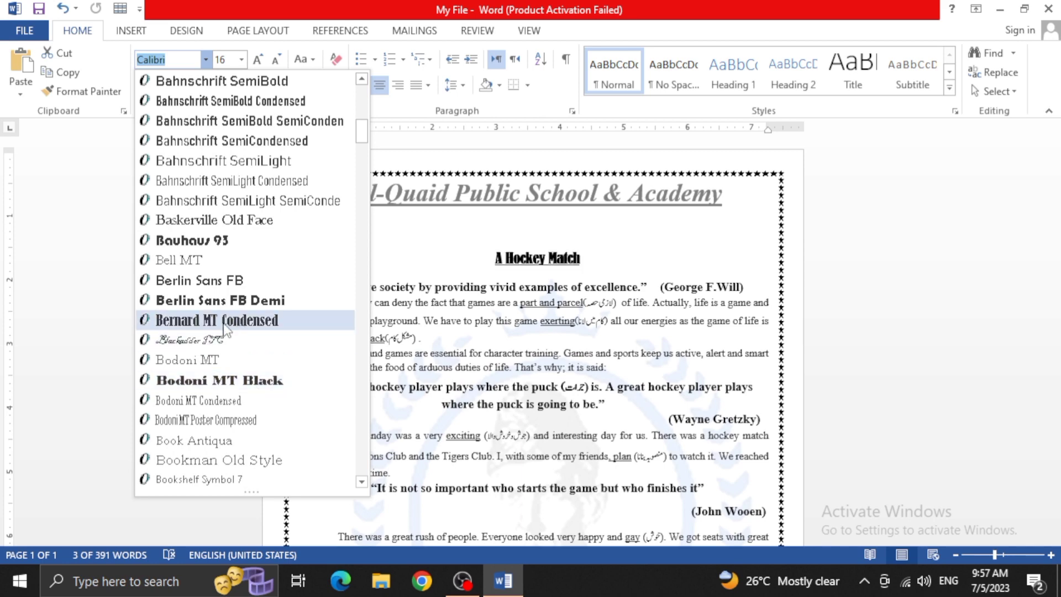
{"action": "scroll", "coordinate": [215, 347], "scroll_direction": "down", "scroll_amount": 5}
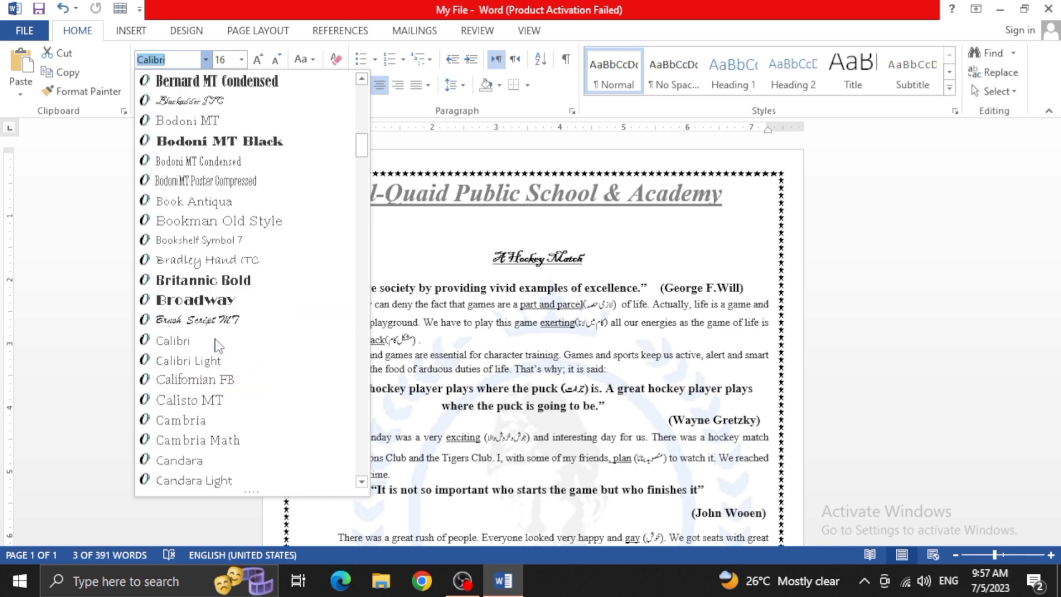
{"action": "scroll", "coordinate": [216, 343], "scroll_direction": "down", "scroll_amount": 10}
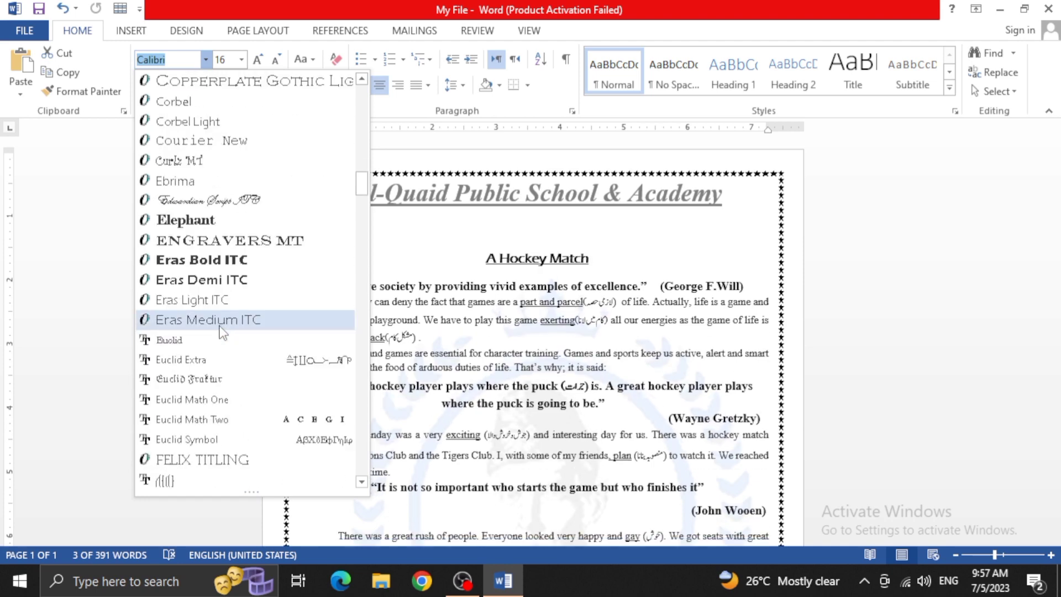
{"action": "scroll", "coordinate": [223, 331], "scroll_direction": "down", "scroll_amount": 13}
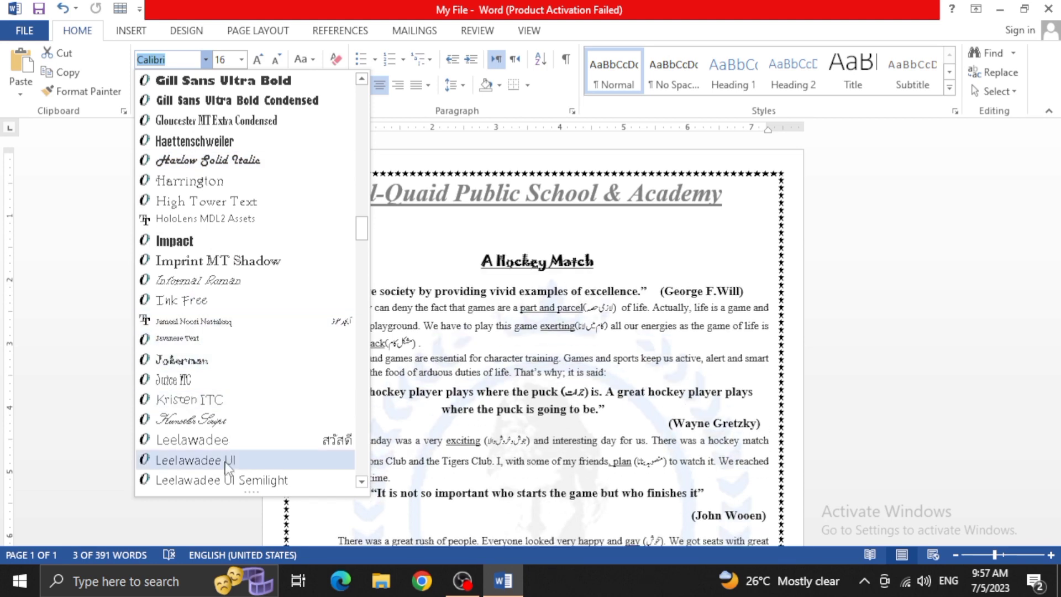
{"action": "scroll", "coordinate": [226, 419], "scroll_direction": "down", "scroll_amount": 15}
{"action": "scroll", "coordinate": [231, 384], "scroll_direction": "down", "scroll_amount": 10}
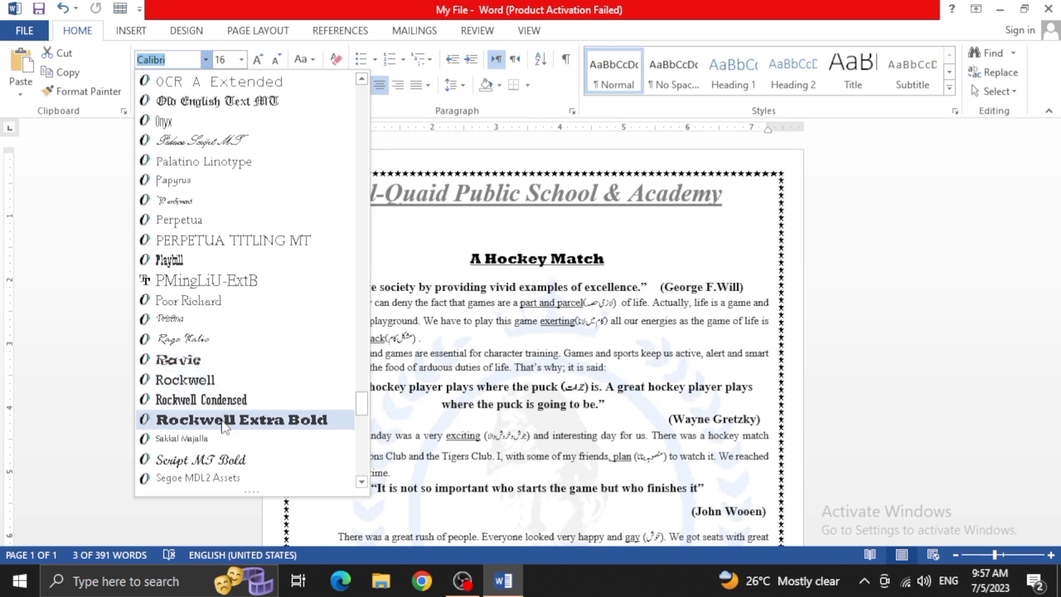
{"action": "left_click", "coordinate": [220, 460]}
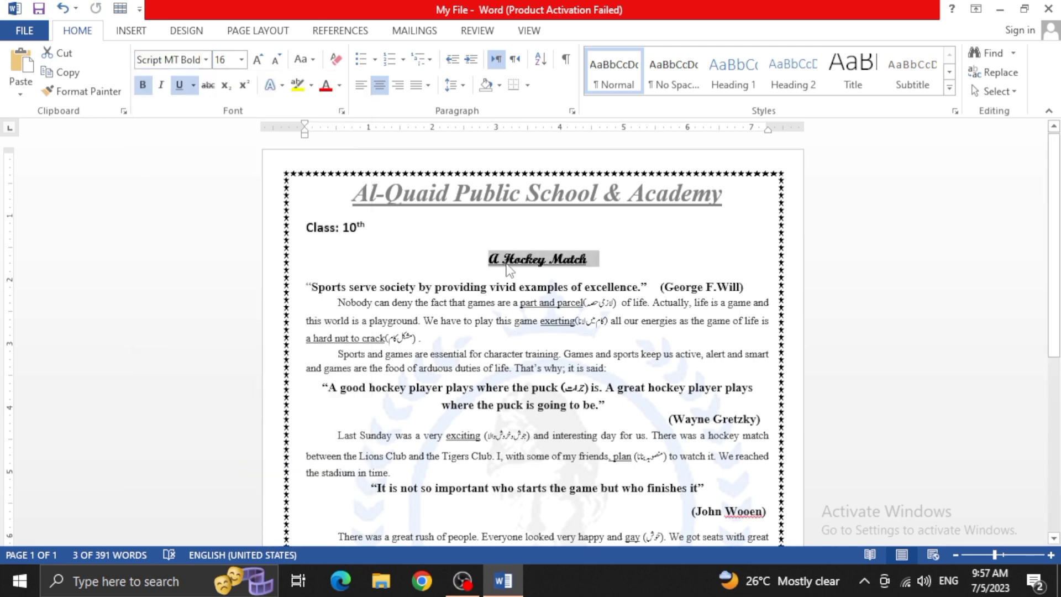
{"action": "left_click", "coordinate": [206, 59]}
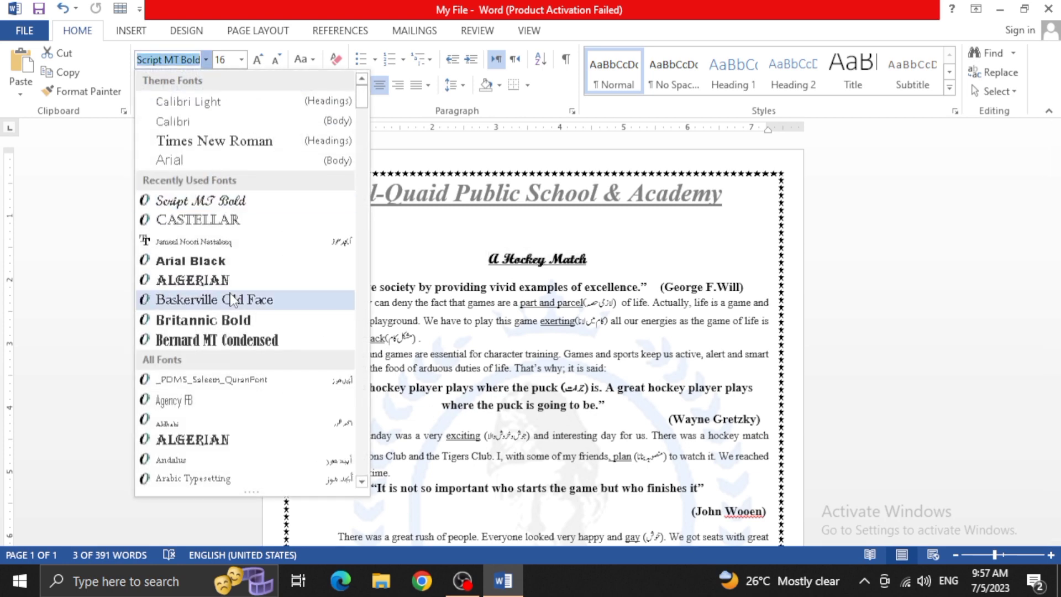
{"action": "left_click", "coordinate": [237, 202]}
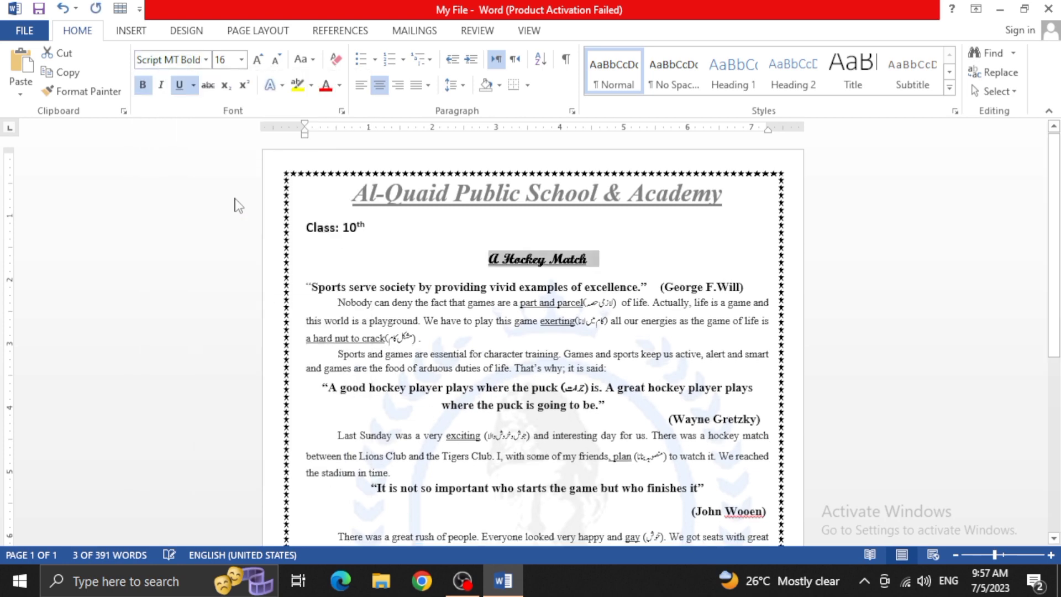
Set the "A Hockey Match" heading's font to Baskerville Old Face
{"action": "left_click", "coordinate": [499, 261]}
{"action": "left_click_drag", "start_coordinate": [499, 261], "coordinate": [489, 259]}
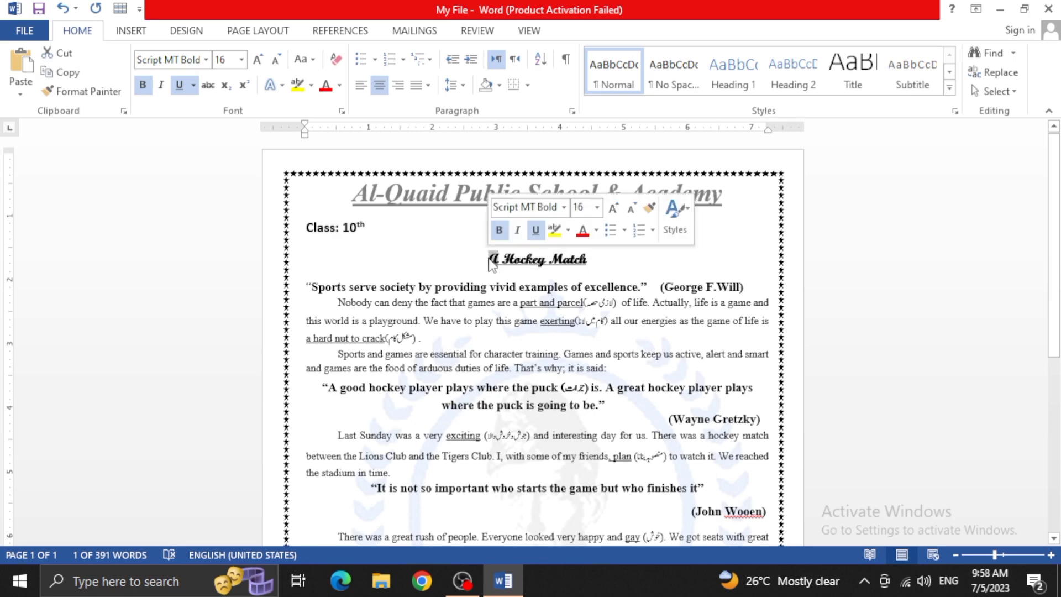
{"action": "left_click", "coordinate": [501, 327]}
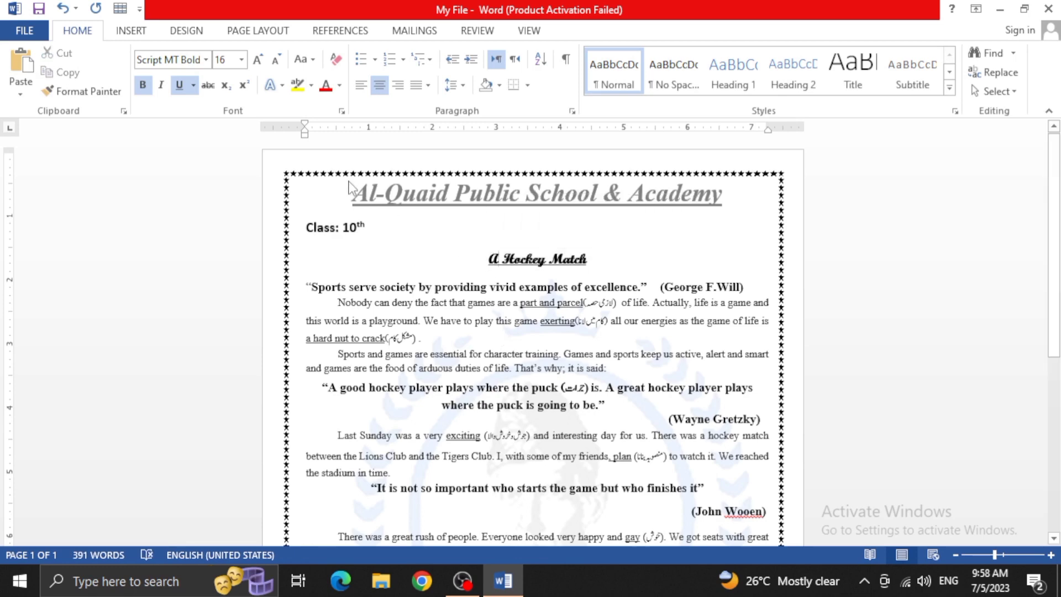
{"action": "left_click_drag", "start_coordinate": [603, 258], "coordinate": [488, 260]}
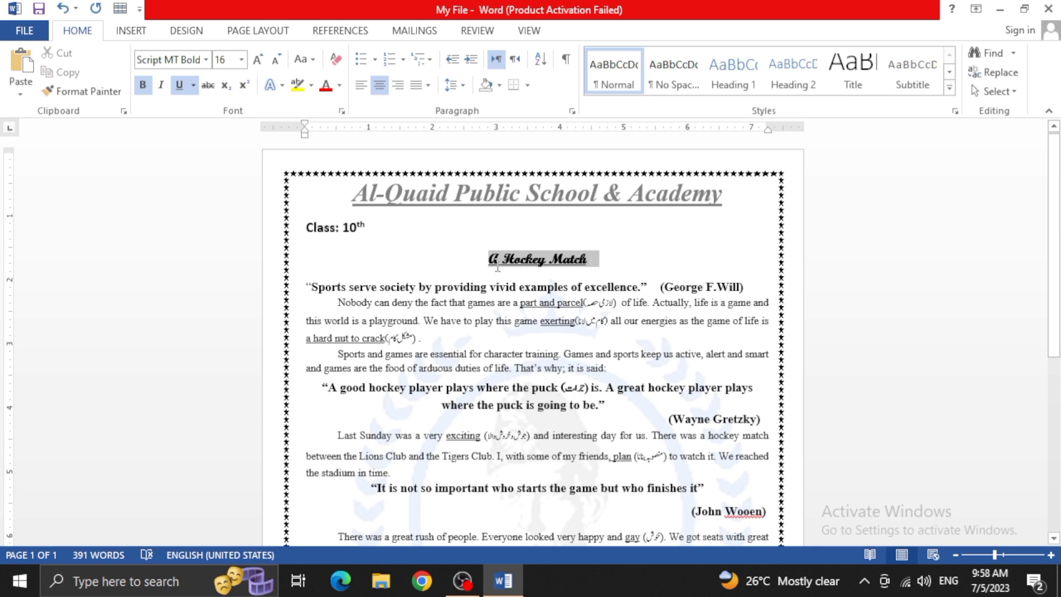
{"action": "left_click", "coordinate": [205, 59]}
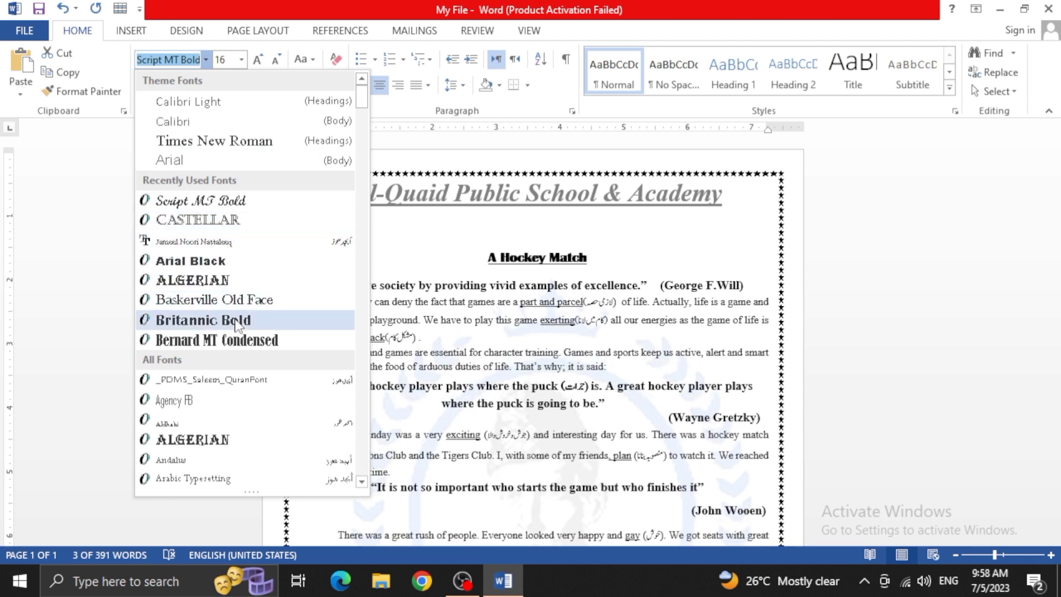
{"action": "left_click", "coordinate": [231, 300]}
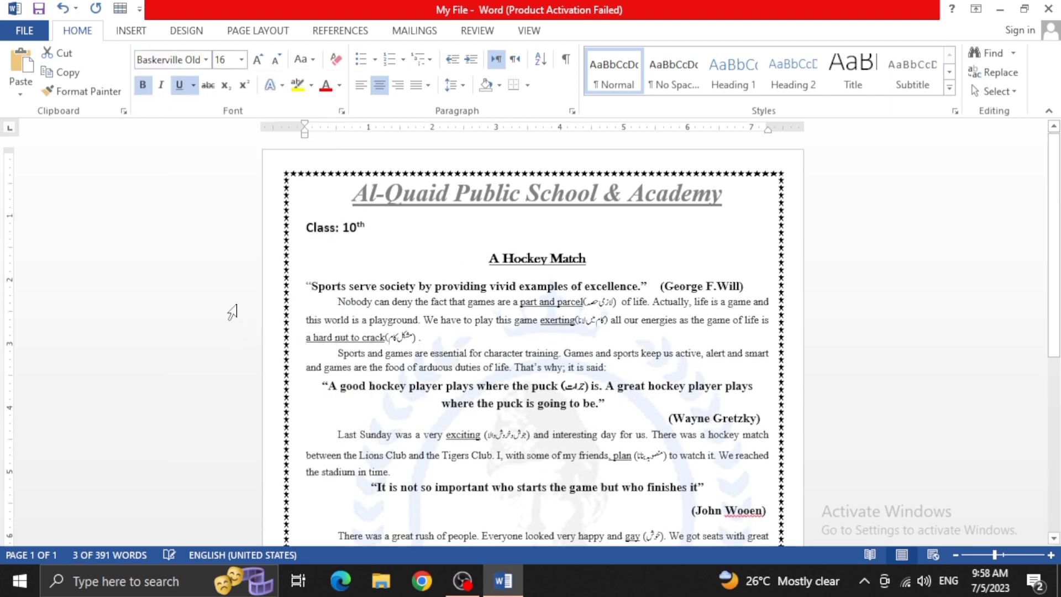
{"action": "left_click", "coordinate": [549, 265]}
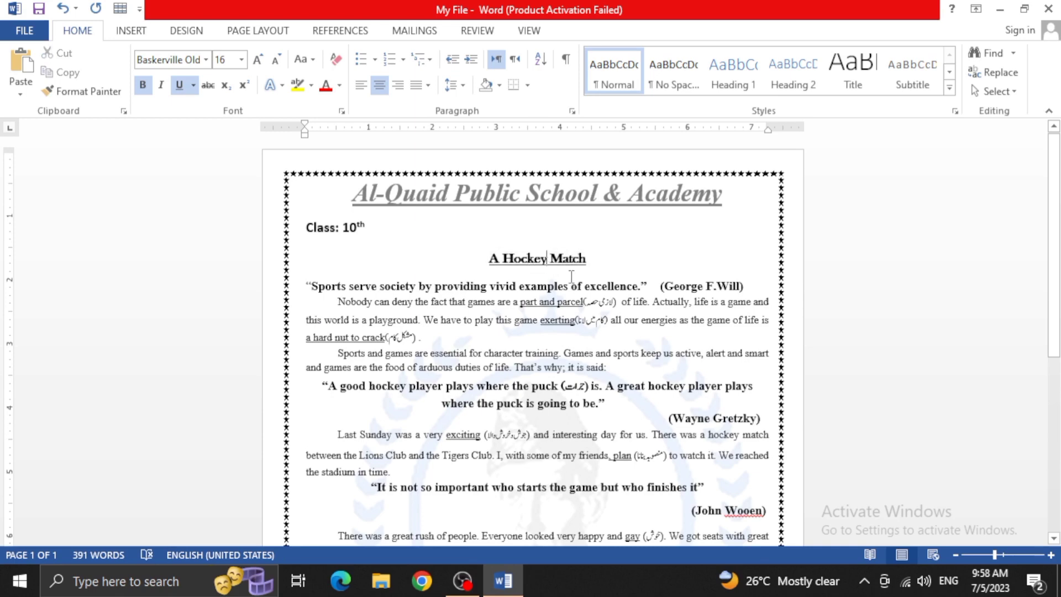
Set the "A Hockey Match" heading's font size to 36
{"action": "left_click_drag", "start_coordinate": [590, 258], "coordinate": [526, 267]}
{"action": "left_click", "coordinate": [588, 260]}
{"action": "left_click_drag", "start_coordinate": [588, 259], "coordinate": [487, 259]}
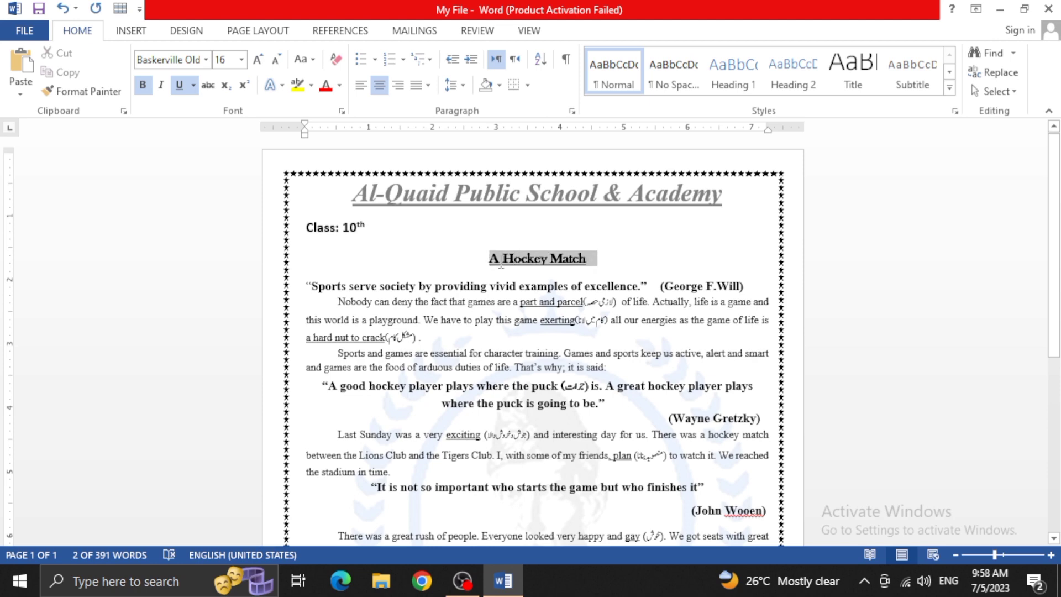
{"action": "left_click", "coordinate": [241, 62]}
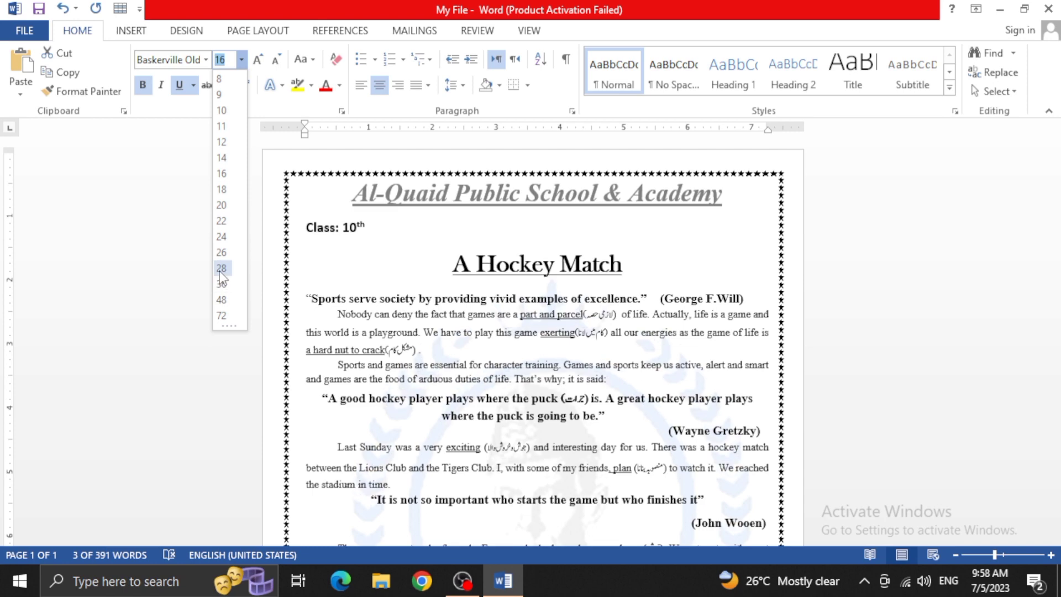
{"action": "left_click", "coordinate": [219, 288]}
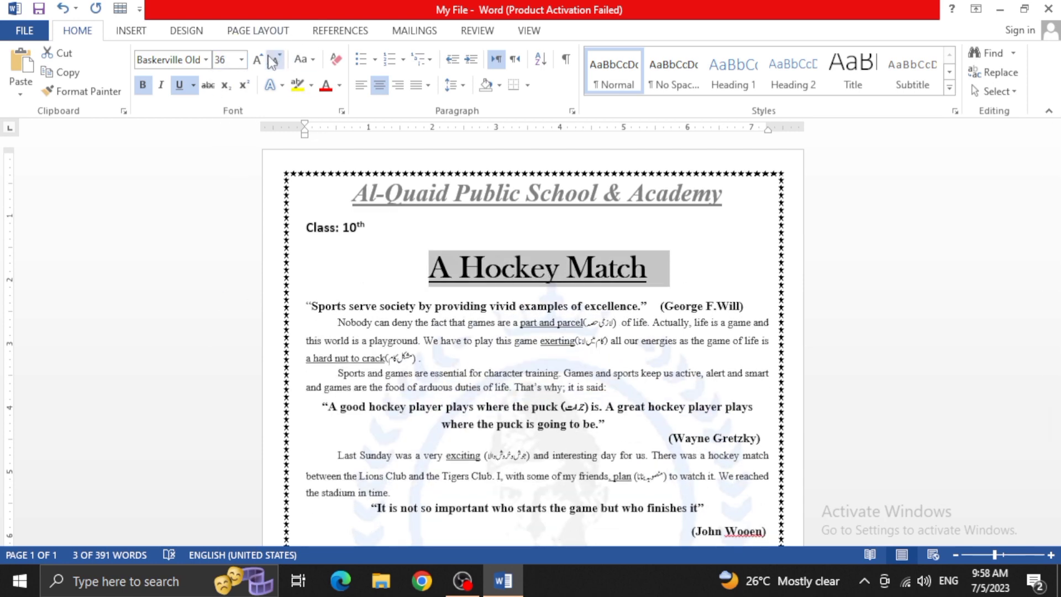
Try growing the selected heading one size increment to 48, and shrink it back to 36
{"action": "left_click", "coordinate": [241, 61]}
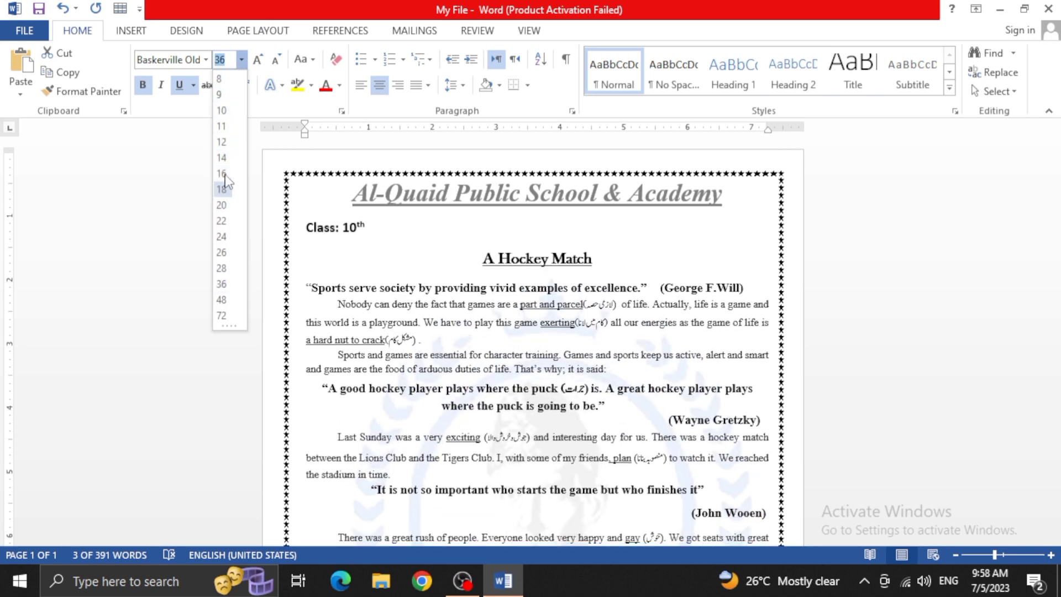
{"action": "left_click", "coordinate": [233, 63]}
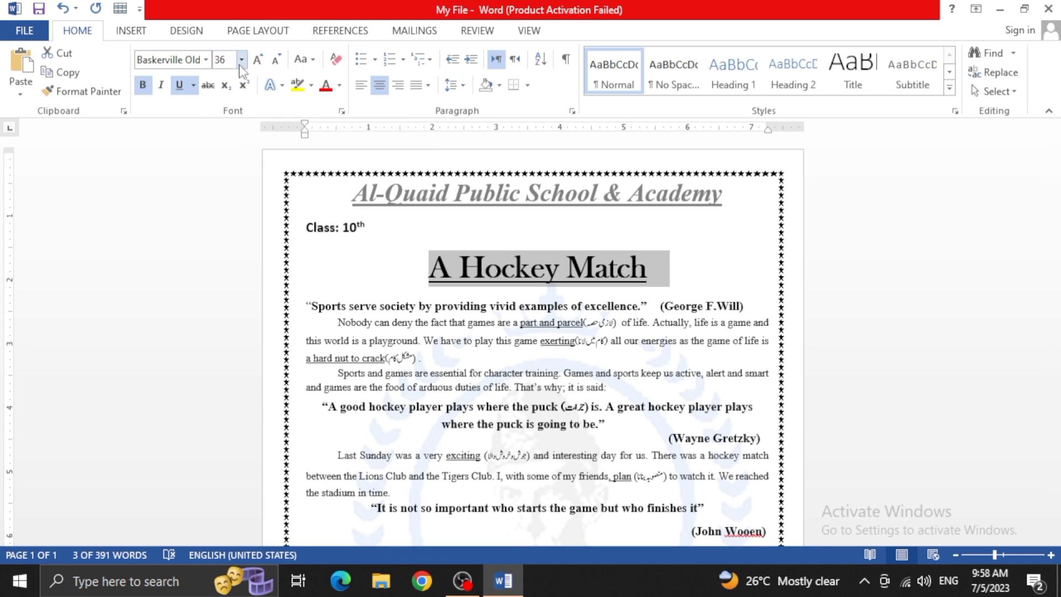
{"action": "left_click", "coordinate": [241, 62]}
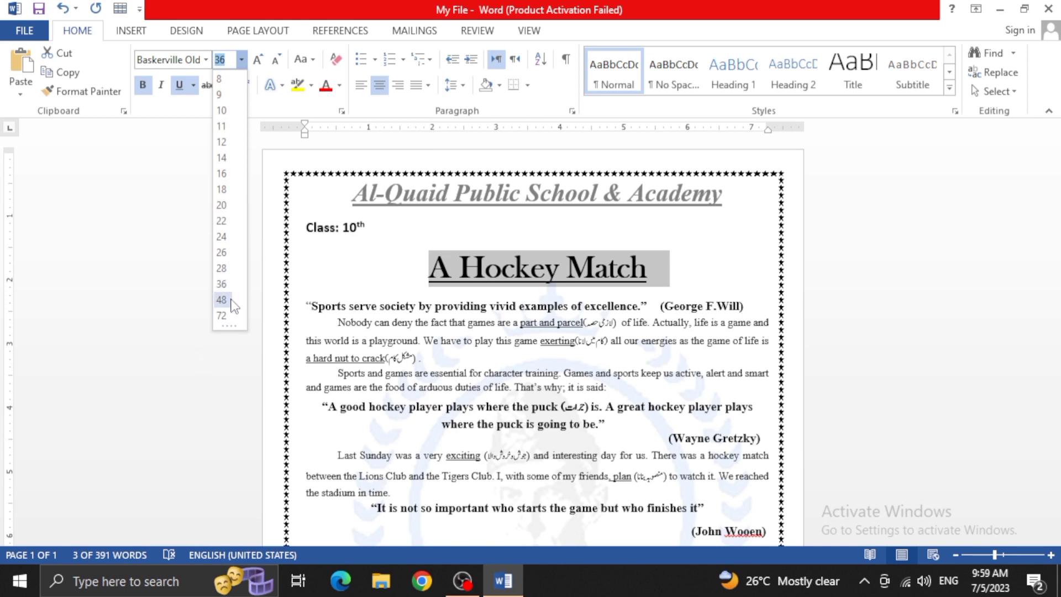
{"action": "left_click", "coordinate": [241, 61]}
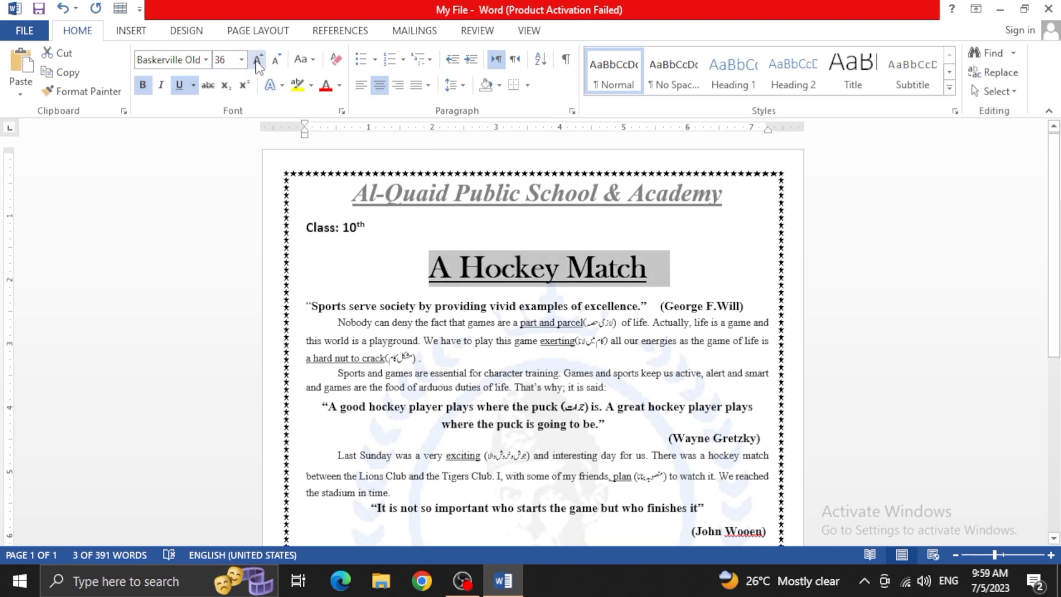
{"action": "left_click", "coordinate": [257, 62]}
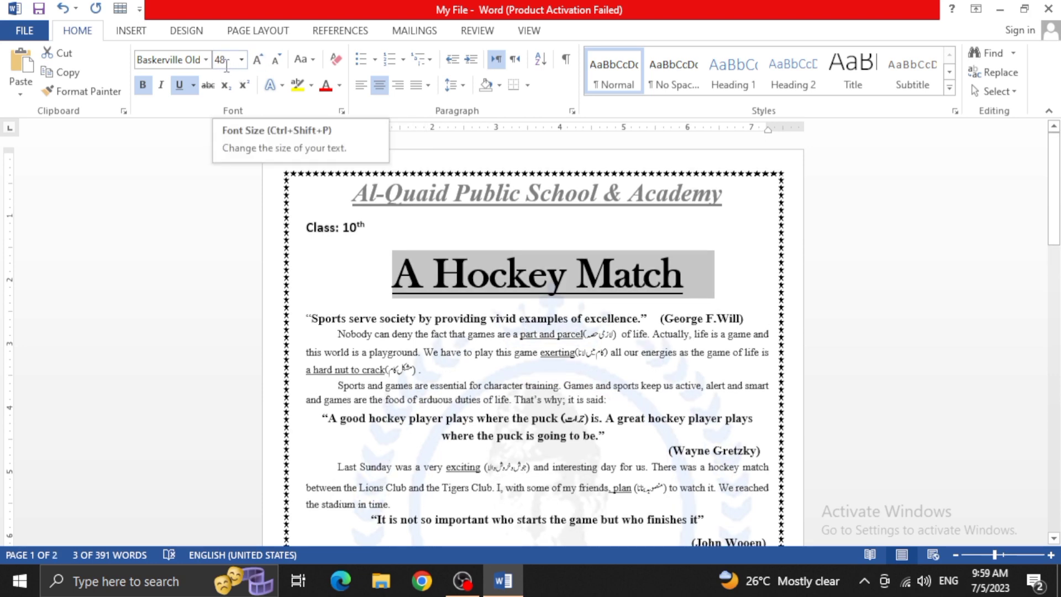
{"action": "left_click", "coordinate": [272, 65]}
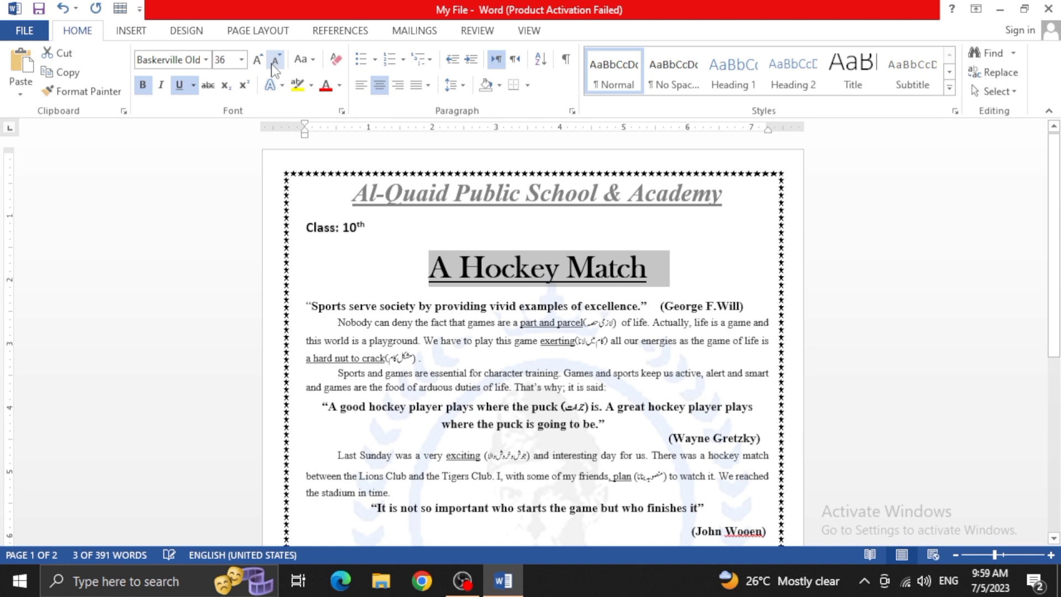
Shrink the heading's font by one size increment to 28
{"action": "left_click", "coordinate": [242, 61]}
{"action": "left_click", "coordinate": [242, 62]}
{"action": "left_click", "coordinate": [276, 65]}
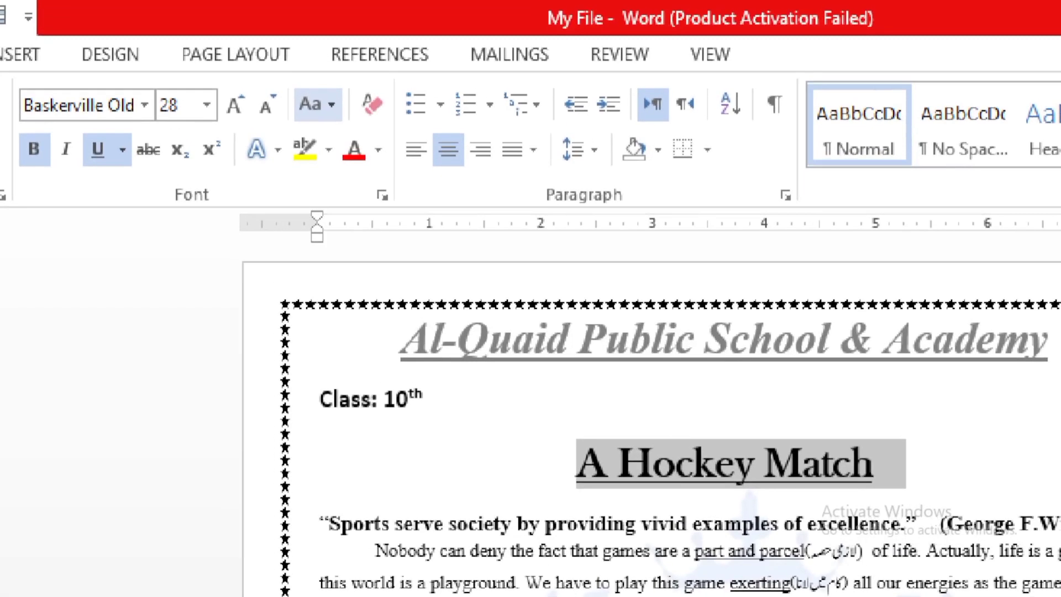
{"action": "left_click", "coordinate": [282, 71]}
{"action": "mouse_move", "coordinate": [327, 83]}
{"action": "left_mouse_down"}
{"action": "mouse_move", "coordinate": [299, 82]}
{"action": "mouse_move", "coordinate": [290, 119]}
{"action": "mouse_move", "coordinate": [338, 128]}
{"action": "mouse_move", "coordinate": [353, 93]}
{"action": "mouse_move", "coordinate": [331, 82]}
{"action": "left_mouse_up"}
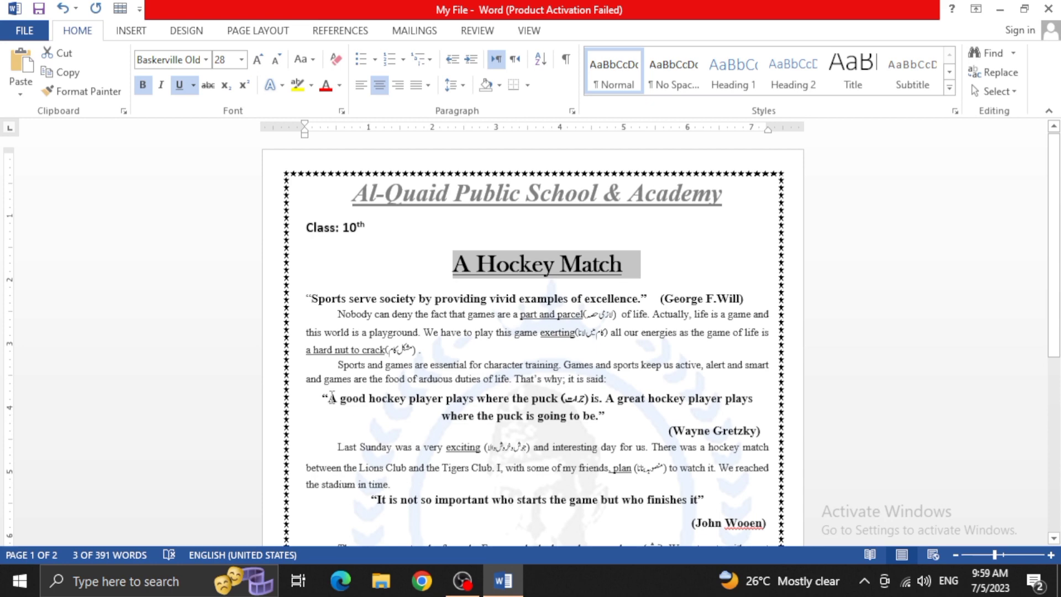
Delete all text from the "A good hockey player plays" quote to the end of the essay
{"action": "left_click_drag", "start_coordinate": [317, 398], "coordinate": [490, 535]}
{"action": "key", "text": "Delete"}
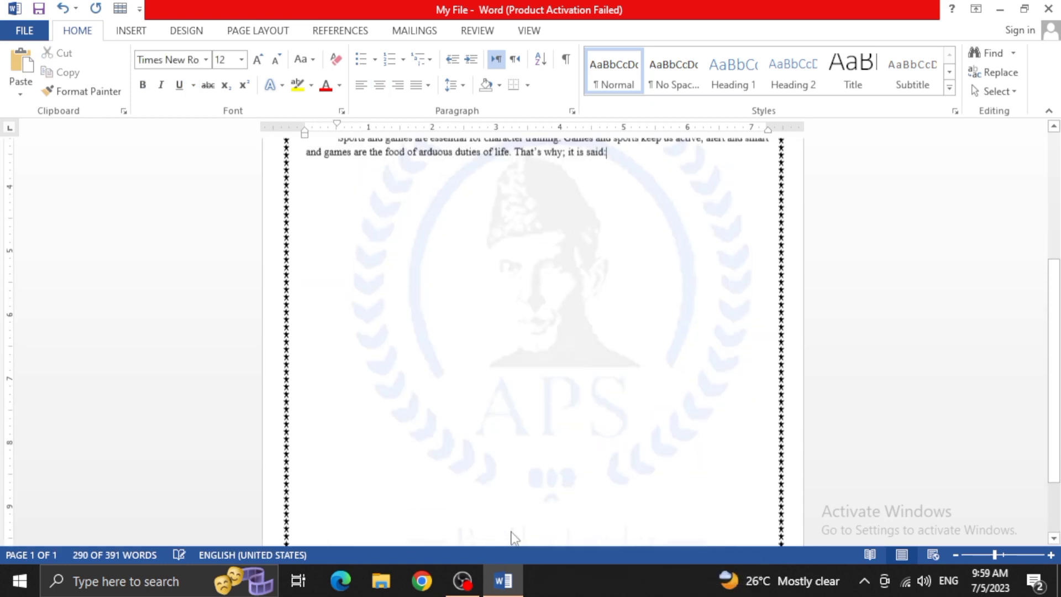
{"action": "scroll", "coordinate": [542, 372], "scroll_direction": "up", "scroll_amount": 4}
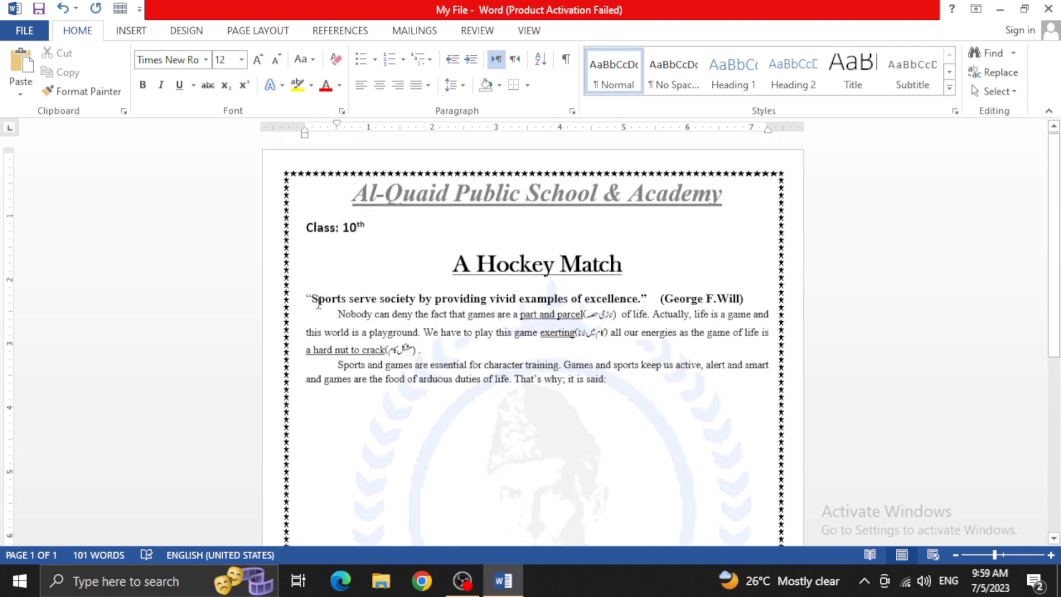
Insert a blank line between the opening sports quote and the first body paragraph
{"action": "left_click_drag", "start_coordinate": [352, 323], "coordinate": [629, 384]}
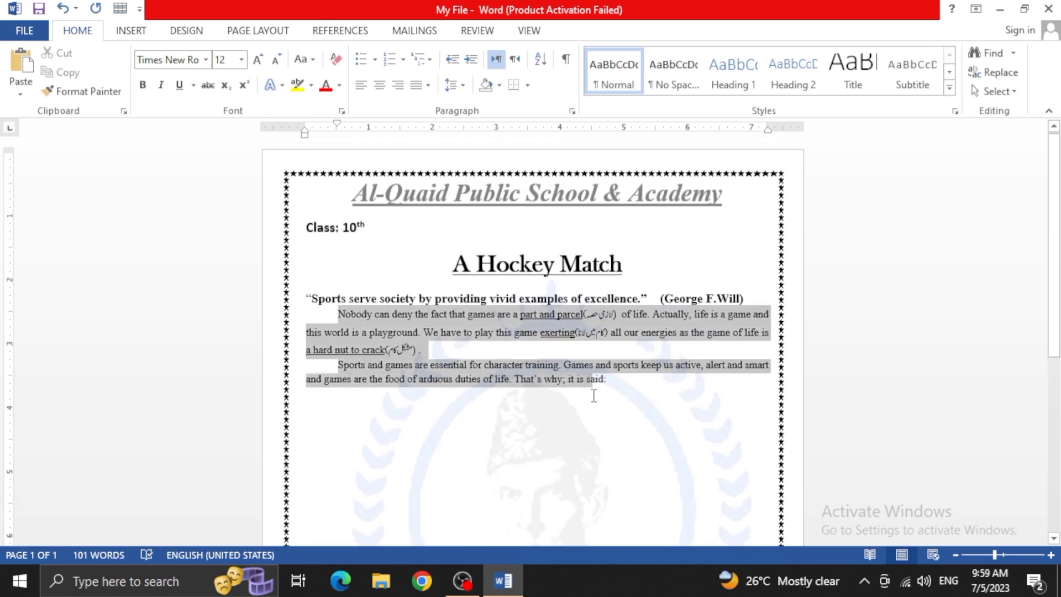
{"action": "left_click", "coordinate": [765, 299]}
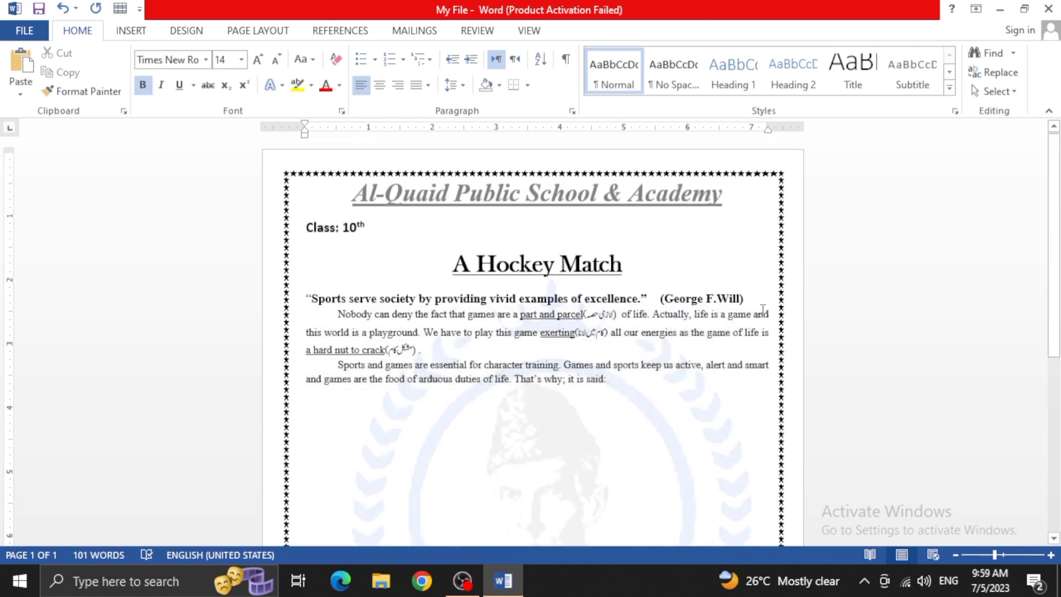
{"action": "key", "text": "Return"}
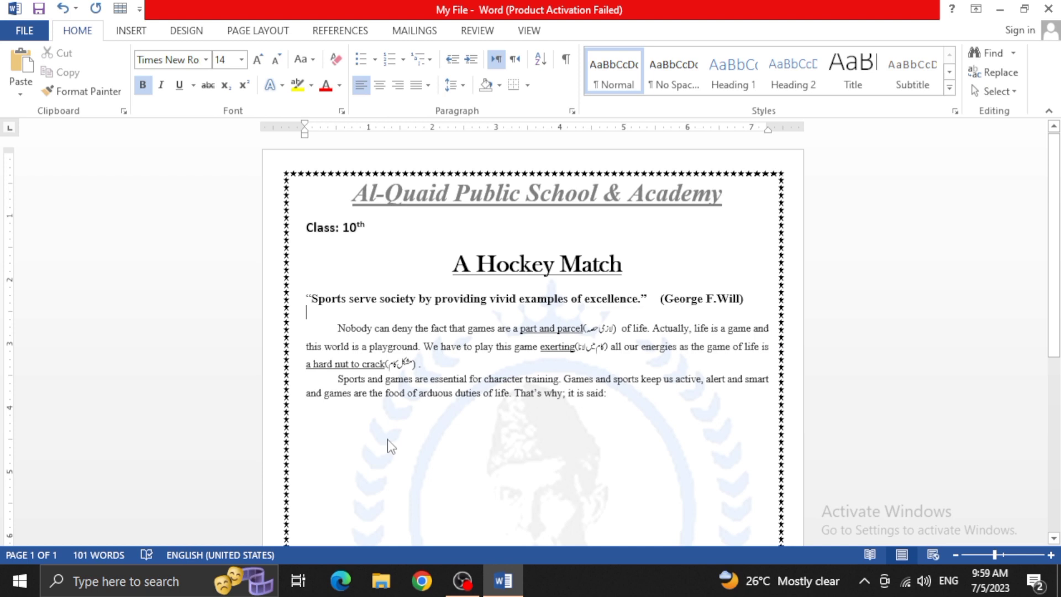
Try entering "My" at font size 36 on a line below the last paragraph, and erase it
{"action": "left_click", "coordinate": [346, 424]}
{"action": "key", "text": "End"}
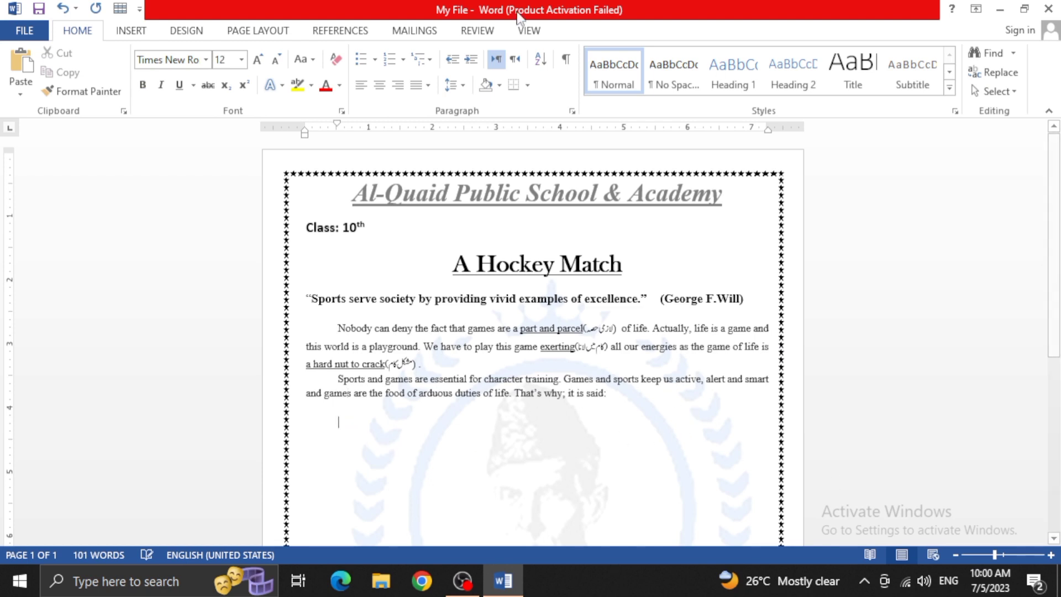
{"action": "left_click", "coordinate": [241, 60]}
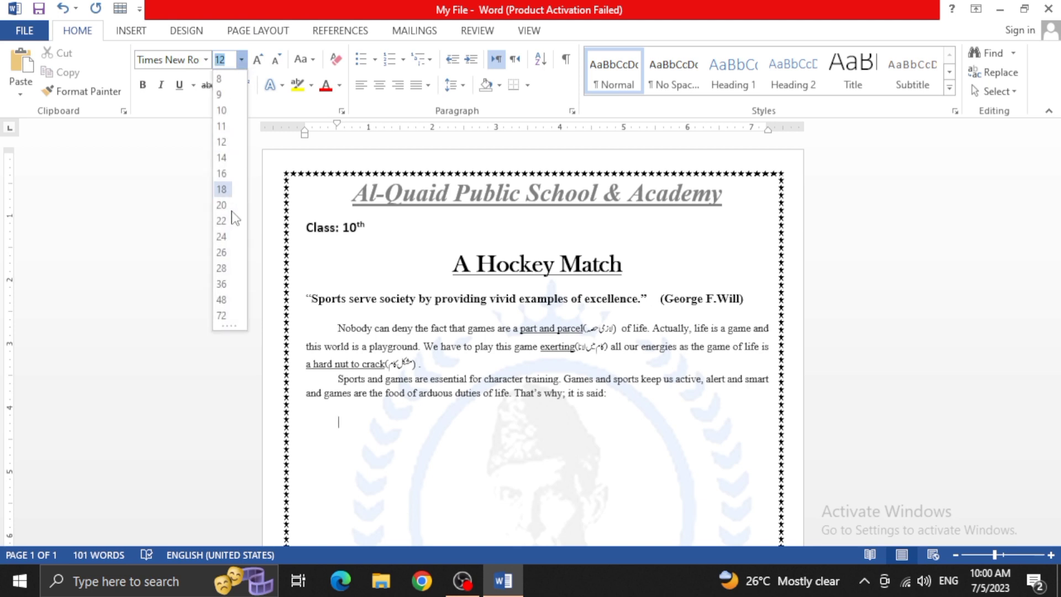
{"action": "left_click", "coordinate": [221, 283]}
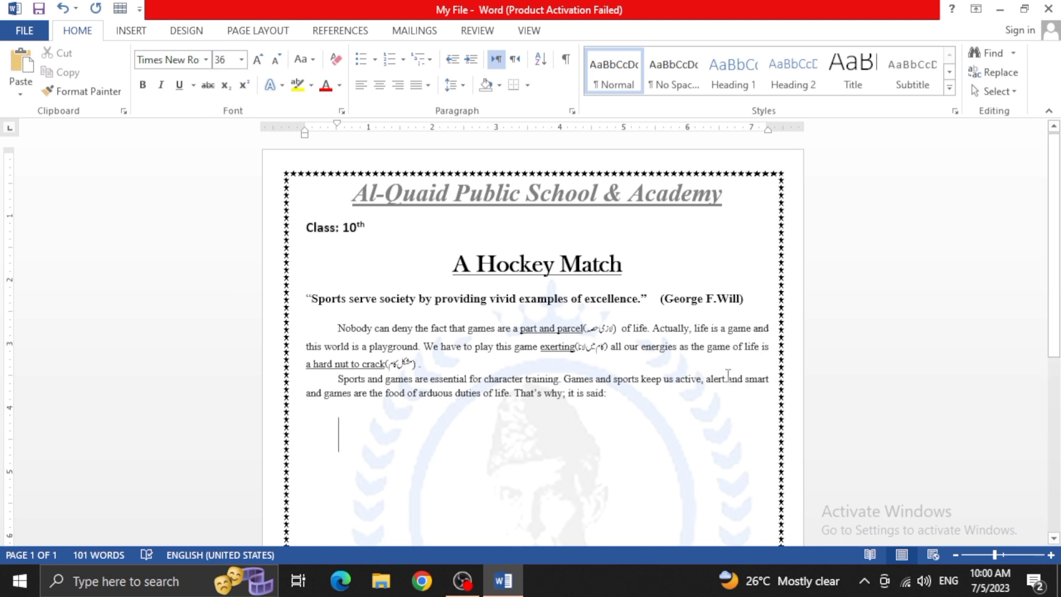
{"action": "type", "text": "my"}
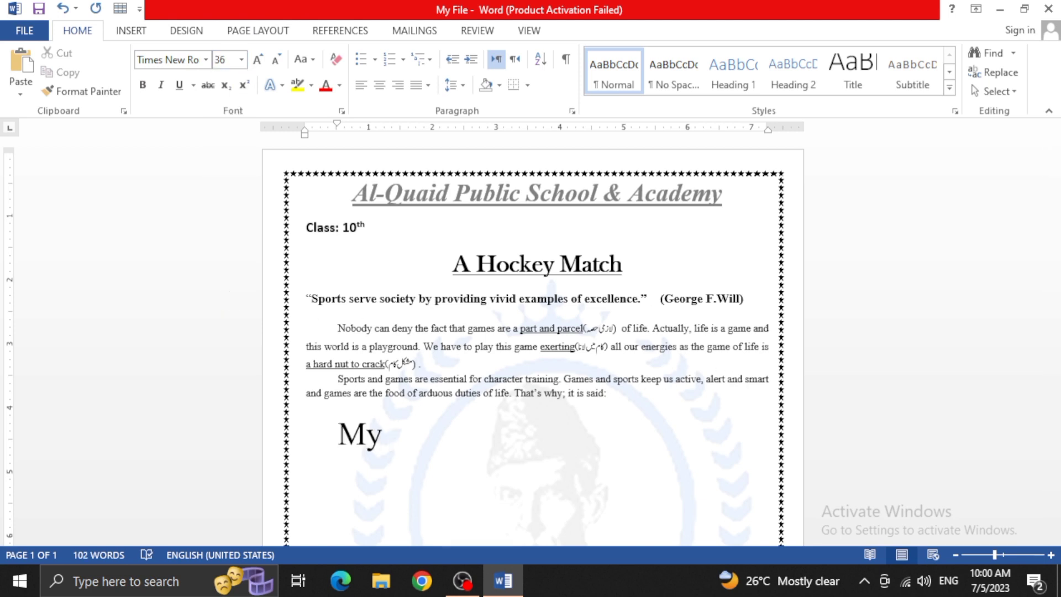
{"action": "key", "text": "BackSpace"}
{"action": "key", "text": "BackSpace"}
{"action": "key", "text": "BackSpace"}
{"action": "key", "text": "BackSpace"}
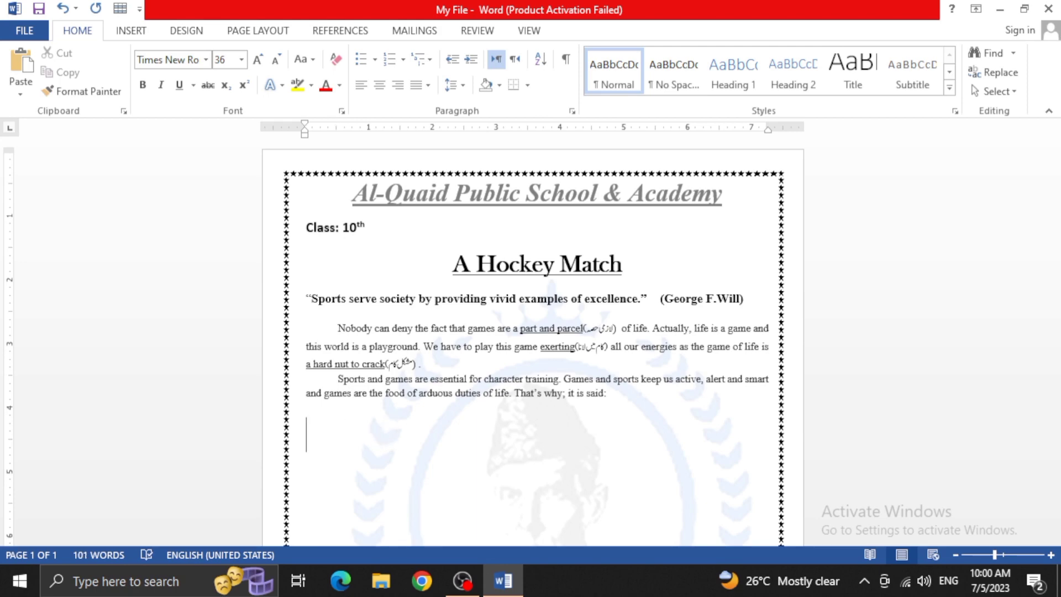
Try entering lowercase "my" at the start of the line below the last paragraph, and remove it
{"action": "key", "text": "Return"}
{"action": "key", "text": "BackSpace"}
{"action": "type", "text": "my"}
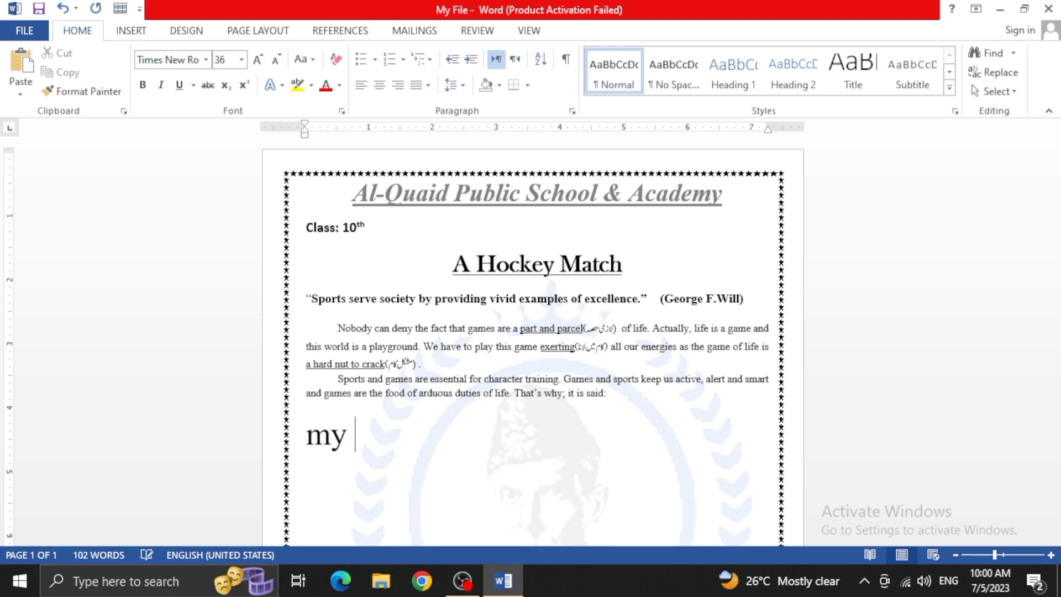
{"action": "key", "text": "BackSpace"}
{"action": "key", "text": "BackSpace"}
{"action": "key", "text": "BackSpace"}
{"action": "key", "text": "BackSpace"}
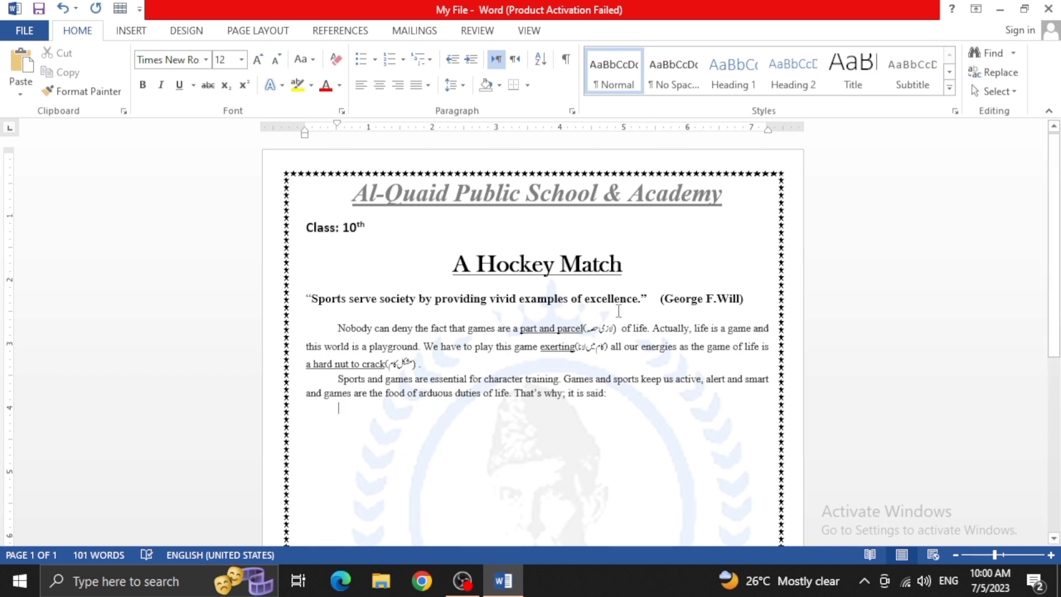
Add a new line below the last paragraph at font size 36 reading "My name is" followed by a sample name and a period
{"action": "key", "text": "Return"}
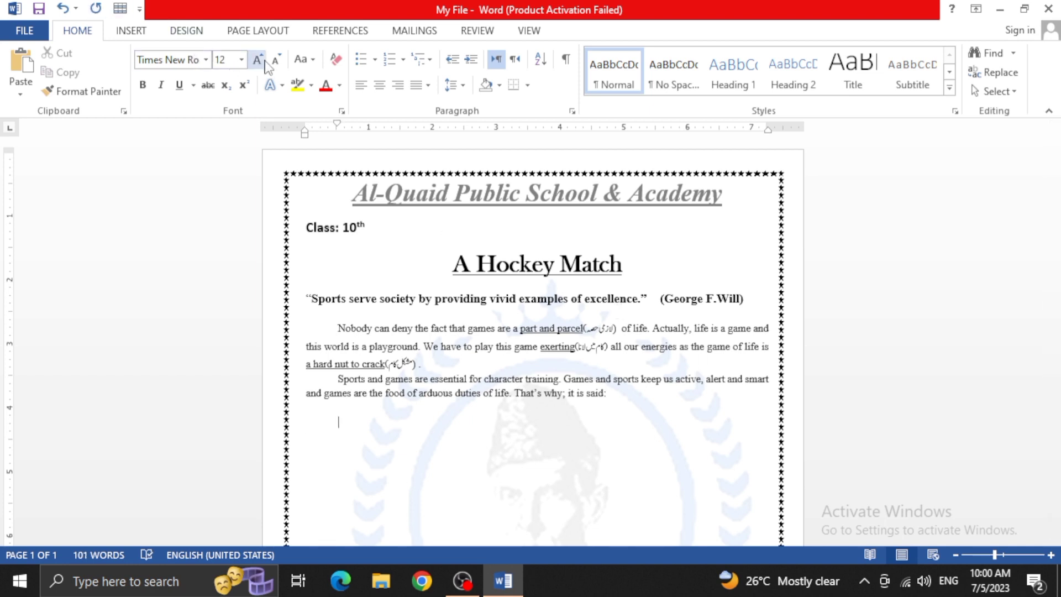
{"action": "left_click", "coordinate": [241, 60]}
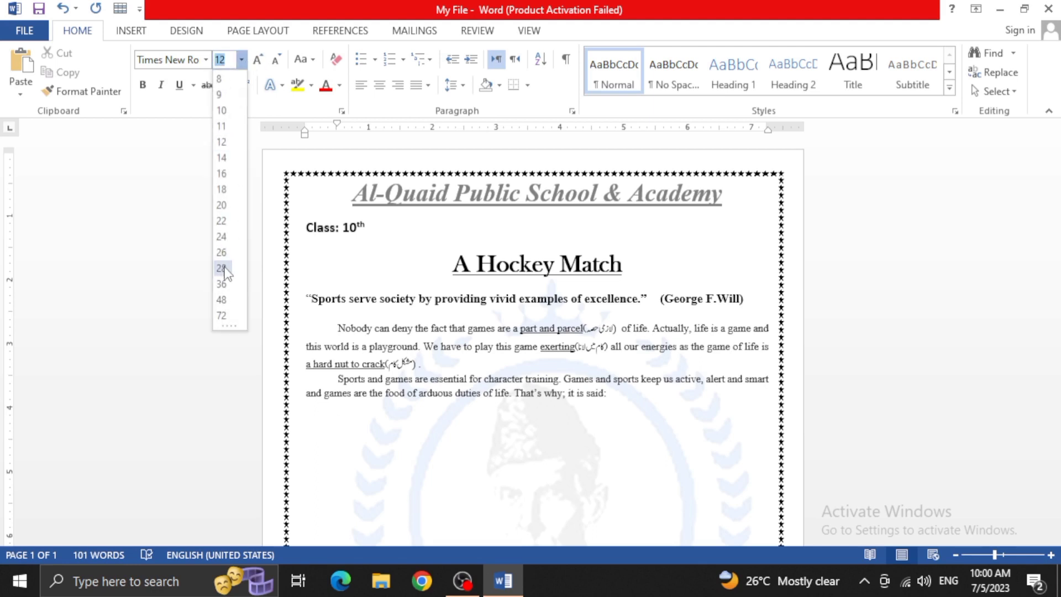
{"action": "left_click", "coordinate": [221, 268]}
{"action": "left_click", "coordinate": [241, 59]}
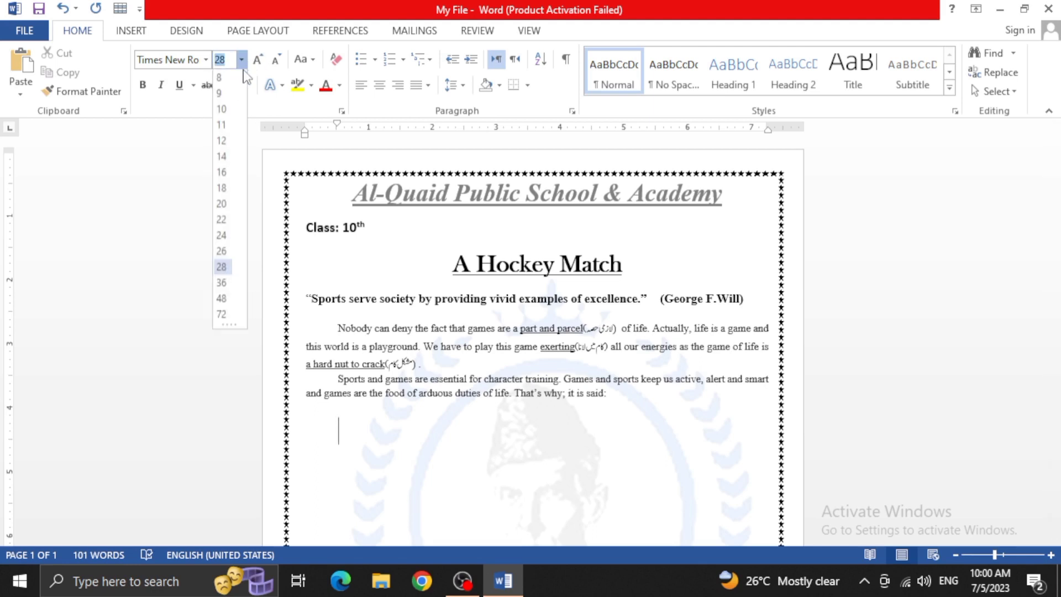
{"action": "left_click", "coordinate": [221, 284]}
{"action": "type", "text": "my"}
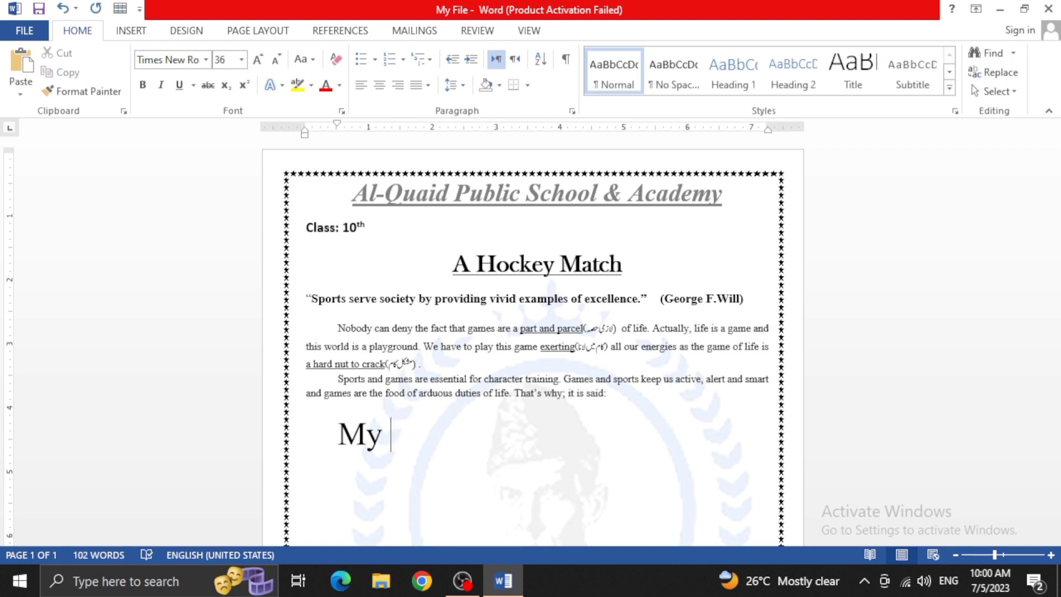
{"action": "type", "text": " name is "}
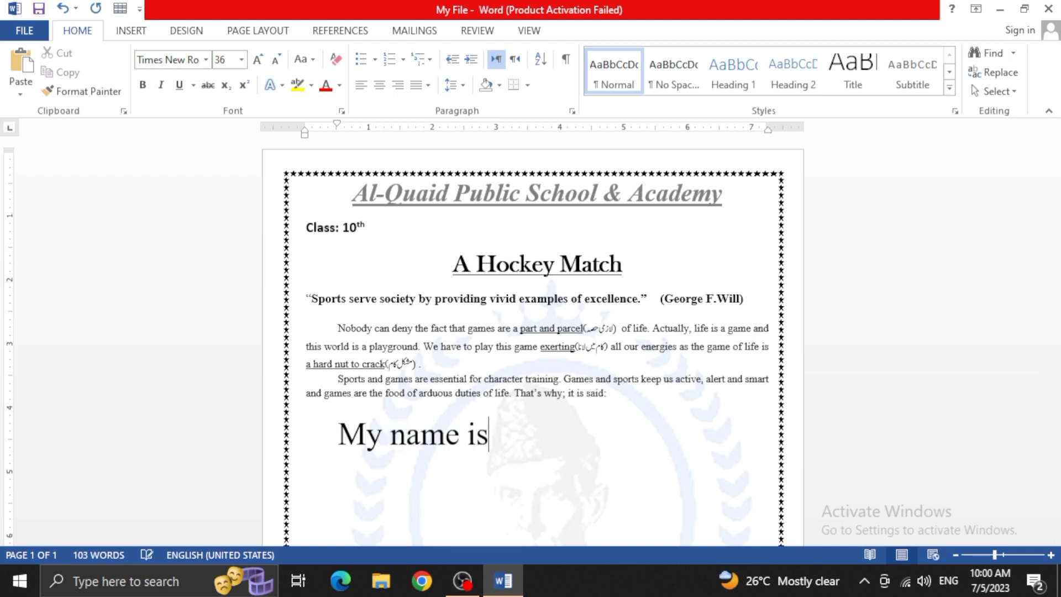
{"action": "type", "text": "johnson"}
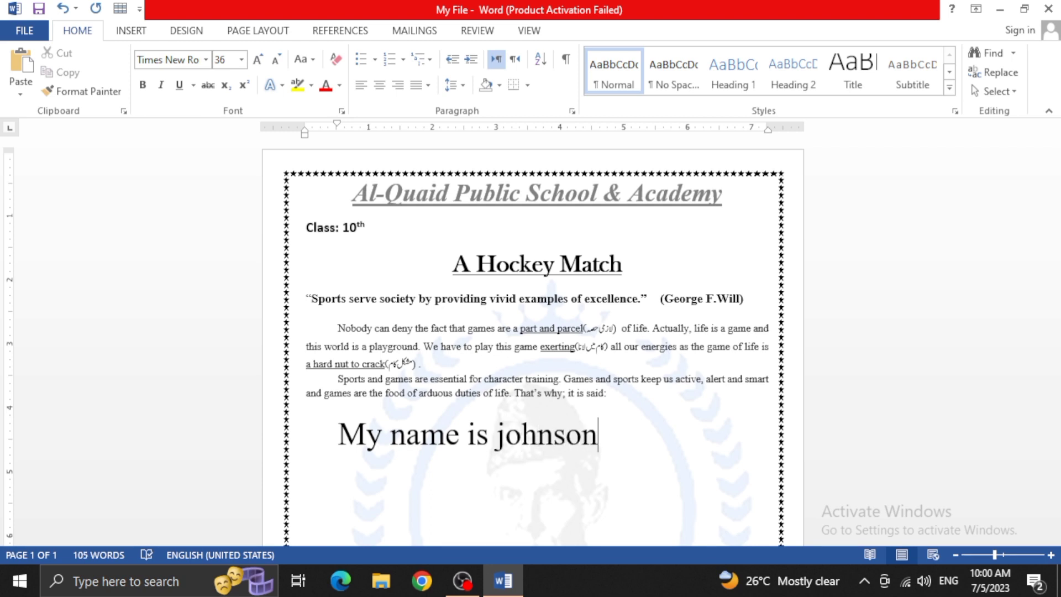
{"action": "type", "text": "."}
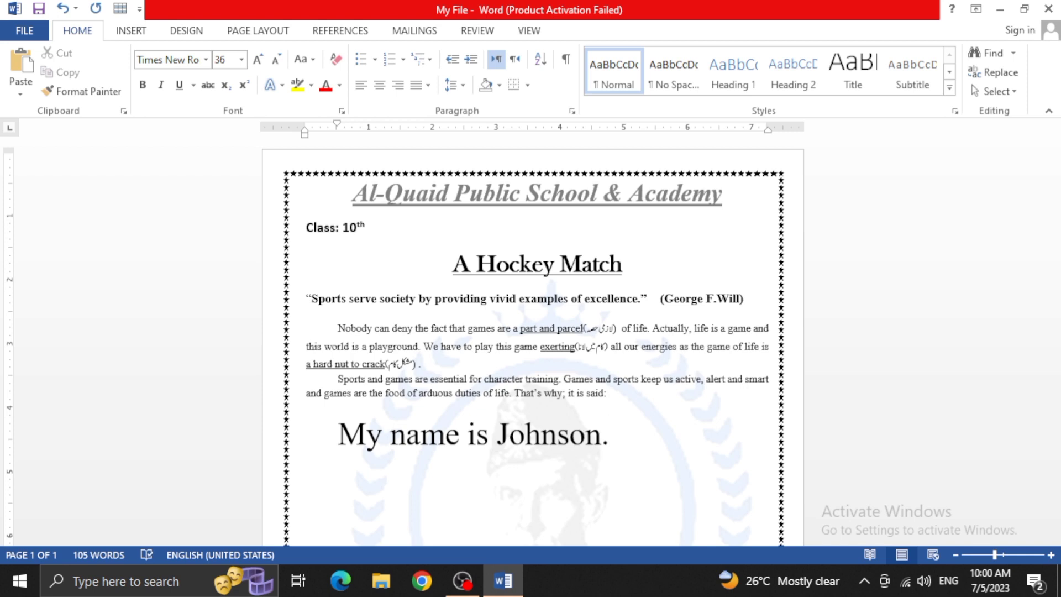
{"action": "type", "text": " I liv"}
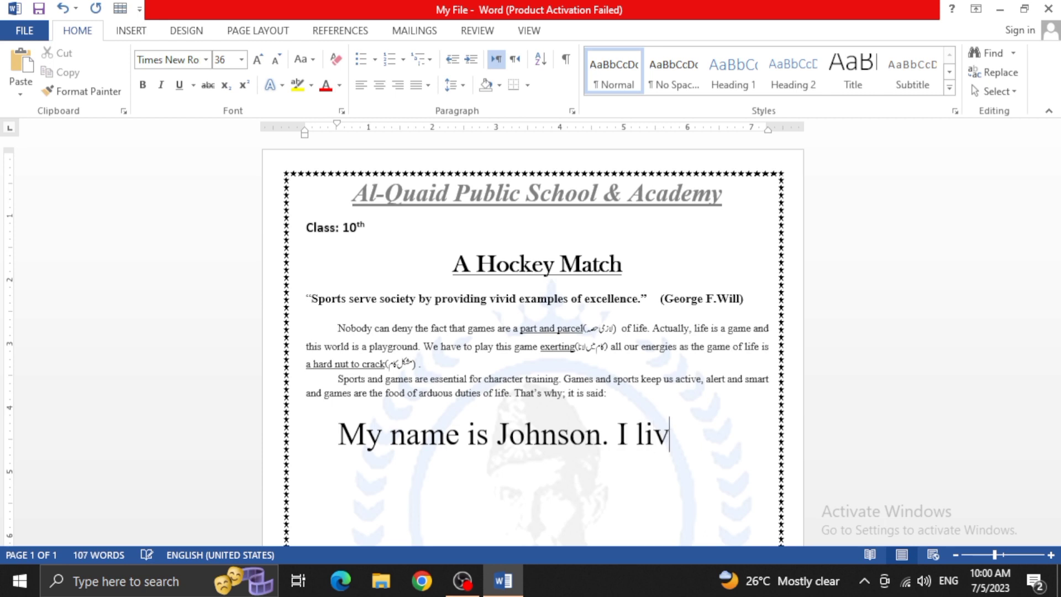
{"action": "type", "text": "e in lahore"}
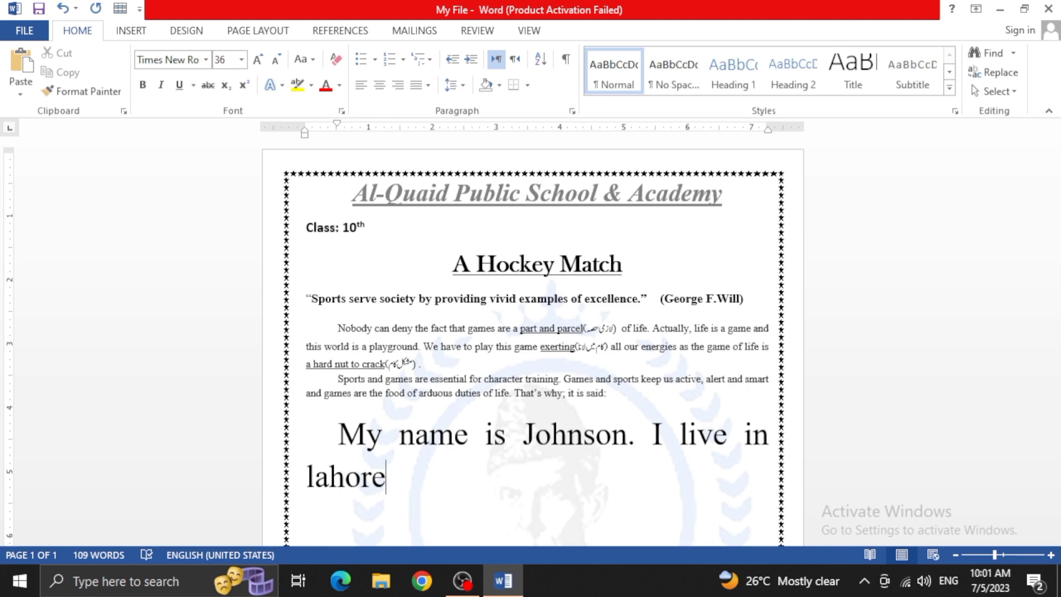
Add the sentence "I live in Lahore." after the sample-name sentence below the last paragraph
{"action": "type", "text": "."}
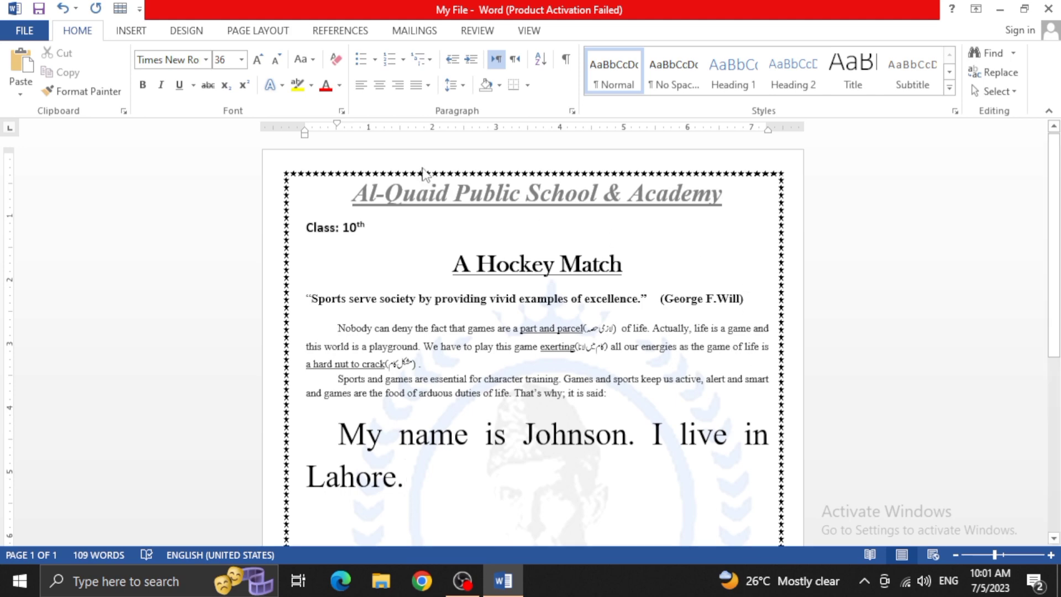
Change both large sample sentences below the last paragraph to lowercase with Change Case
{"action": "left_click", "coordinate": [305, 62]}
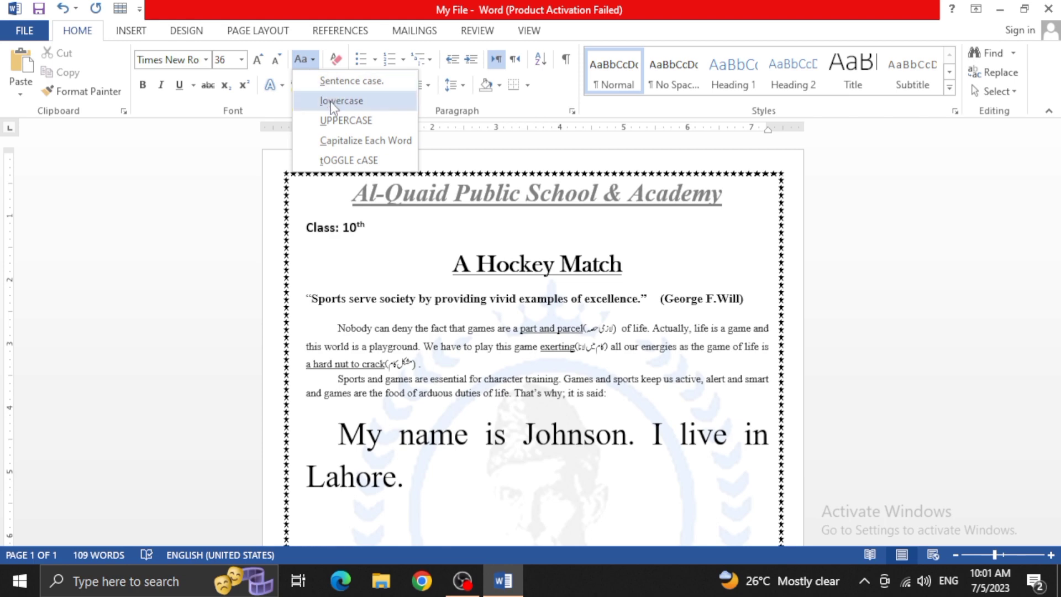
{"action": "left_click", "coordinate": [404, 483]}
{"action": "left_click_drag", "start_coordinate": [404, 484], "coordinate": [340, 446]}
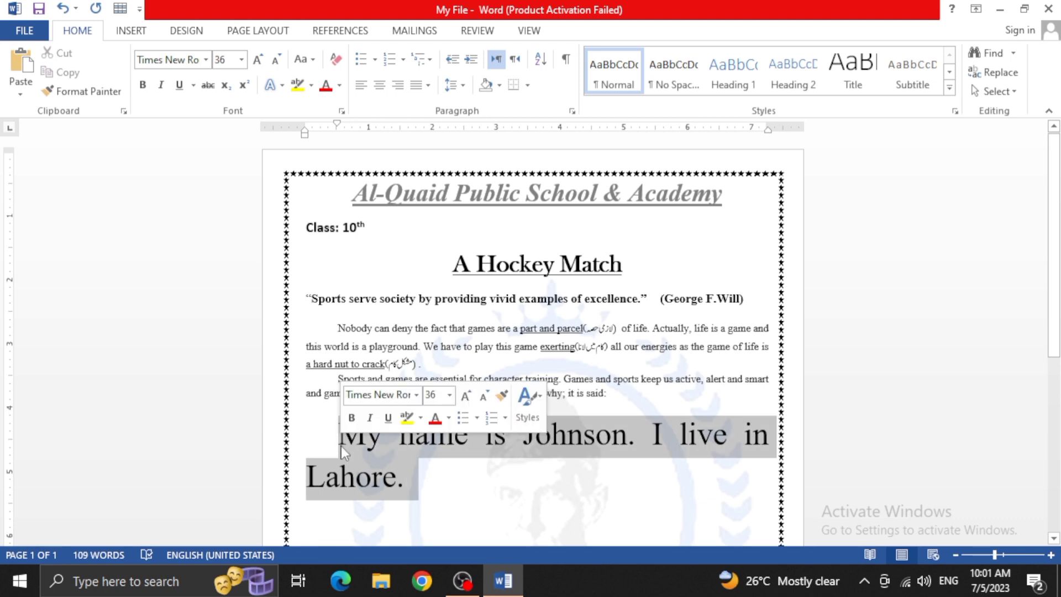
{"action": "left_click", "coordinate": [308, 60]}
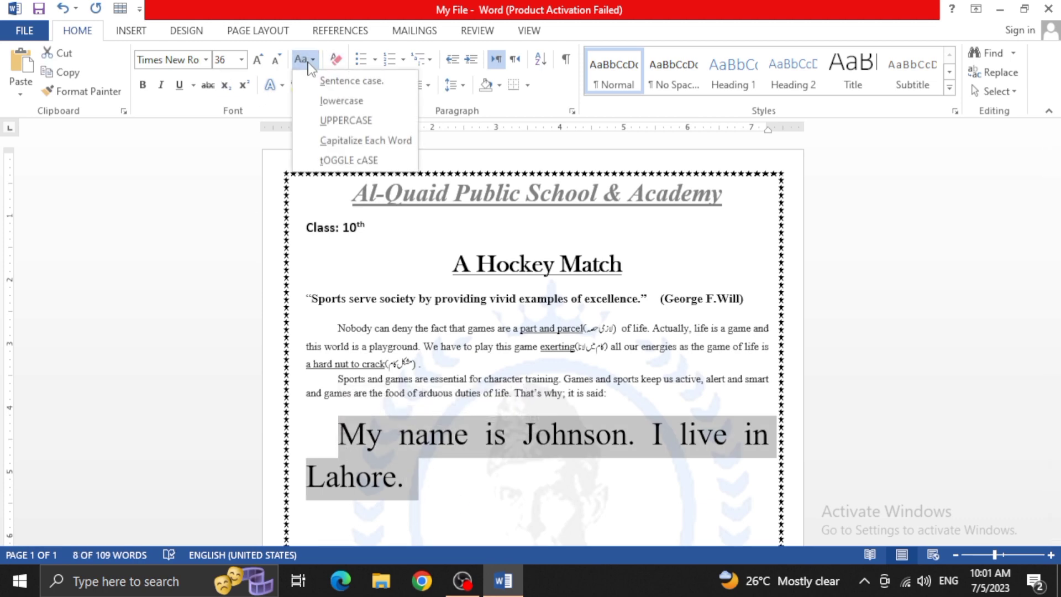
{"action": "left_click", "coordinate": [331, 101]}
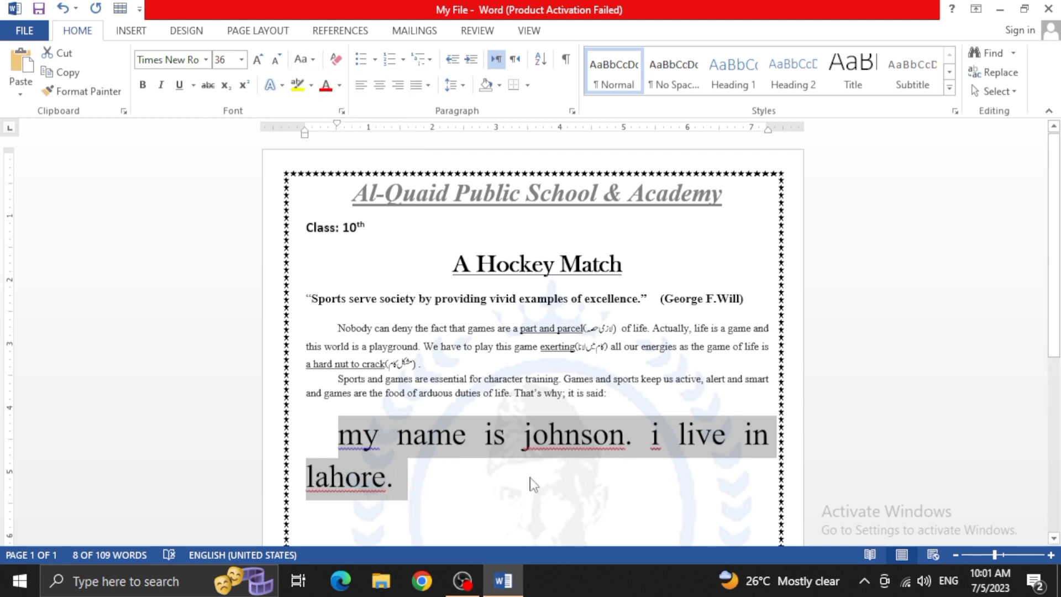
{"action": "left_click", "coordinate": [453, 482]}
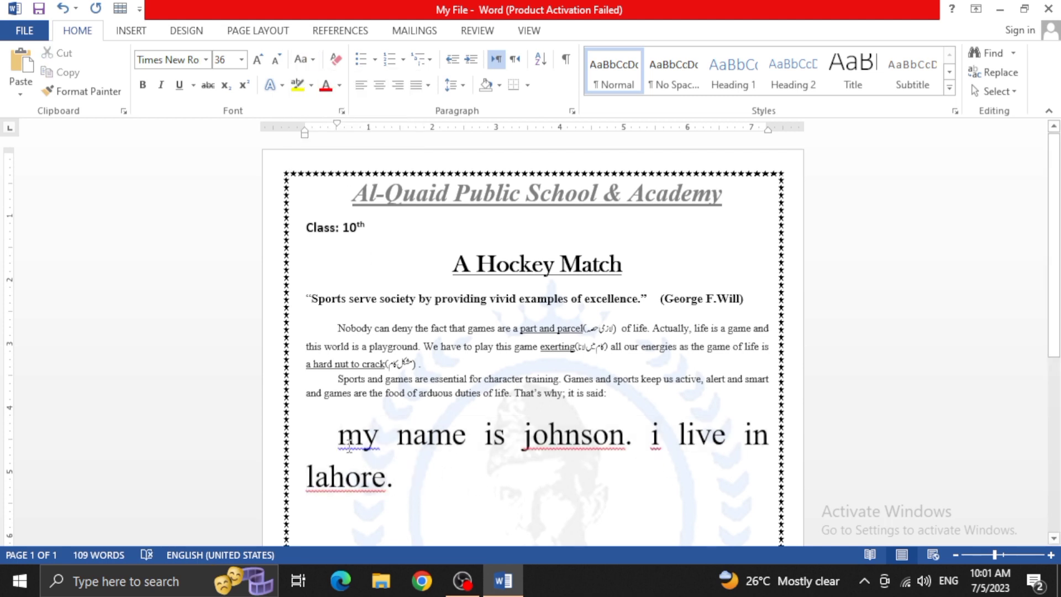
Check the proofing suggestions for the flagged word "my" and the lowercase sample name in the large text
{"action": "left_click", "coordinate": [551, 448]}
{"action": "right_click", "coordinate": [347, 450]}
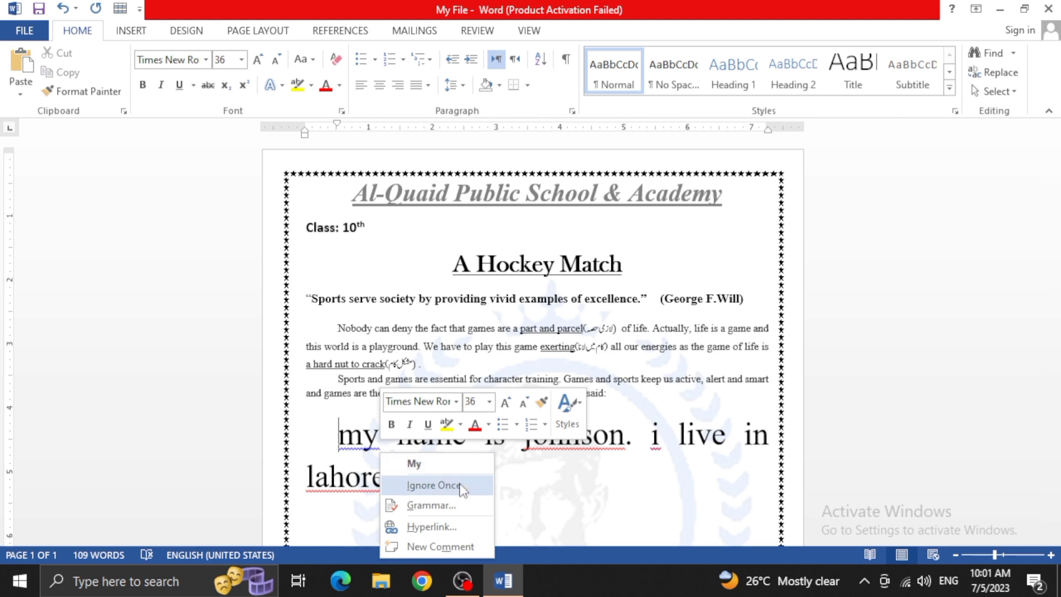
{"action": "left_click", "coordinate": [575, 496]}
{"action": "right_click", "coordinate": [576, 446]}
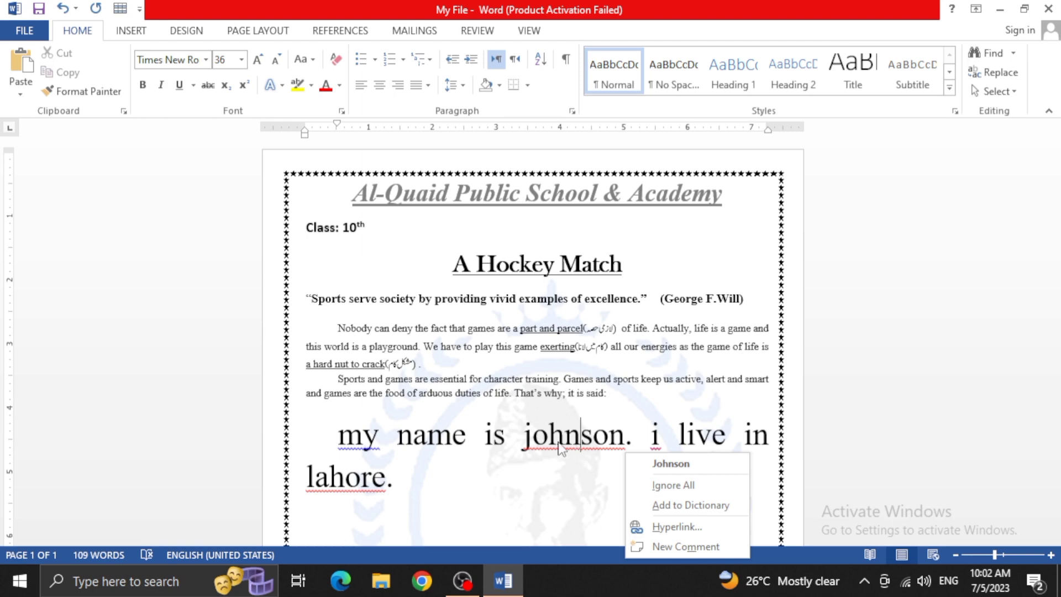
{"action": "left_click", "coordinate": [358, 449]}
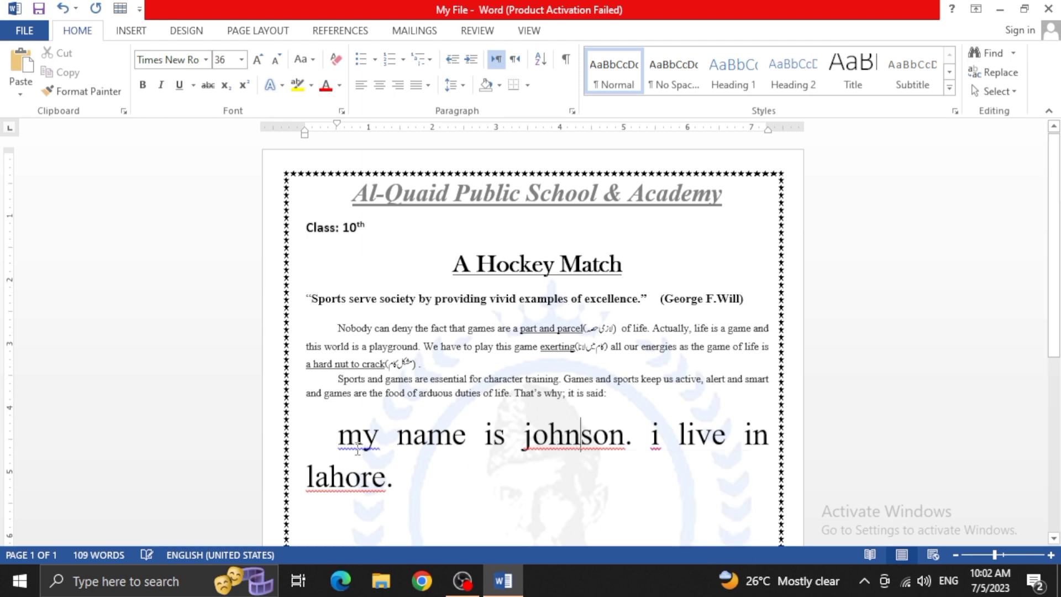
{"action": "left_click", "coordinate": [357, 447]}
{"action": "left_click", "coordinate": [577, 450]}
{"action": "right_click", "coordinate": [624, 451]}
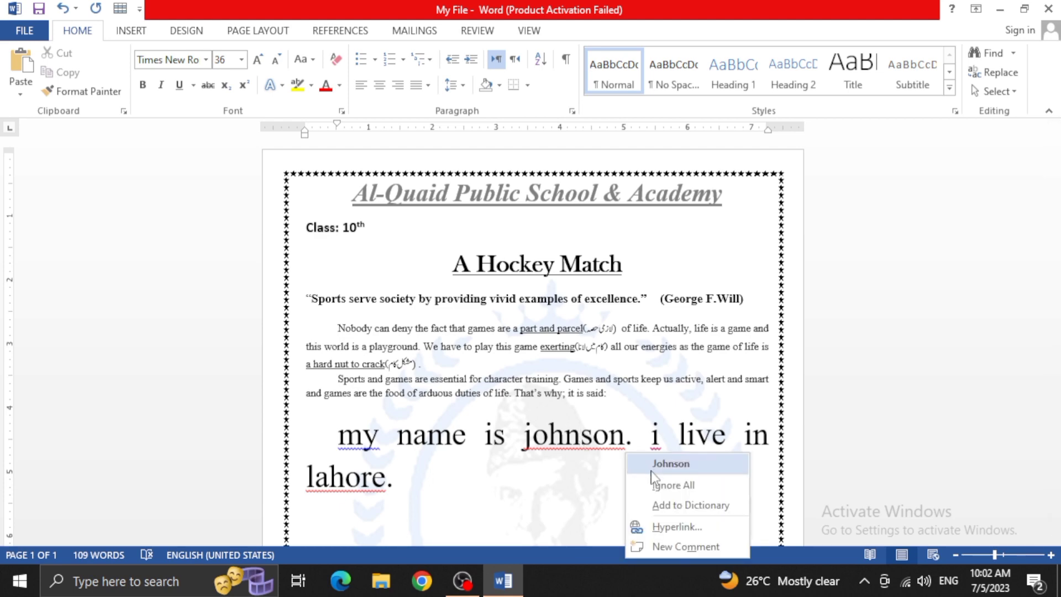
{"action": "left_click", "coordinate": [624, 476]}
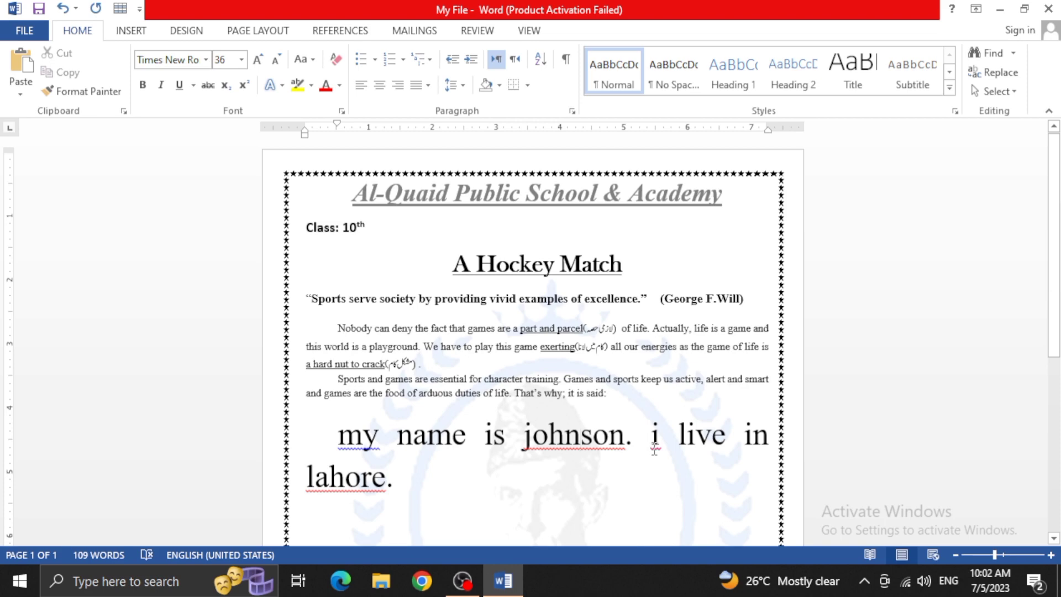
Check the spelling suggestions for the flagged word "lahore" in the large sample text
{"action": "left_click", "coordinate": [330, 479]}
{"action": "right_click", "coordinate": [331, 480]}
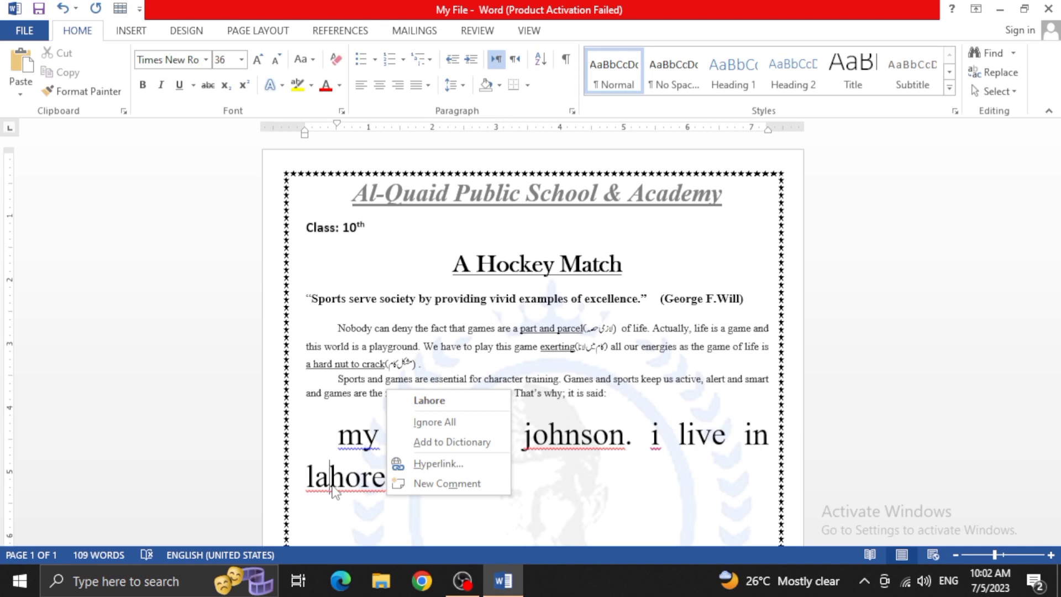
{"action": "left_click", "coordinate": [339, 478]}
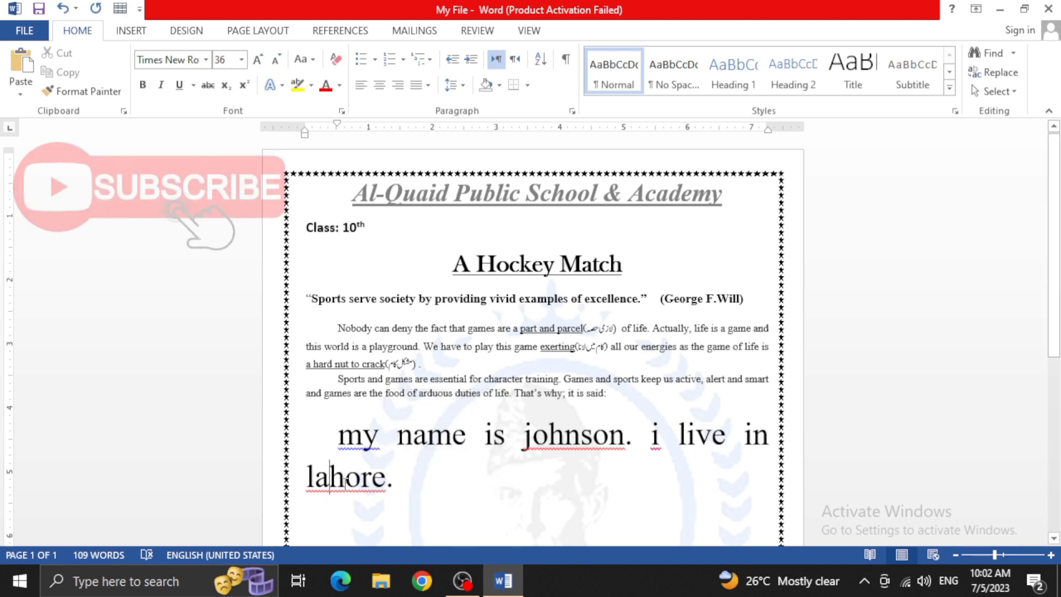
{"action": "right_click", "coordinate": [345, 483]}
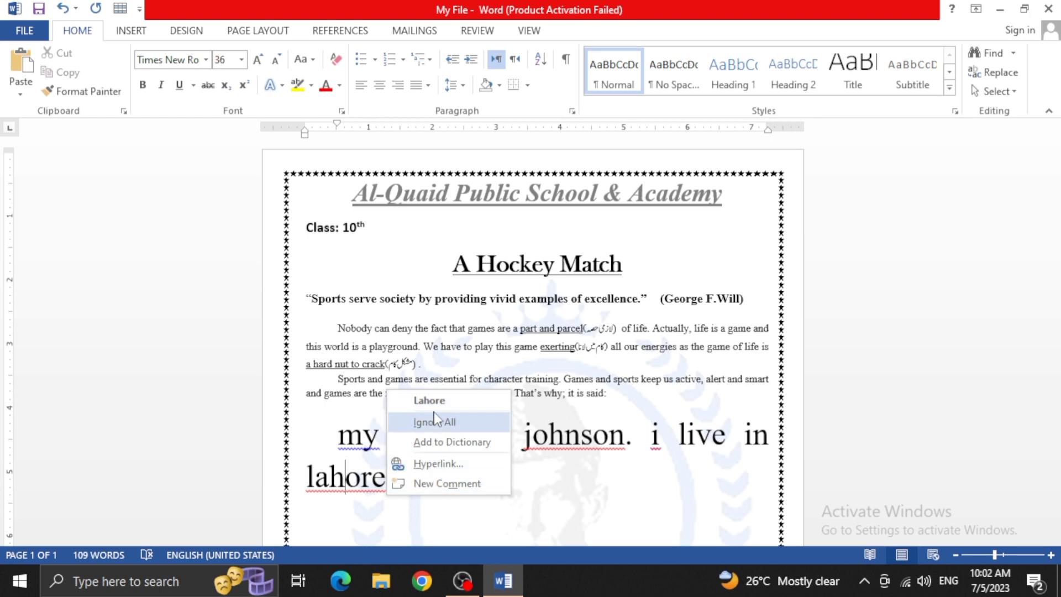
{"action": "left_click", "coordinate": [546, 475]}
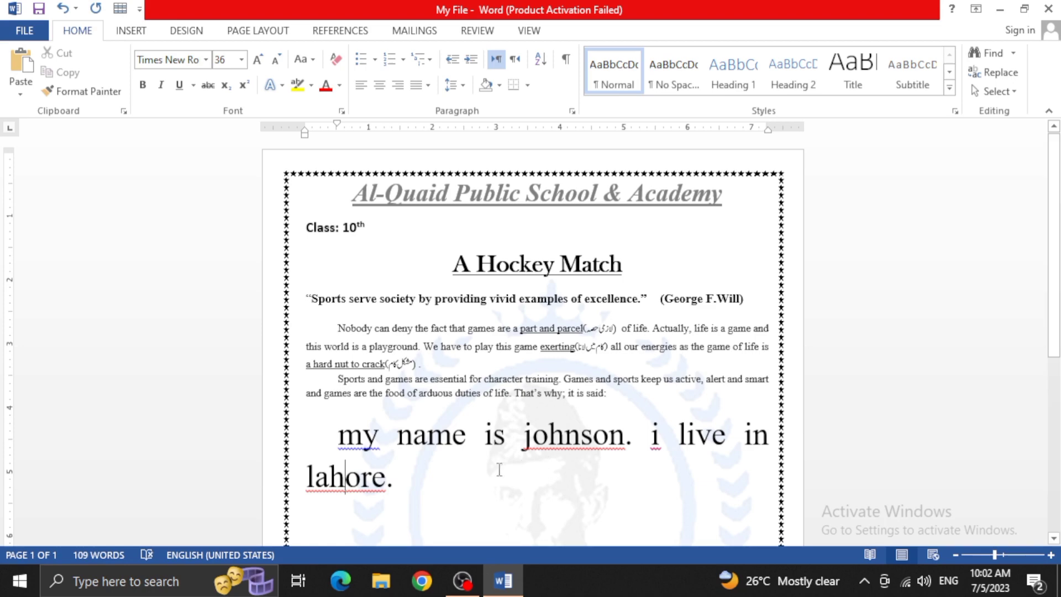
Add a sentence after "lahore." reading "My name is" followed by another sample name
{"action": "left_click", "coordinate": [439, 470]}
{"action": "type", "text": "m"}
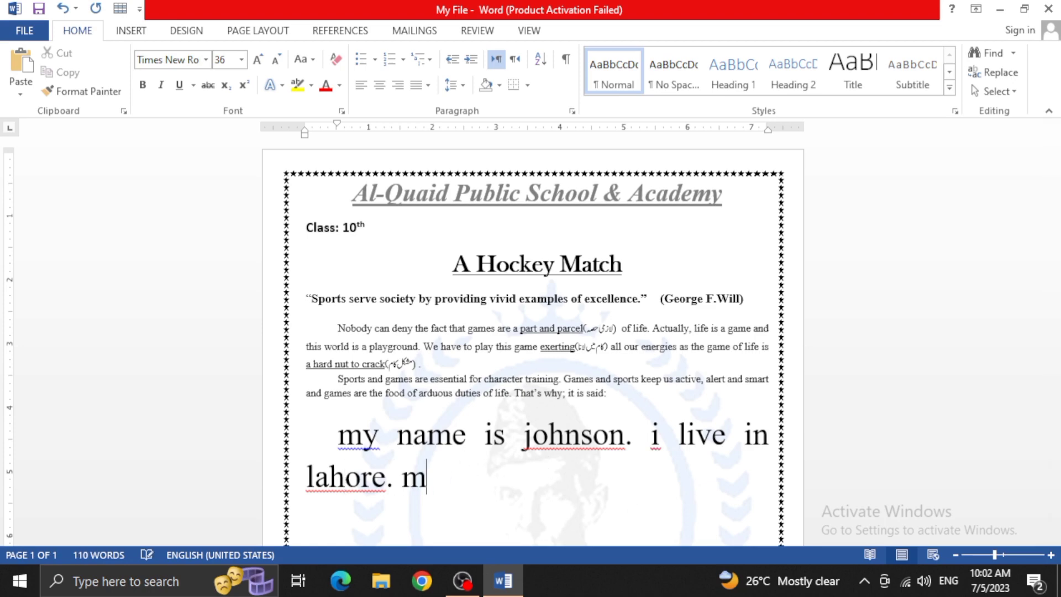
{"action": "type", "text": "y name s"}
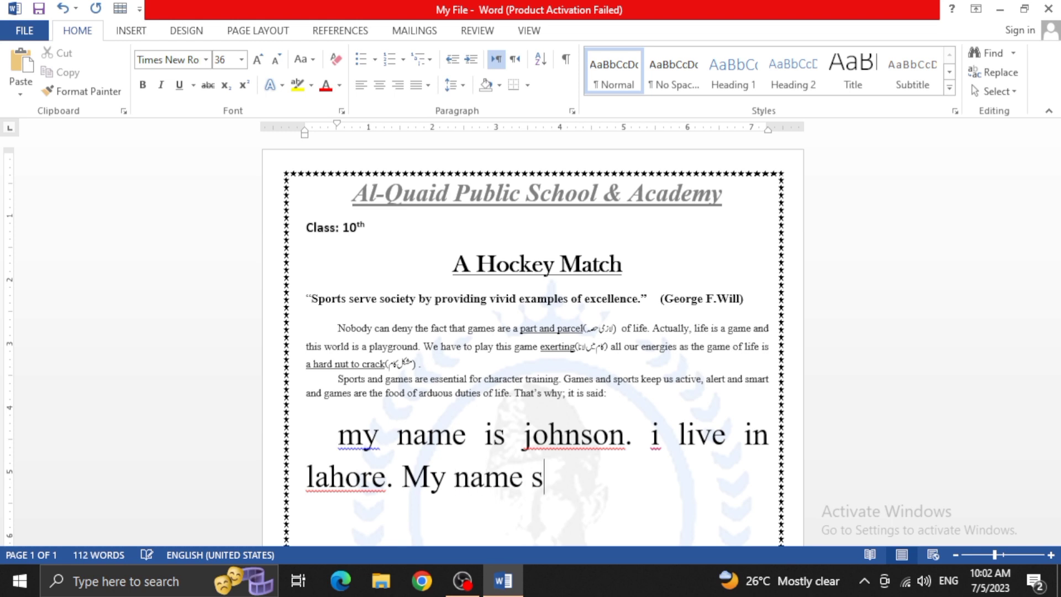
{"action": "key", "text": "BackSpace"}
{"action": "type", "text": "iis"}
{"action": "key", "text": "BackSpace"}
{"action": "key", "text": "BackSpace"}
{"action": "type", "text": "s waqas"}
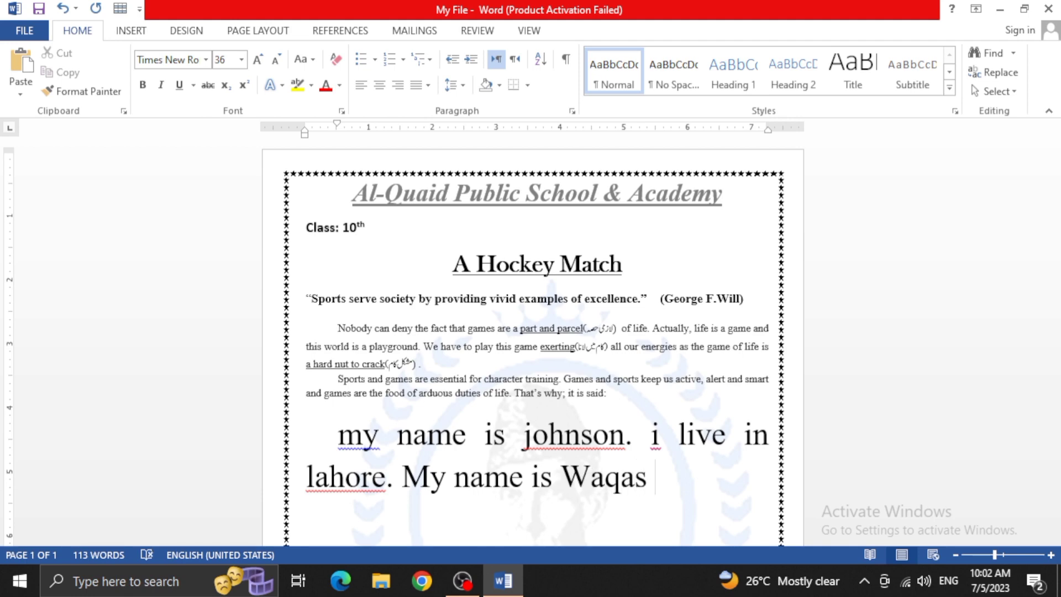
Replace the name in the newly added sentence with a different lowercase sample name, and end it with a period
{"action": "key", "text": "BackSpace"}
{"action": "type", "text": "."}
{"action": "key", "text": "BackSpace"}
{"action": "key", "text": "BackSpace"}
{"action": "key", "text": "BackSpace"}
{"action": "key", "text": "BackSpace"}
{"action": "key", "text": "BackSpace"}
{"action": "key", "text": "BackSpace"}
{"action": "key", "text": "BackSpace"}
{"action": "key", "text": "BackSpace"}
{"action": "key", "text": "BackSpace"}
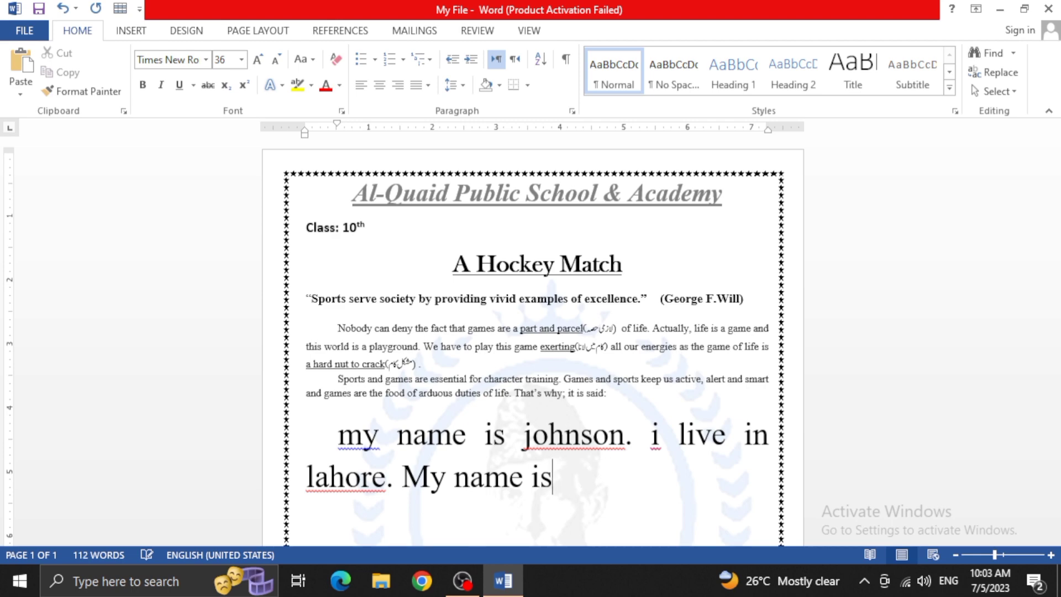
{"action": "type", "text": "is moin."}
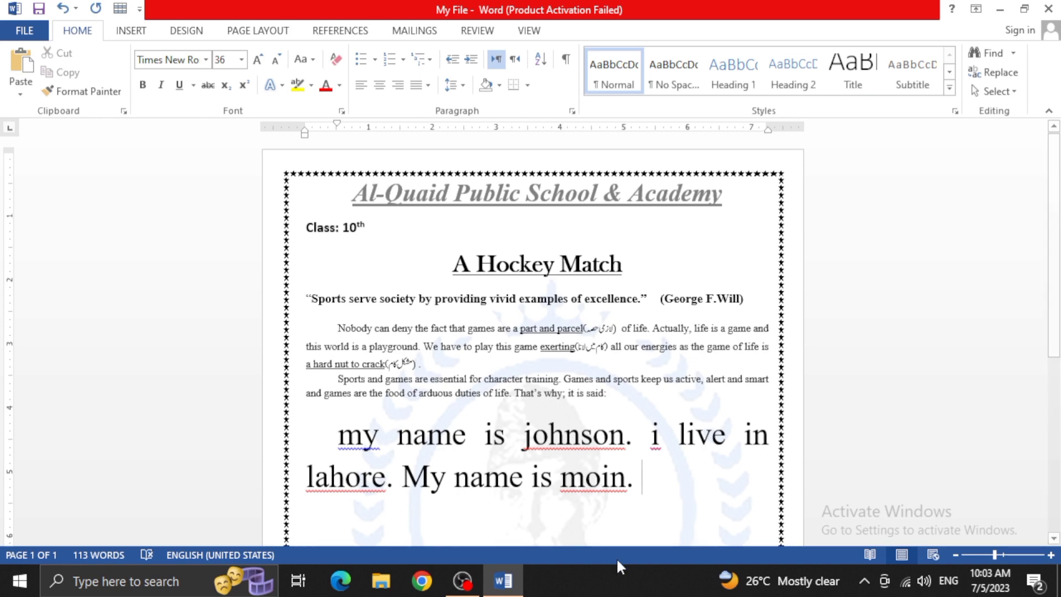
Check the spelling suggestions for the flagged lowercase name in the last sentence
{"action": "left_click", "coordinate": [586, 479]}
{"action": "right_click", "coordinate": [587, 485]}
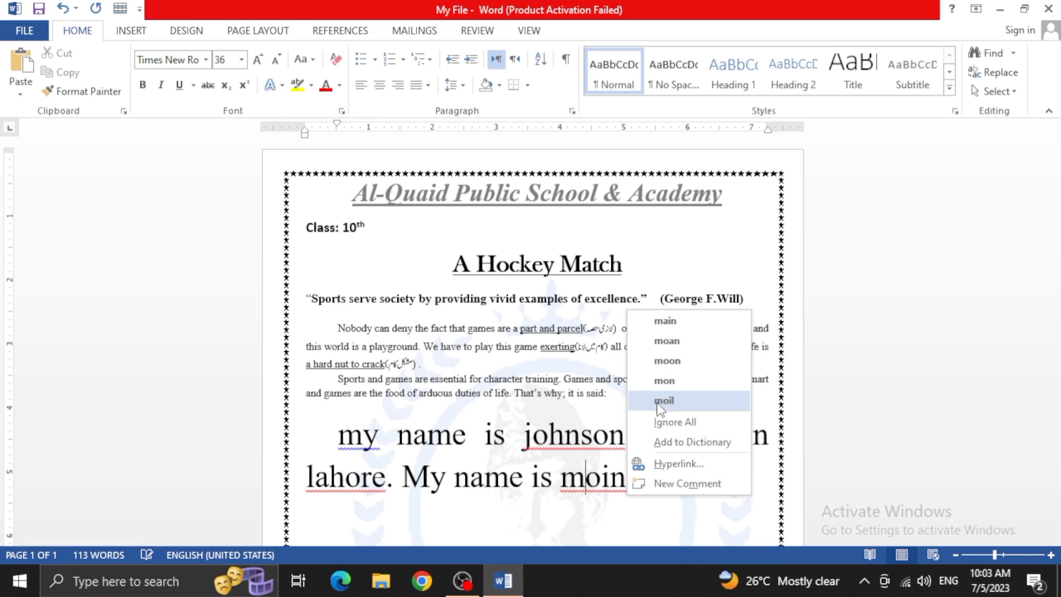
{"action": "left_click", "coordinate": [597, 489]}
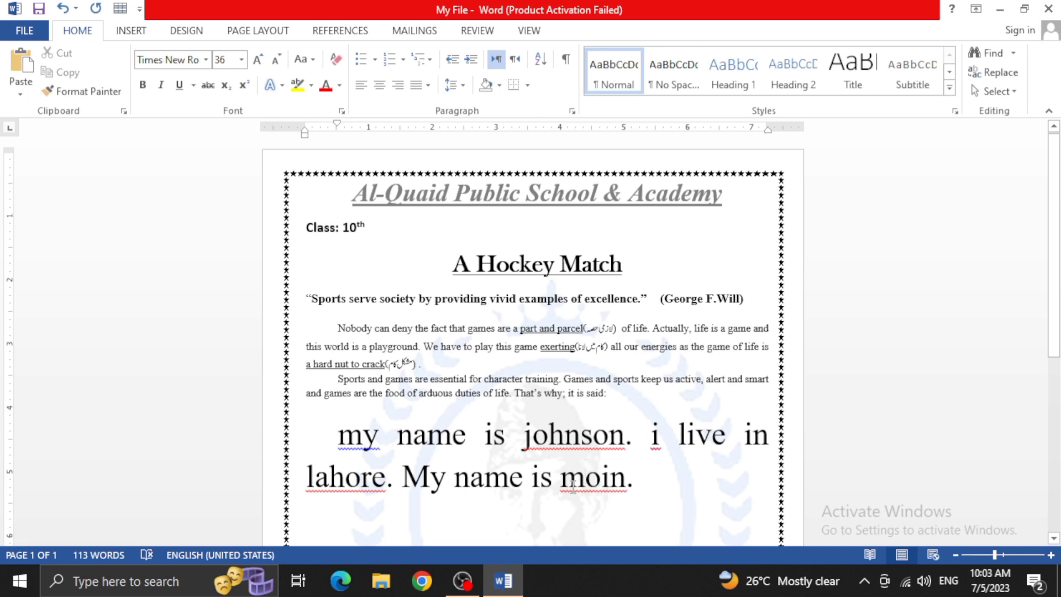
Capitalize the first letter of the name in the last sentence, and add the name to the dictionary
{"action": "key", "text": "BackSpace"}
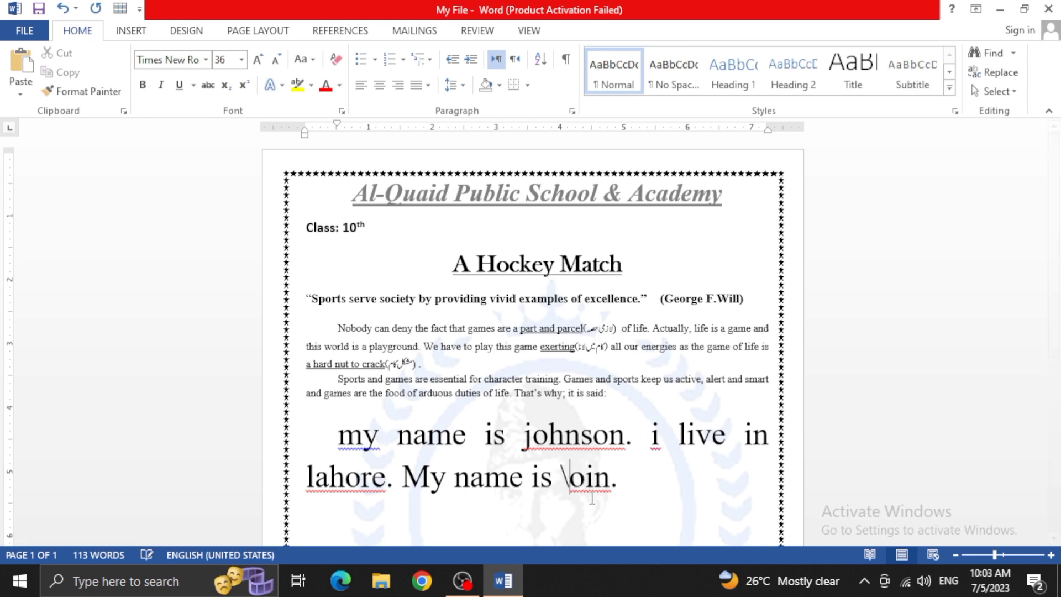
{"action": "type", "text": "M"}
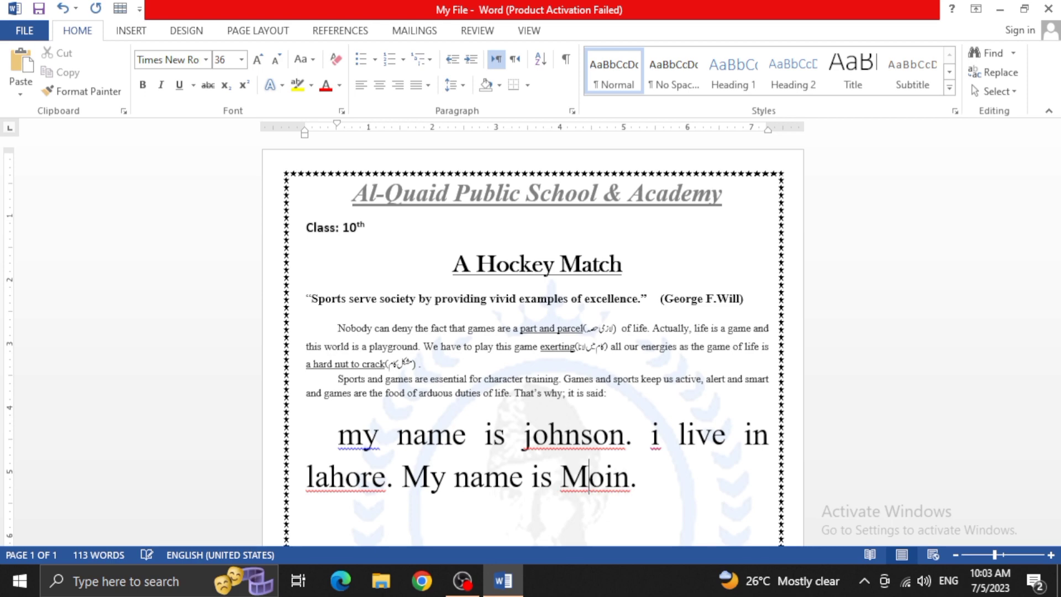
{"action": "right_click", "coordinate": [587, 489]}
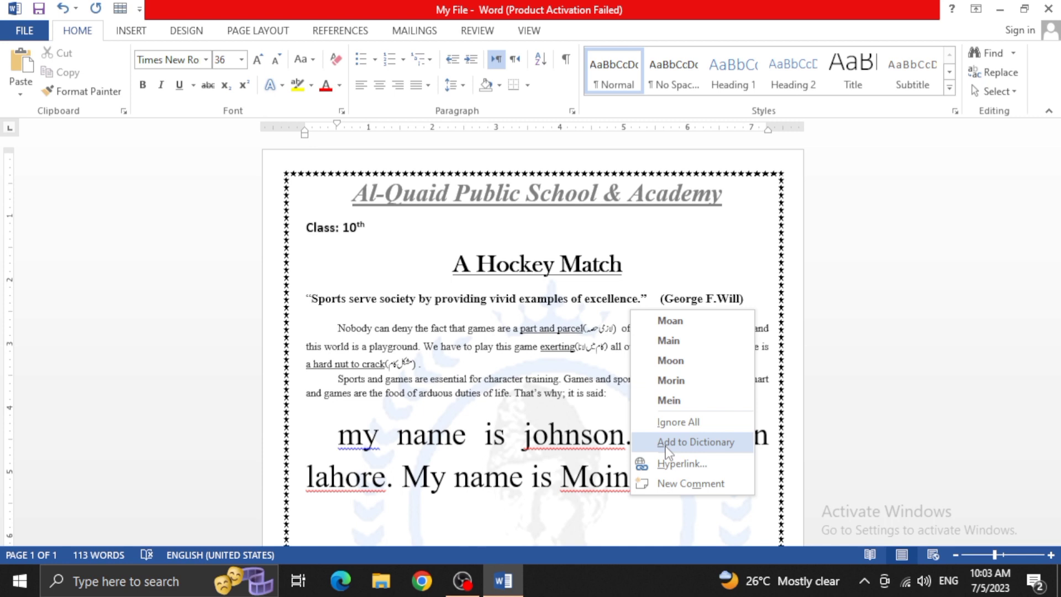
{"action": "left_click", "coordinate": [706, 445]}
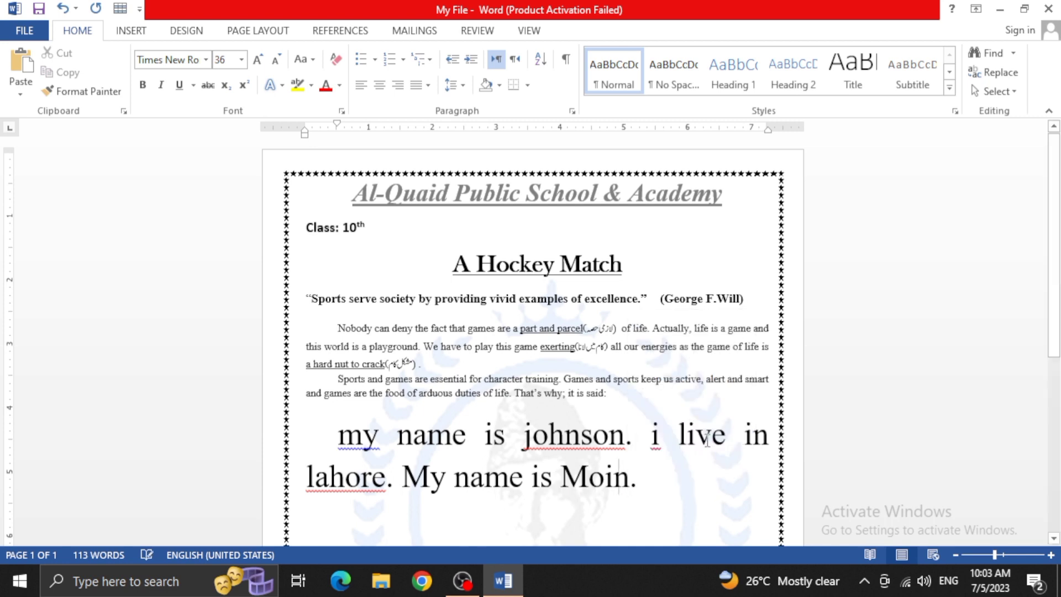
Try entering the newly added dictionary name again in lowercase after the last sentence, and erase it
{"action": "left_click", "coordinate": [651, 483]}
{"action": "type", "text": "moin"}
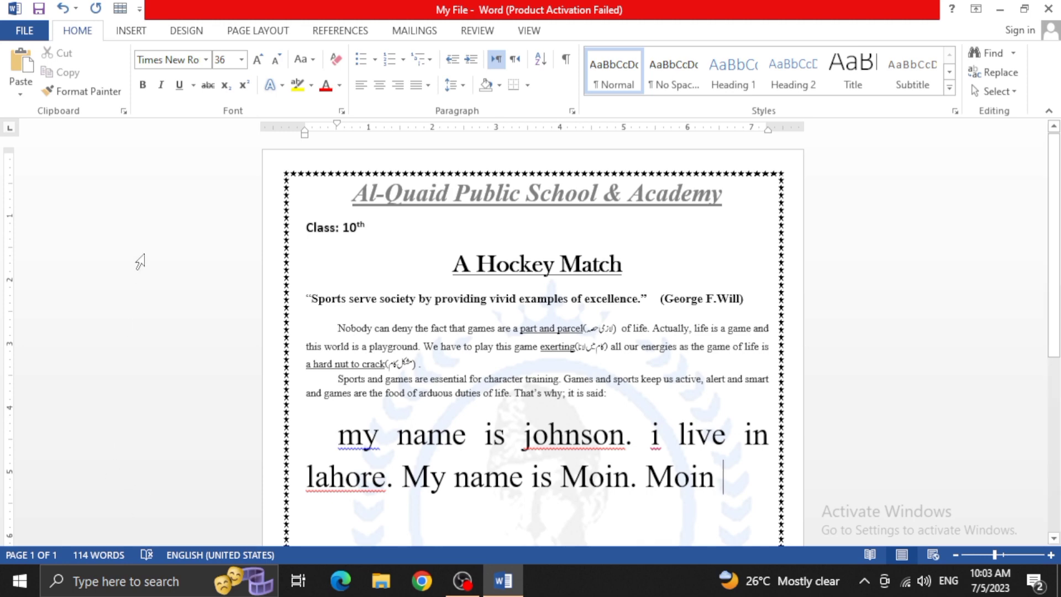
{"action": "left_click", "coordinate": [304, 59]}
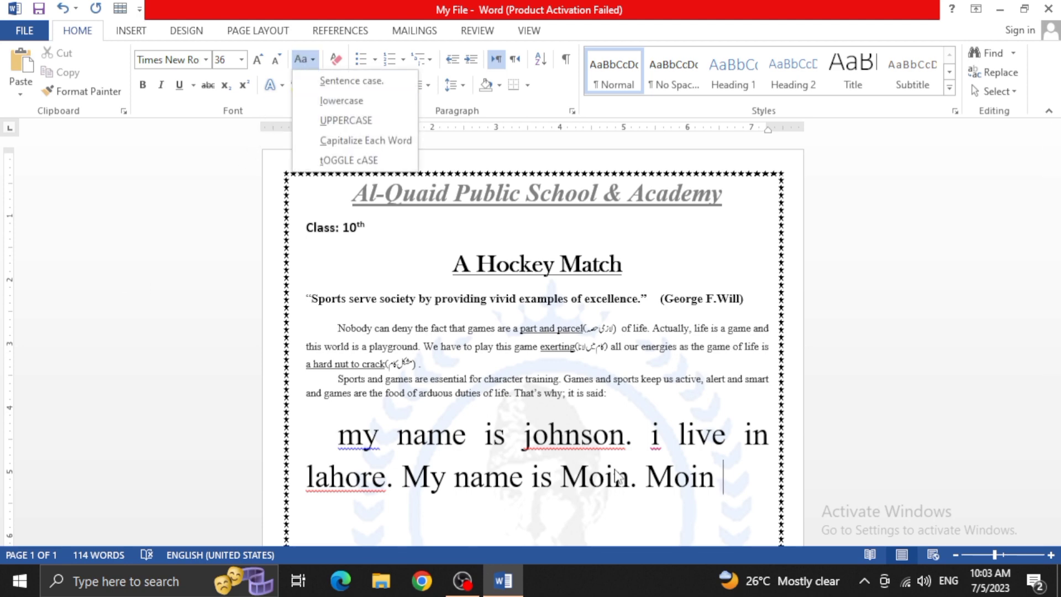
{"action": "left_click", "coordinate": [729, 478]}
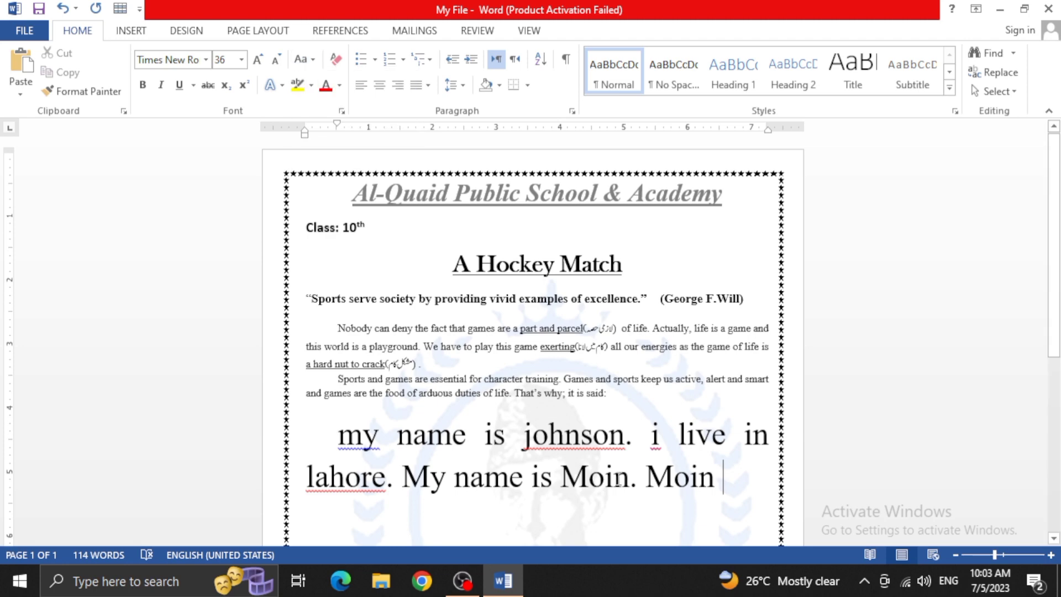
{"action": "key", "text": "BackSpace"}
{"action": "key", "text": "BackSpace"}
{"action": "key", "text": "BackSpace"}
{"action": "key", "text": "BackSpace"}
{"action": "key", "text": "BackSpace"}
{"action": "key", "text": "BackSpace"}
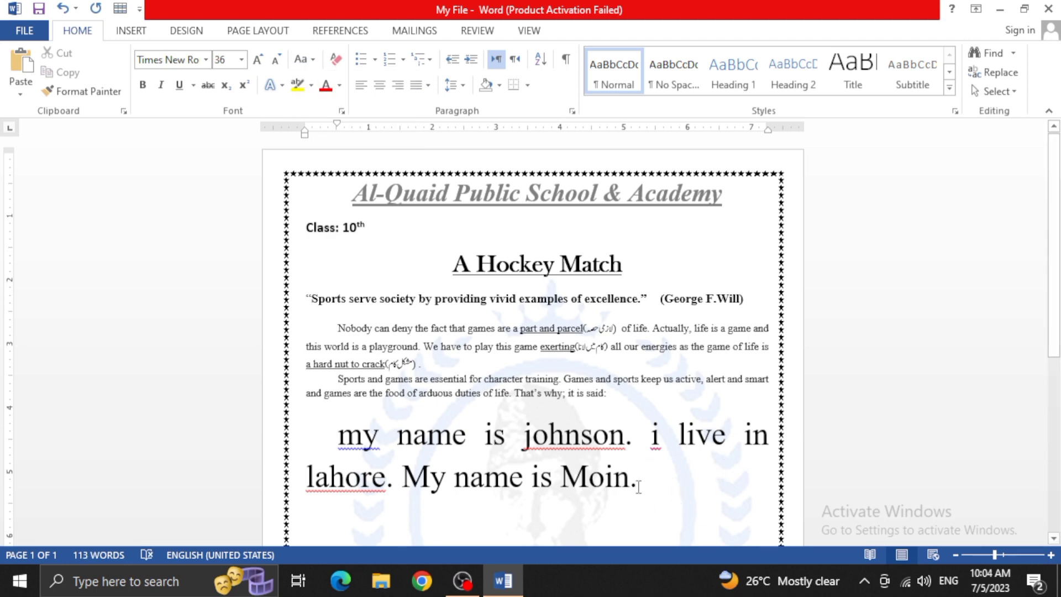
Change all three large sample sentences below the last paragraph to UPPERCASE with Change Case
{"action": "left_click_drag", "start_coordinate": [639, 478], "coordinate": [328, 445]}
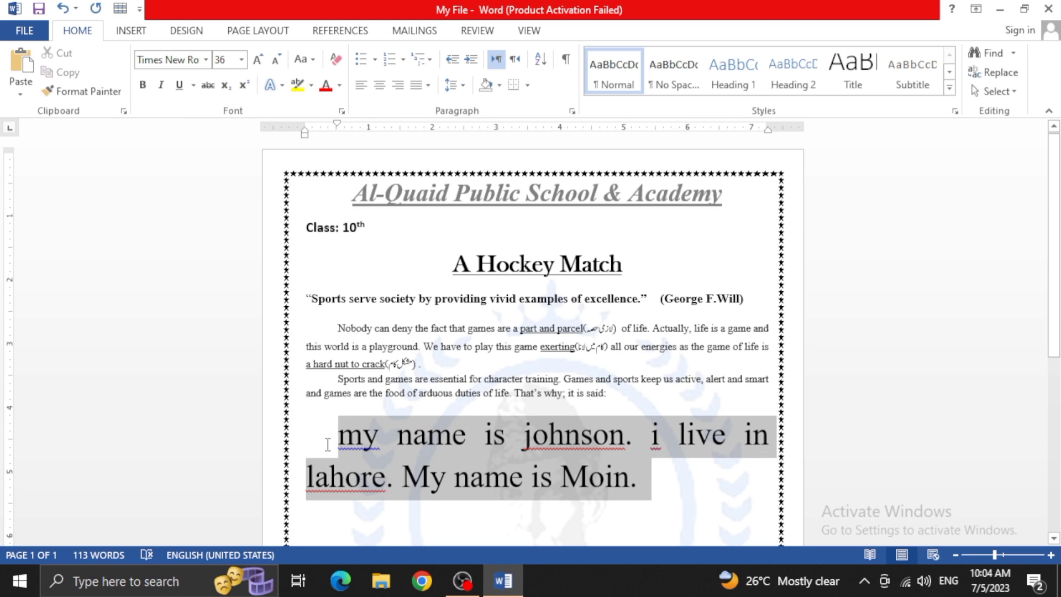
{"action": "left_click", "coordinate": [302, 59]}
{"action": "left_click", "coordinate": [321, 120]}
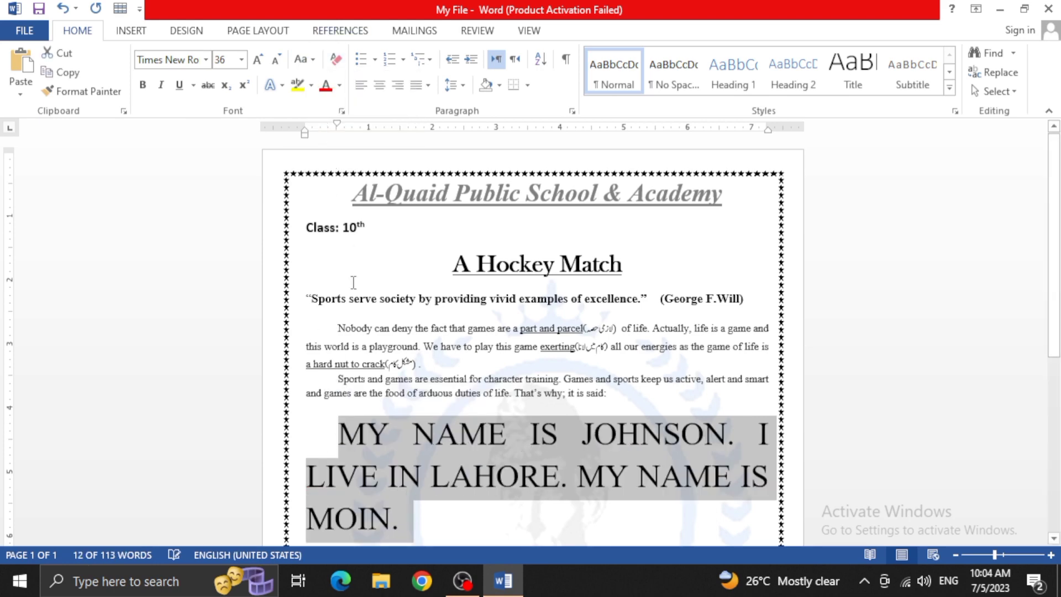
Try the Capitalize Each Word and tOGGLE cASE options of Change Case on the three selected sample sentences
{"action": "scroll", "coordinate": [533, 521], "scroll_direction": "down", "scroll_amount": 3}
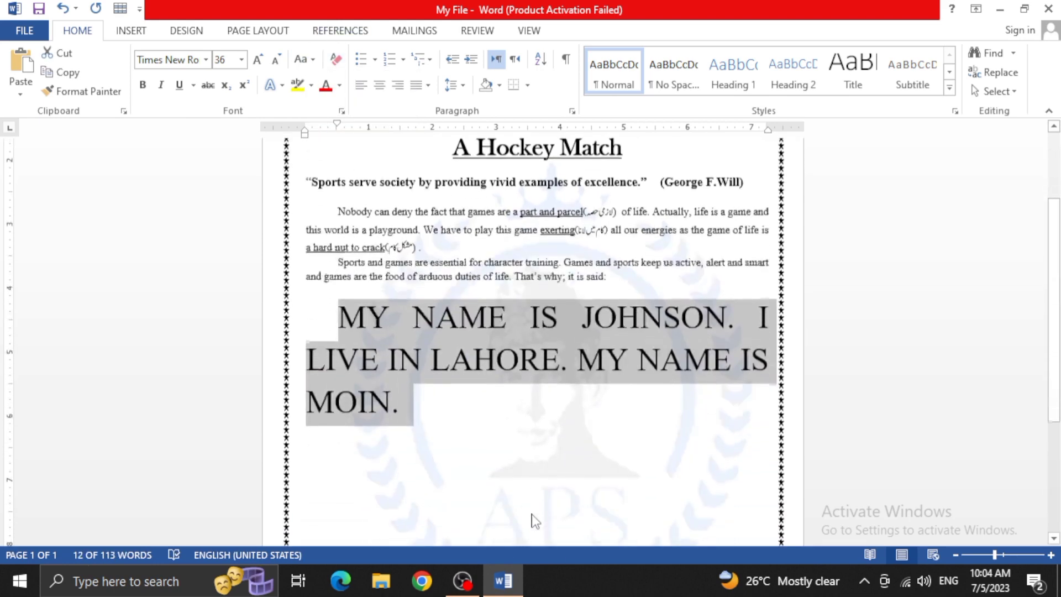
{"action": "left_click", "coordinate": [305, 60]}
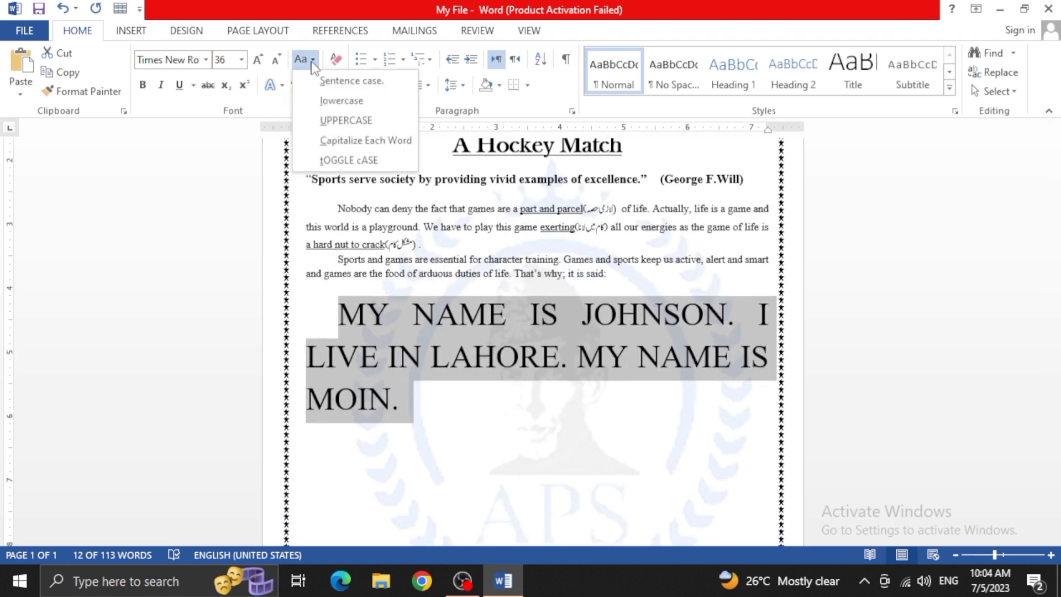
{"action": "left_click", "coordinate": [324, 142]}
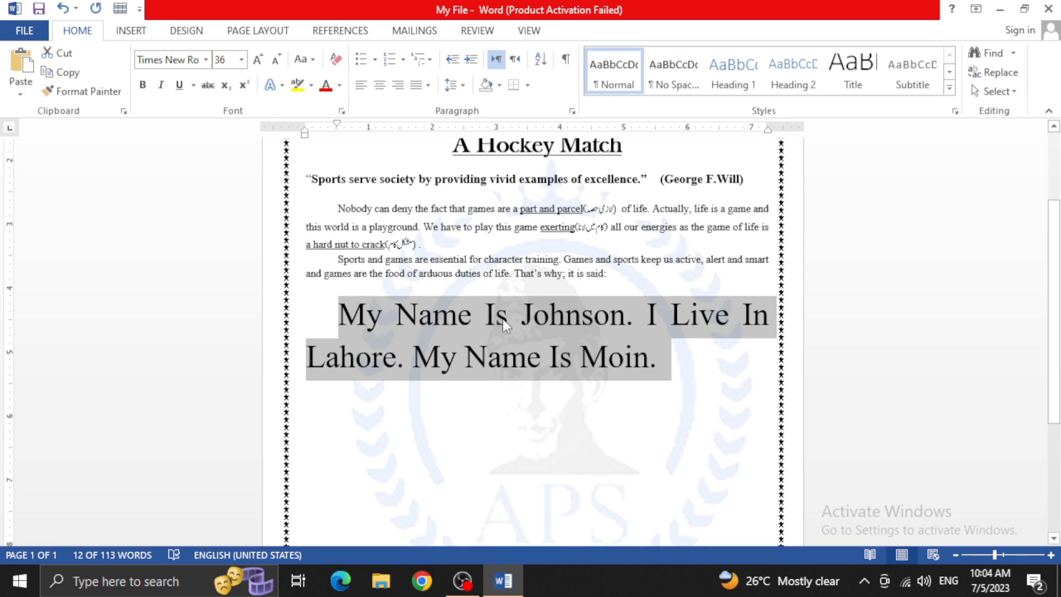
{"action": "left_click", "coordinate": [312, 60]}
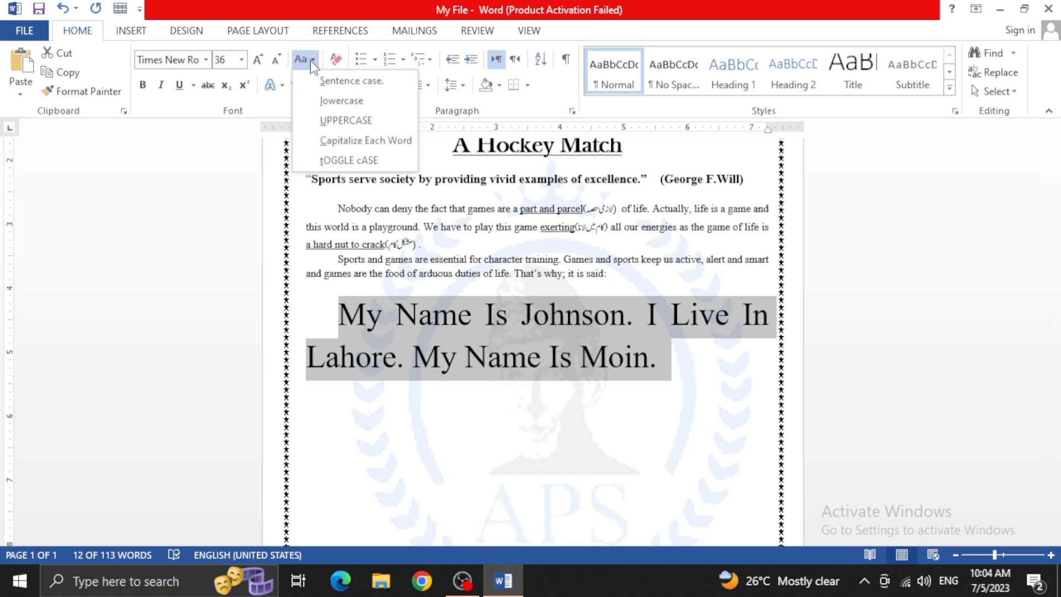
{"action": "left_click", "coordinate": [330, 160]}
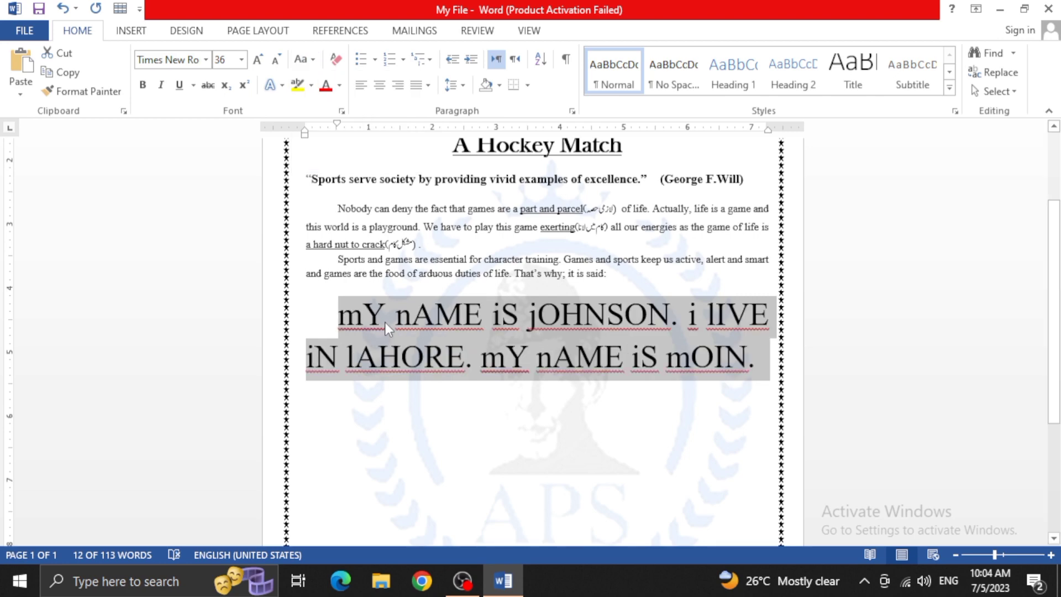
Change the three selected sample sentences to Sentence case with Change Case
{"action": "left_click", "coordinate": [304, 59]}
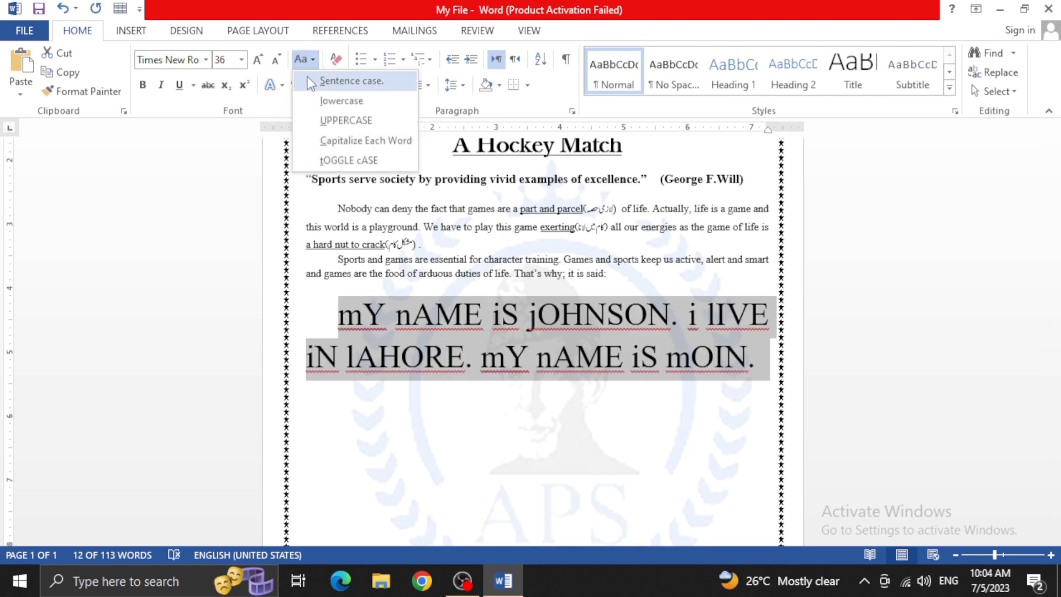
{"action": "left_click", "coordinate": [311, 81]}
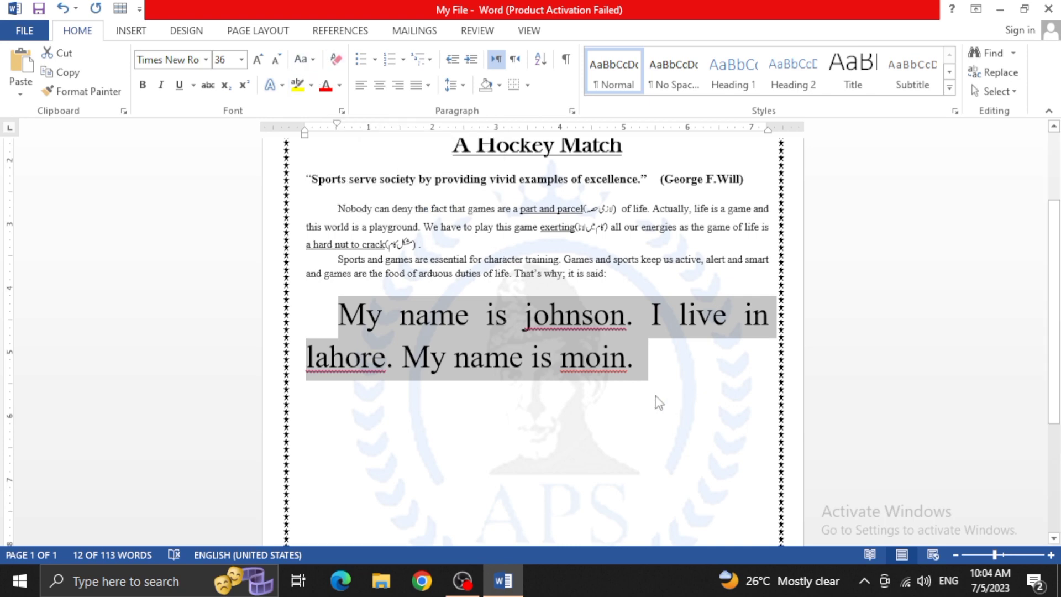
Try bold, italic and underline together on the three sample sentences, and remove all three formats again
{"action": "scroll", "coordinate": [594, 370], "scroll_direction": "up", "scroll_amount": 3}
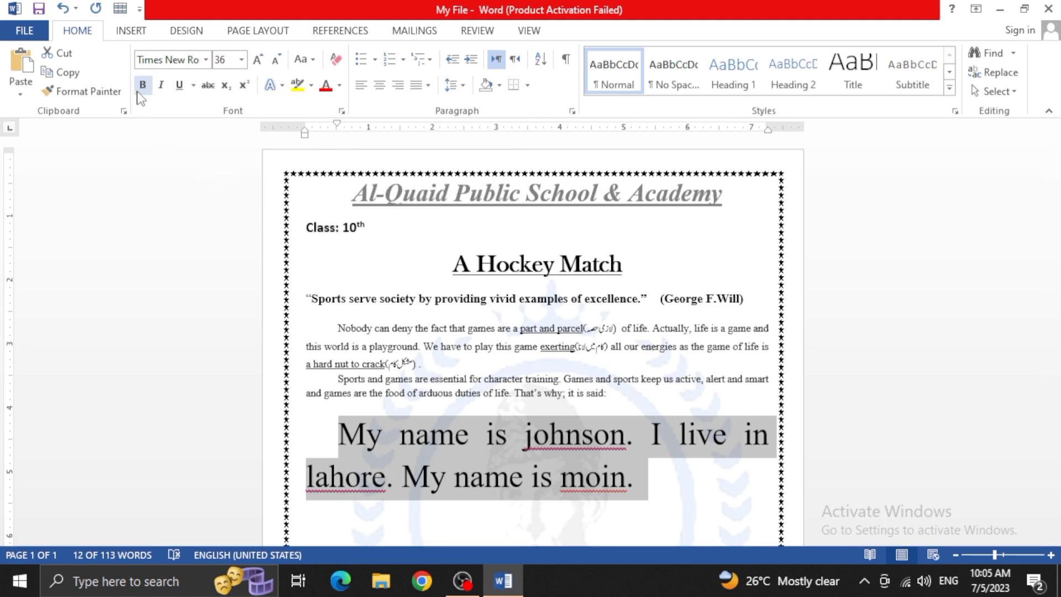
{"action": "scroll", "coordinate": [430, 429], "scroll_direction": "down", "scroll_amount": 3}
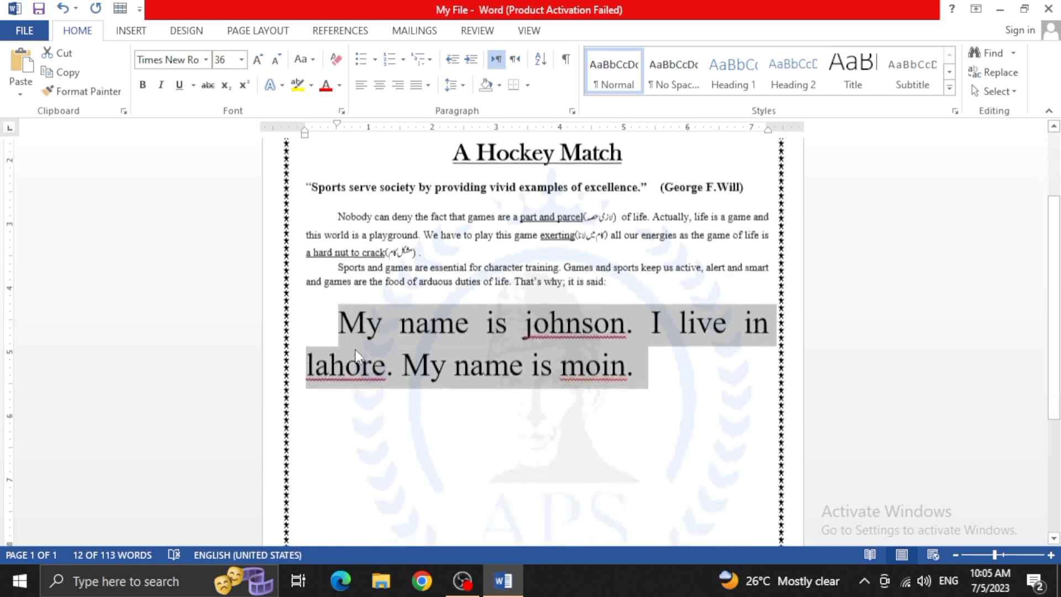
{"action": "left_click", "coordinate": [144, 86]}
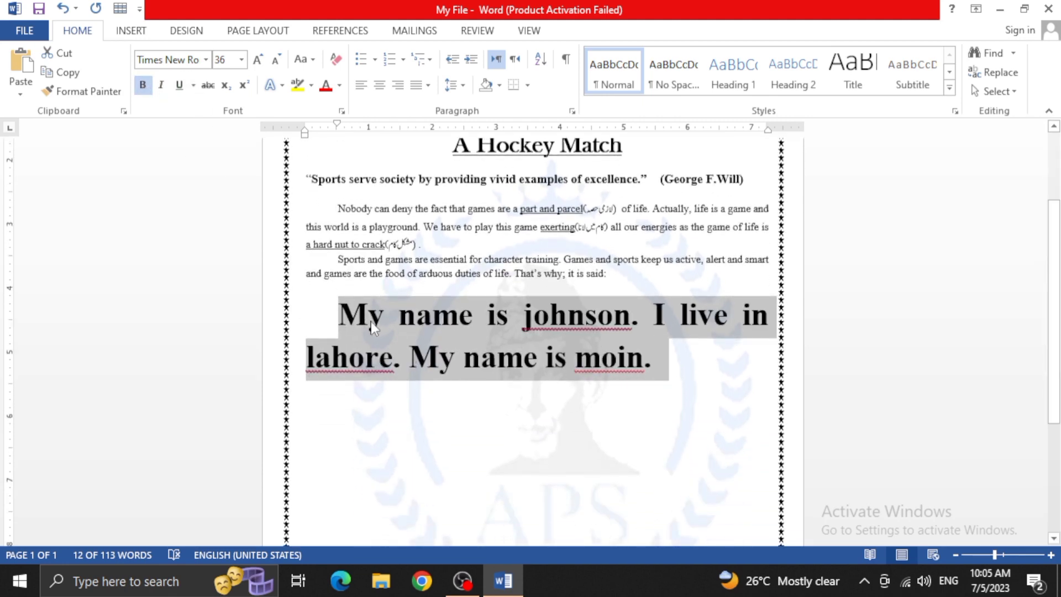
{"action": "left_click", "coordinate": [160, 87]}
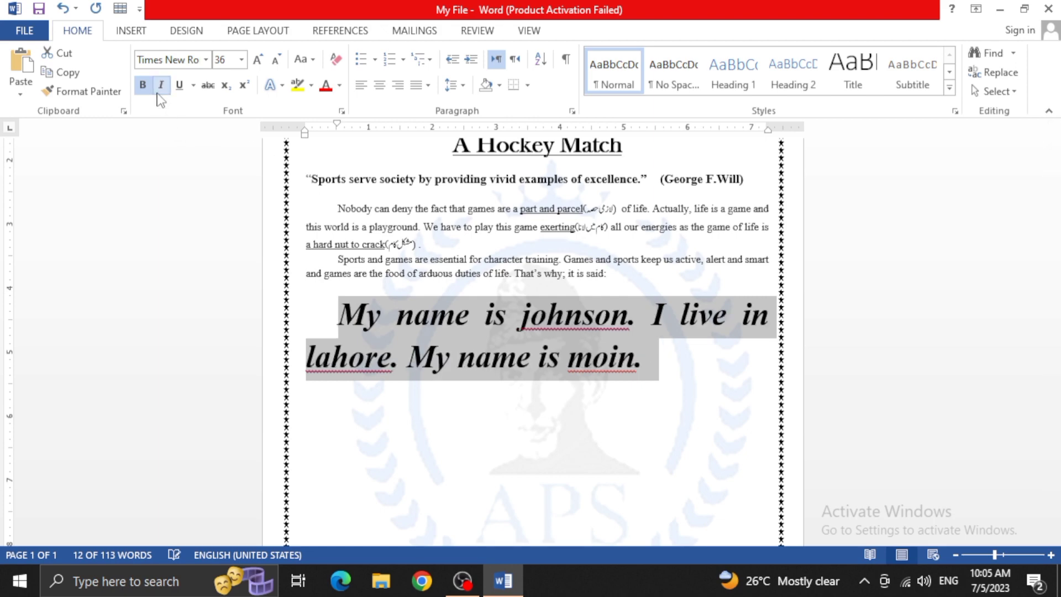
{"action": "left_click", "coordinate": [179, 86]}
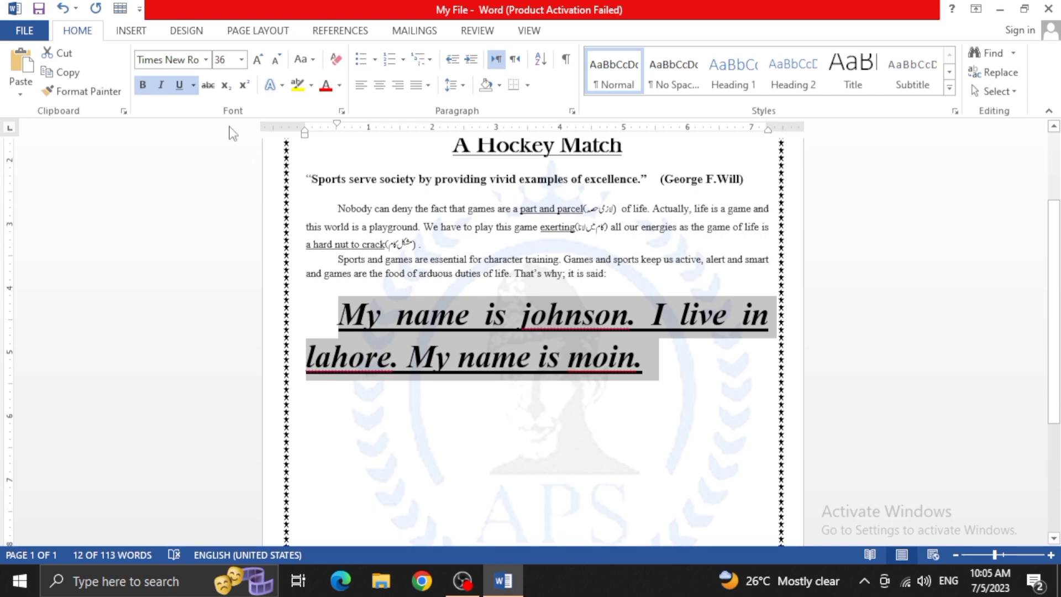
{"action": "left_click", "coordinate": [143, 85]}
{"action": "left_click", "coordinate": [161, 85]}
{"action": "left_click", "coordinate": [179, 85]}
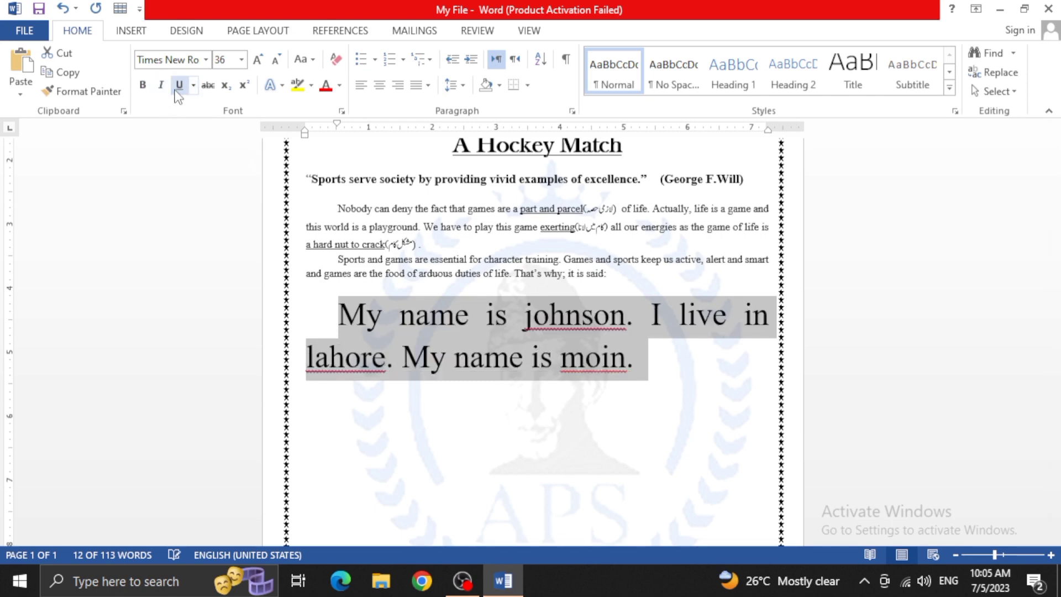
Try Strikethrough on the three sample sentences, remove it again, and deselect the text
{"action": "left_click", "coordinate": [213, 95]}
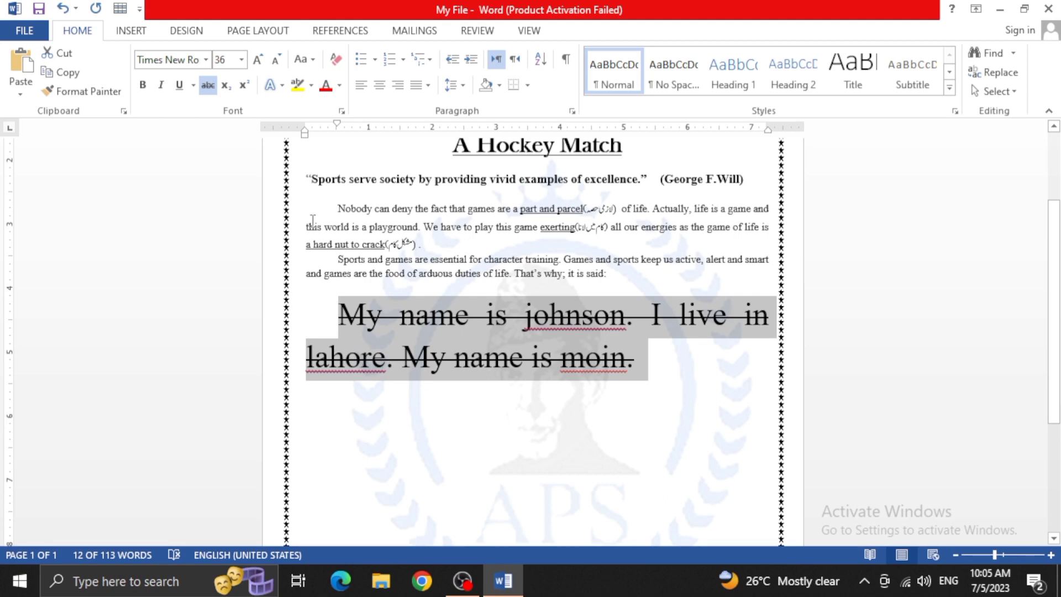
{"action": "left_click", "coordinate": [207, 86]}
{"action": "left_click", "coordinate": [400, 315]}
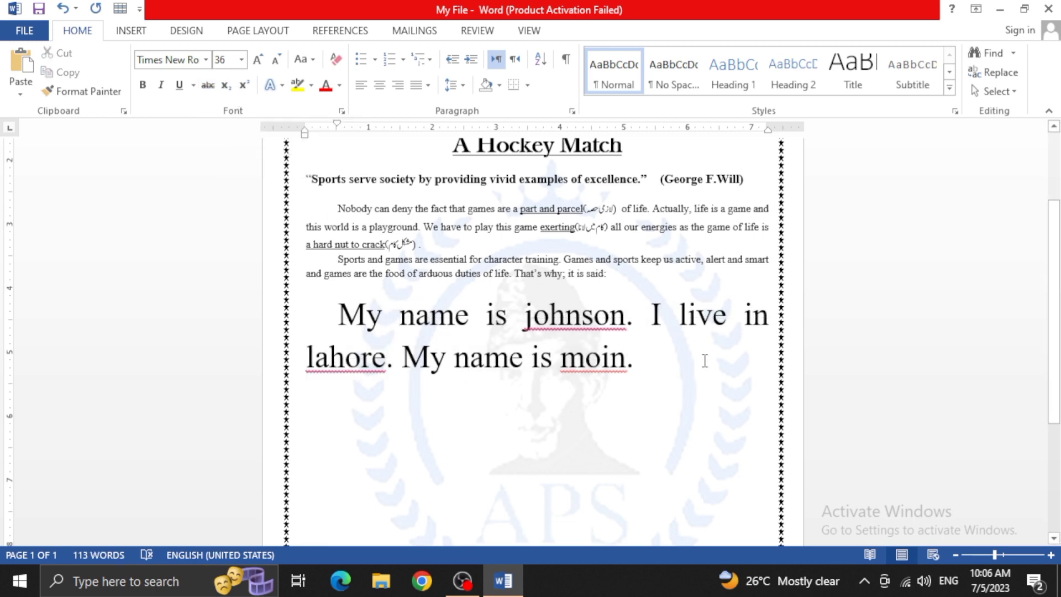
Write 10 with a subscript 2 on a new line below the sample sentences, and turn Subscript off
{"action": "left_click", "coordinate": [661, 367]}
{"action": "key", "text": "Return"}
{"action": "scroll", "coordinate": [356, 284], "scroll_direction": "up", "scroll_amount": 3}
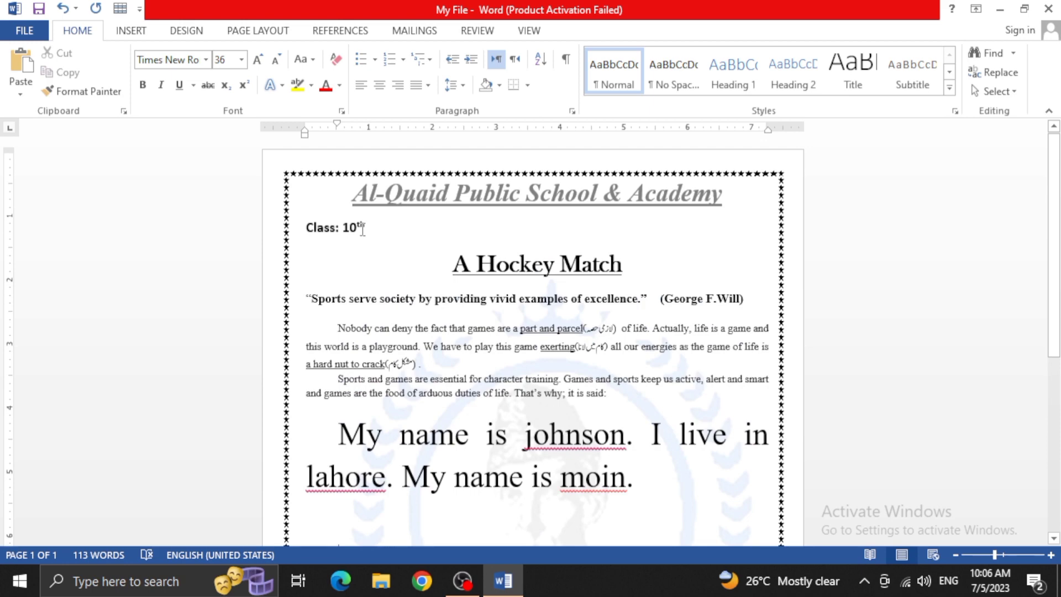
{"action": "scroll", "coordinate": [510, 511], "scroll_direction": "down", "scroll_amount": 7}
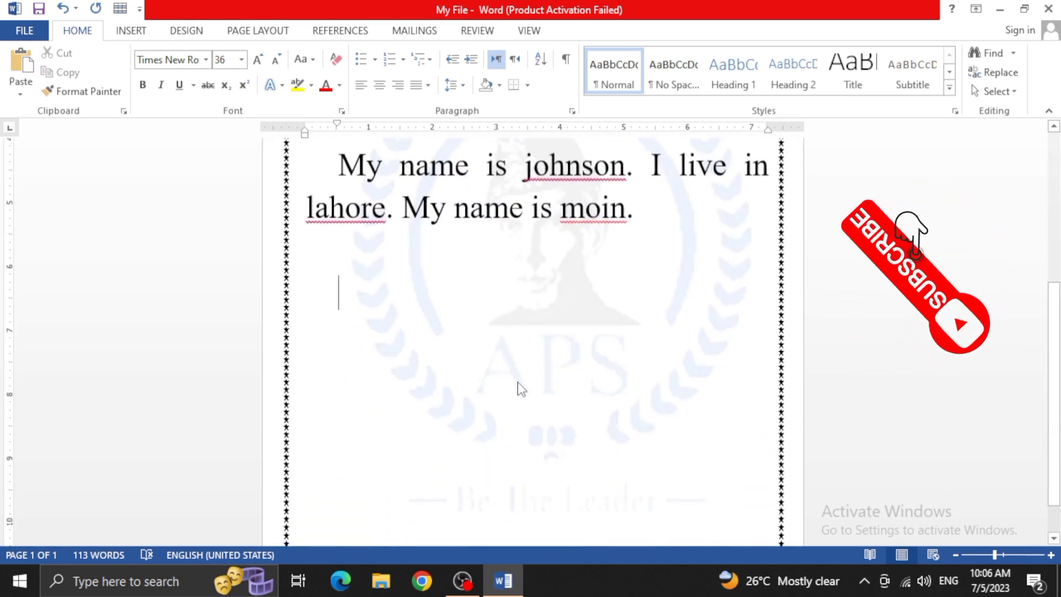
{"action": "type", "text": "10"}
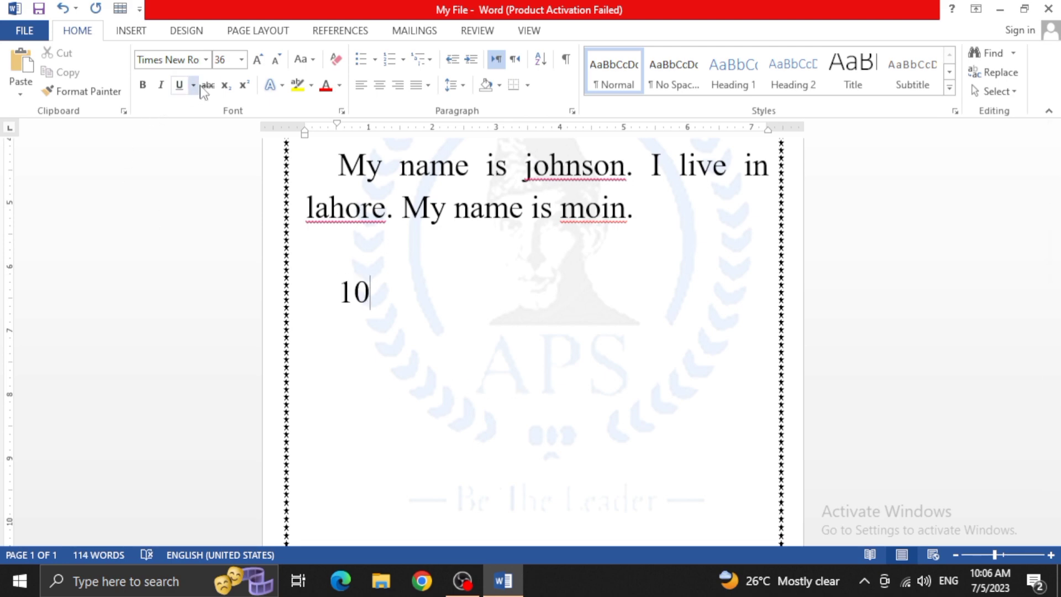
{"action": "left_click", "coordinate": [228, 88]}
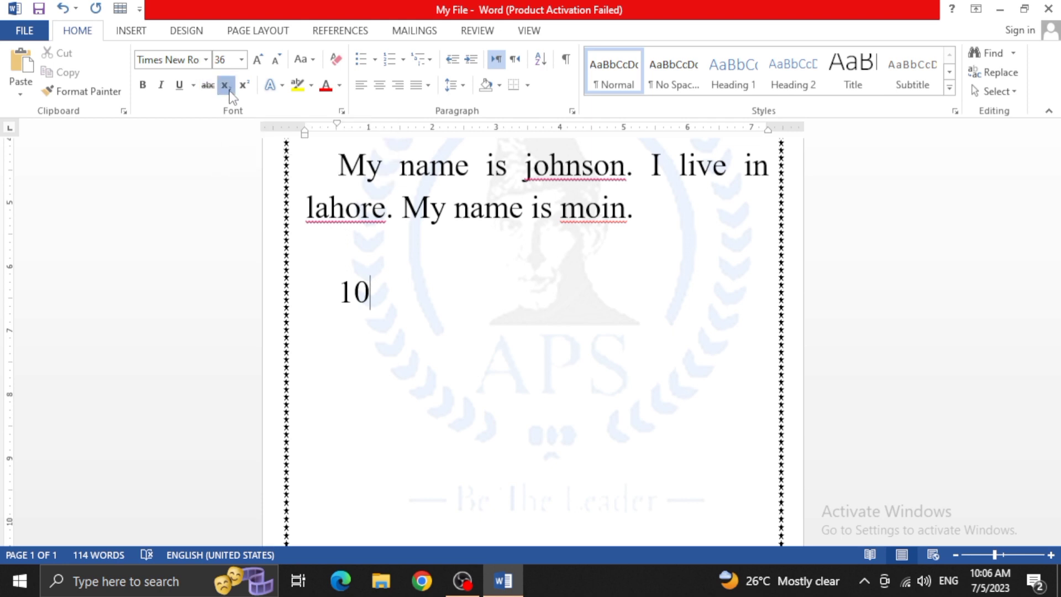
{"action": "type", "text": "2"}
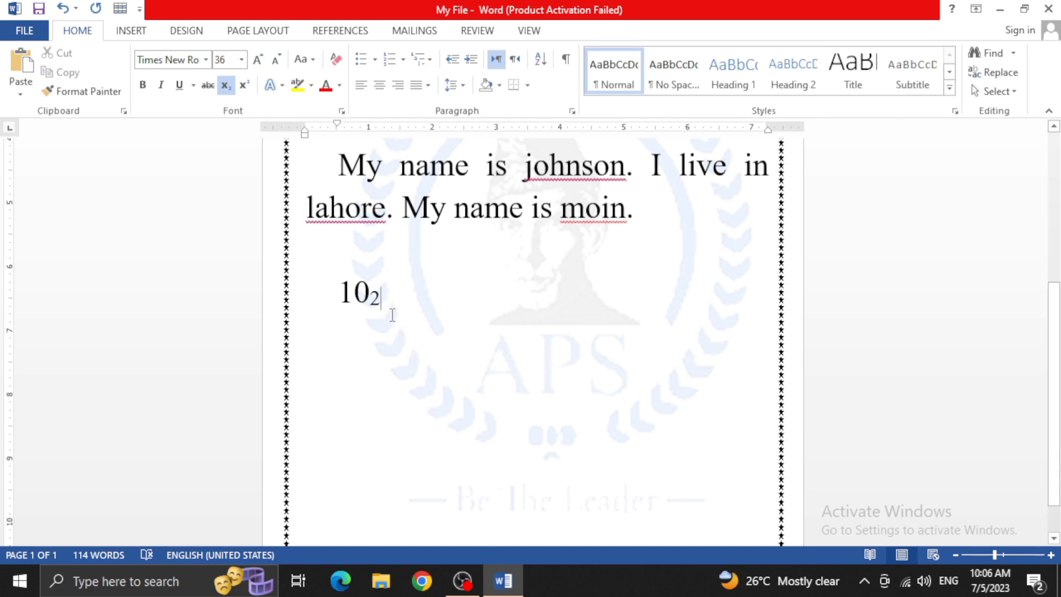
{"action": "left_click", "coordinate": [225, 85]}
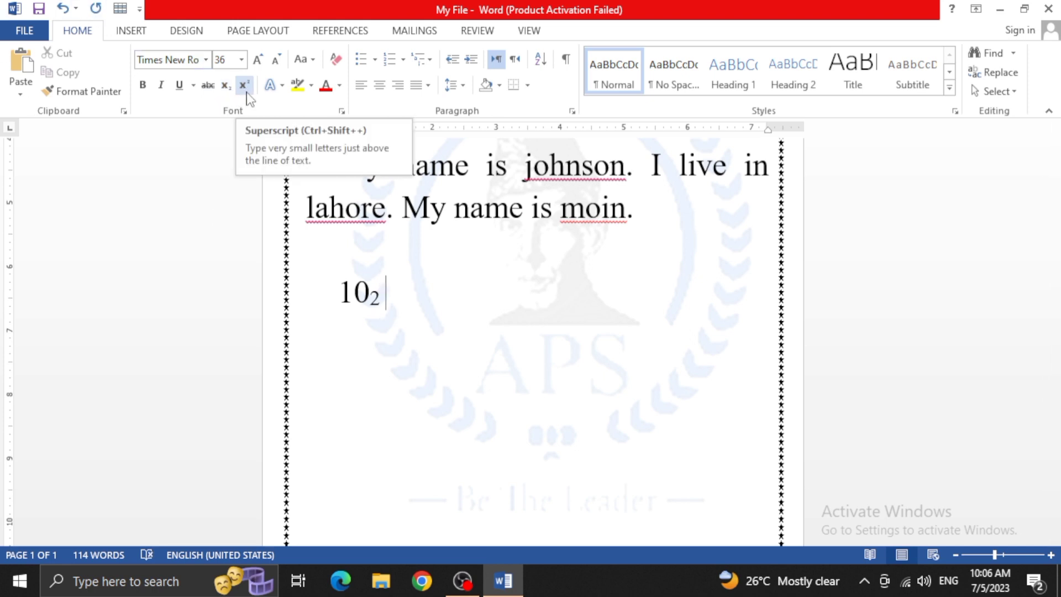
Write 10 with a superscript 2 on a new line below the subscript example
{"action": "key", "text": "Return"}
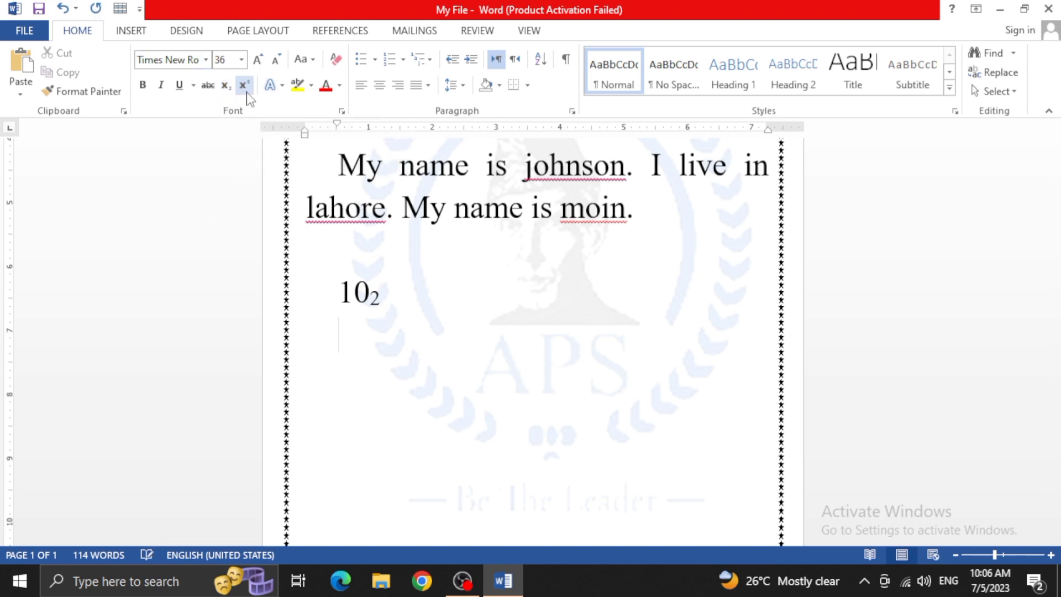
{"action": "type", "text": "10"}
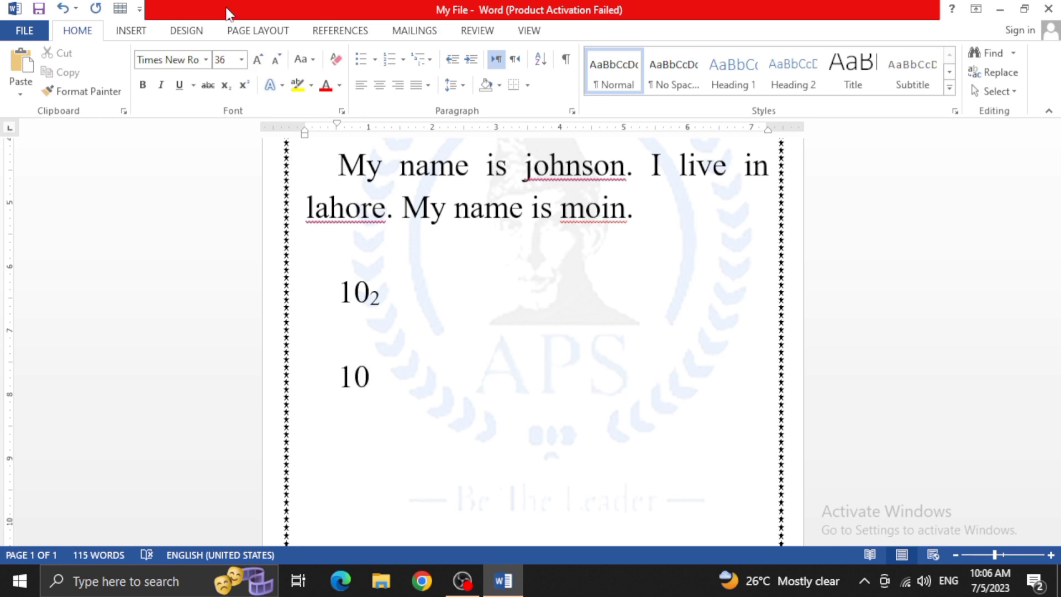
{"action": "left_click", "coordinate": [244, 87]}
{"action": "type", "text": "2"}
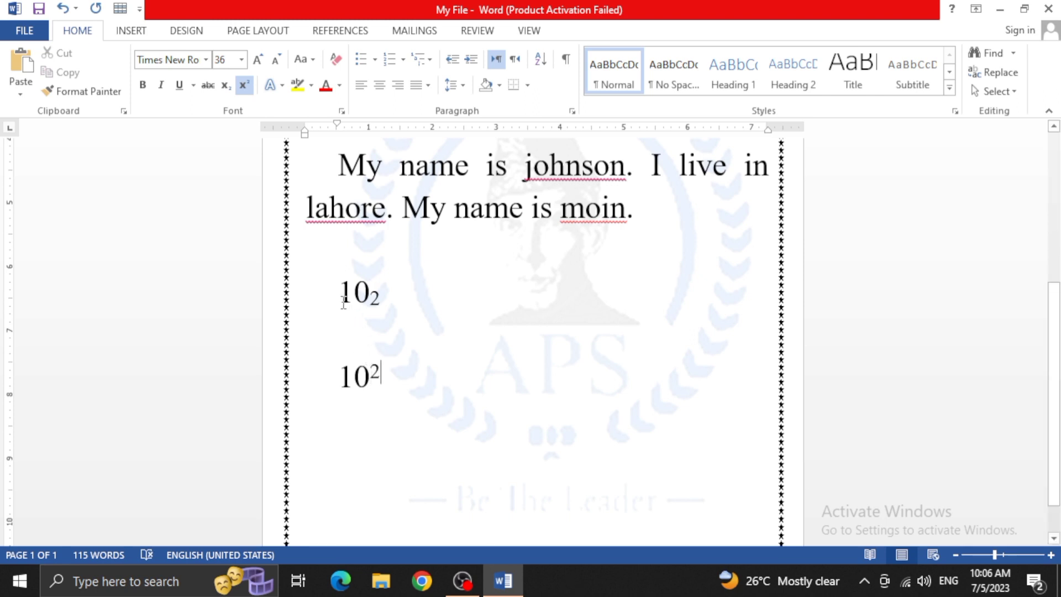
{"action": "left_click_drag", "start_coordinate": [343, 301], "coordinate": [382, 301]}
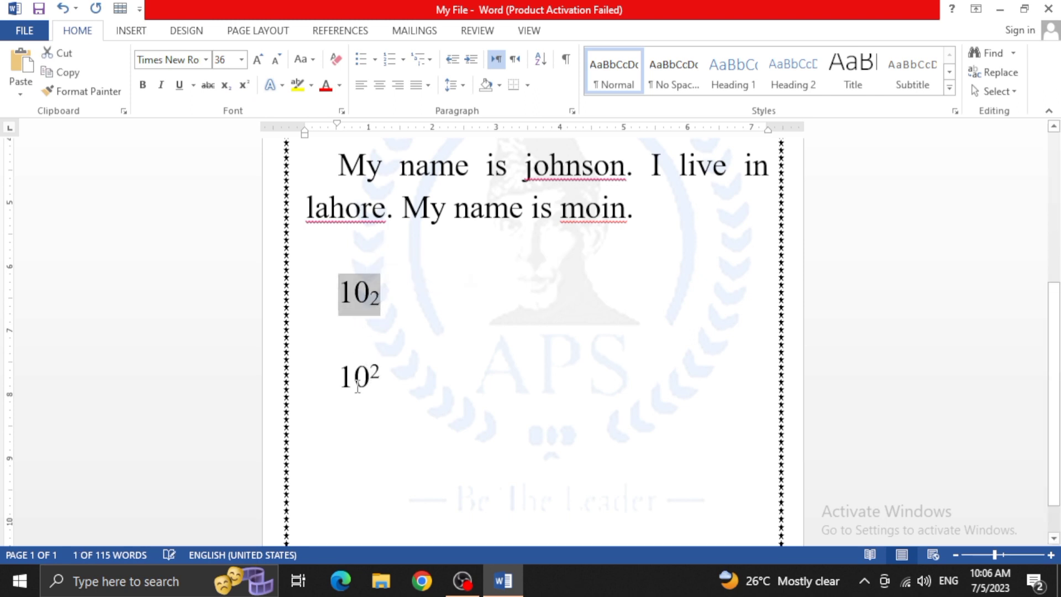
{"action": "left_click_drag", "start_coordinate": [339, 381], "coordinate": [390, 381]}
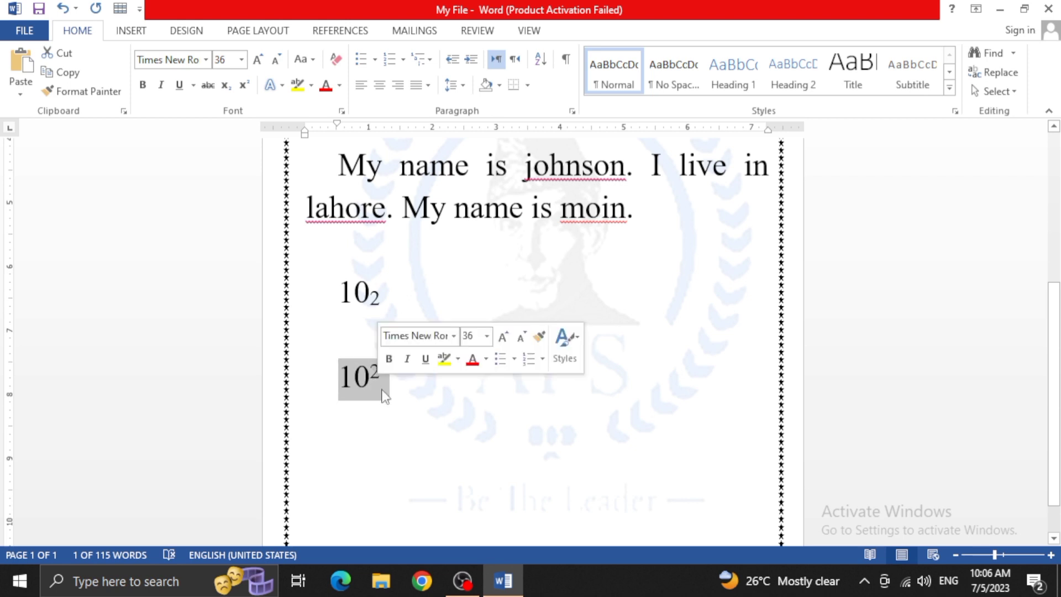
{"action": "left_click", "coordinate": [454, 412]}
{"action": "left_click", "coordinate": [282, 86]}
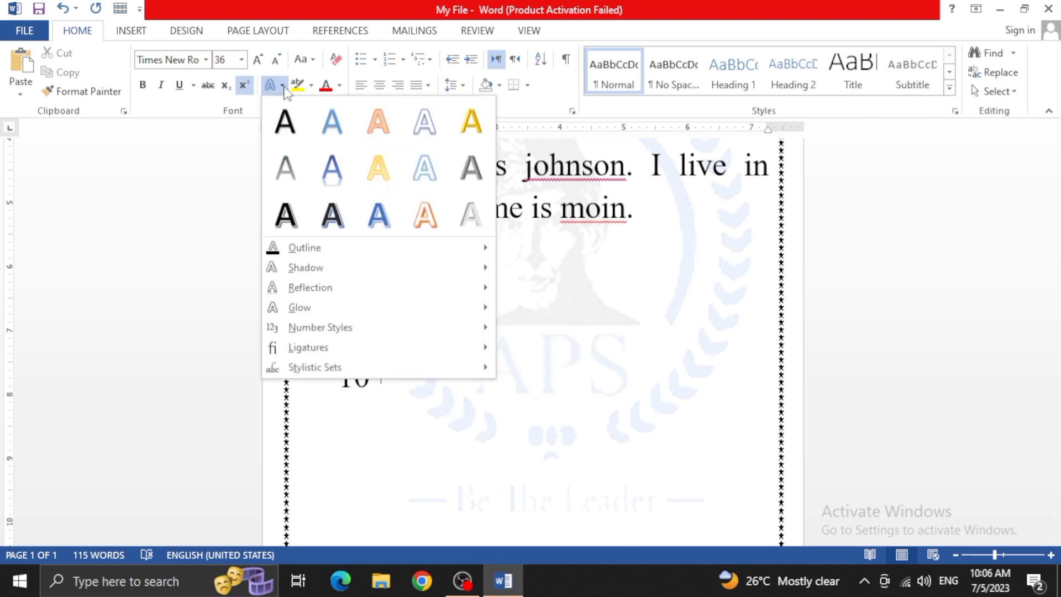
{"action": "left_click", "coordinate": [571, 379]}
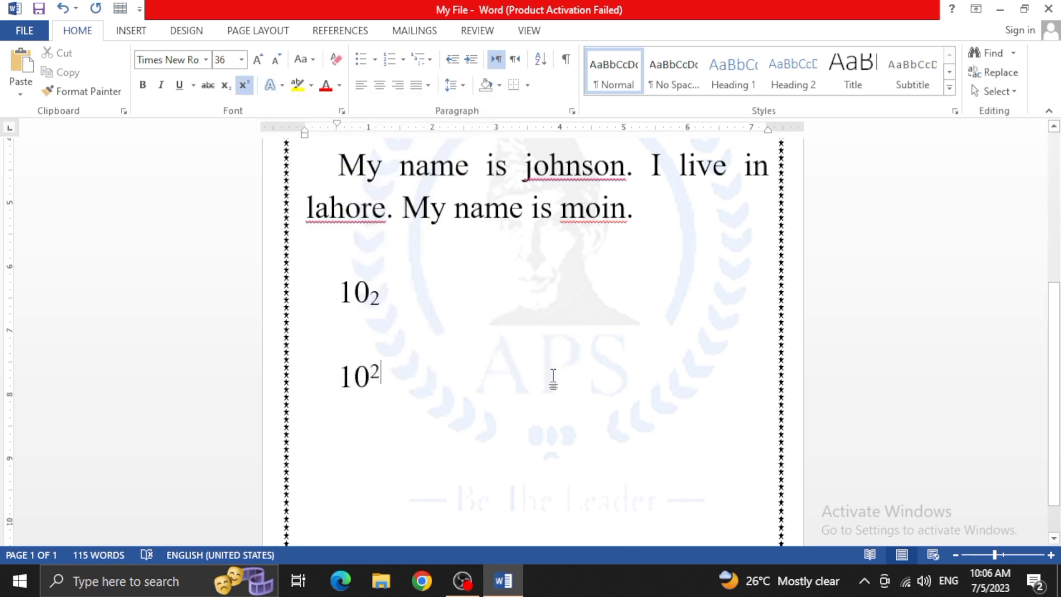
Apply the preset text effect with white fill and blue outline to the superscript example 10²
{"action": "left_click_drag", "start_coordinate": [394, 388], "coordinate": [338, 382]}
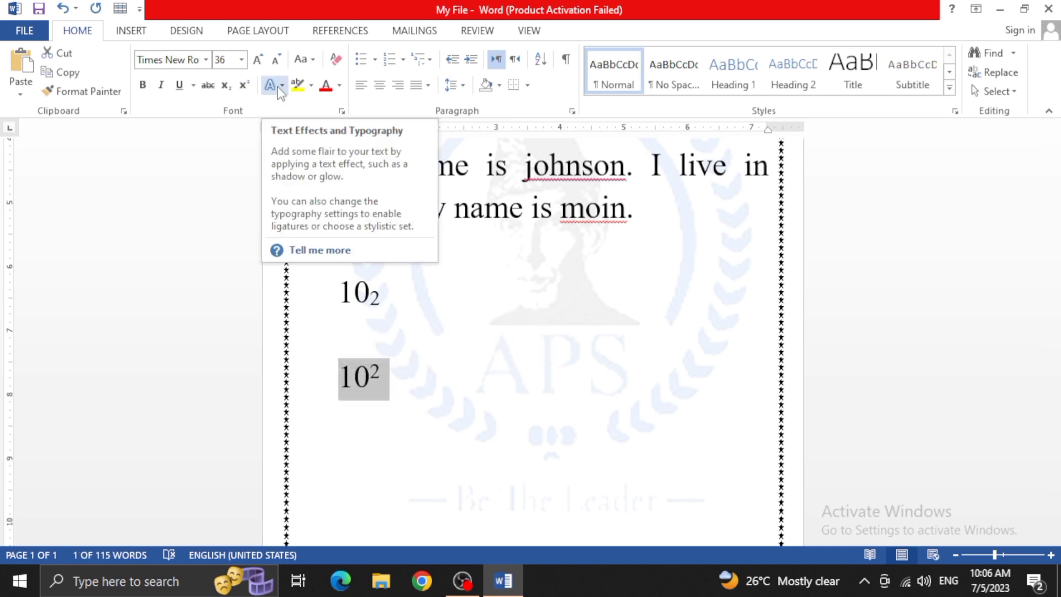
{"action": "left_click", "coordinate": [278, 89]}
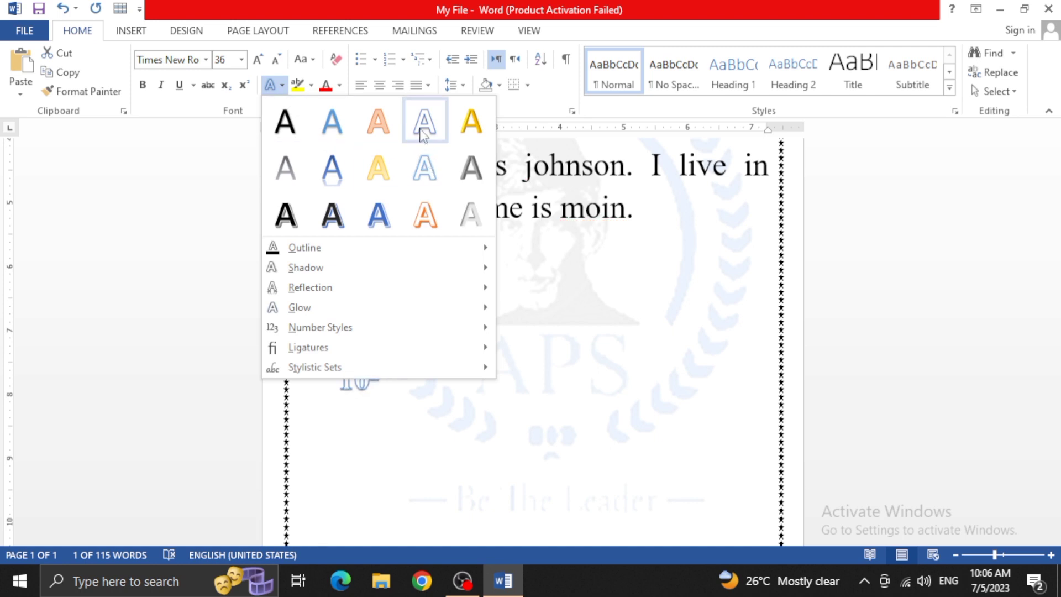
{"action": "left_click", "coordinate": [424, 140]}
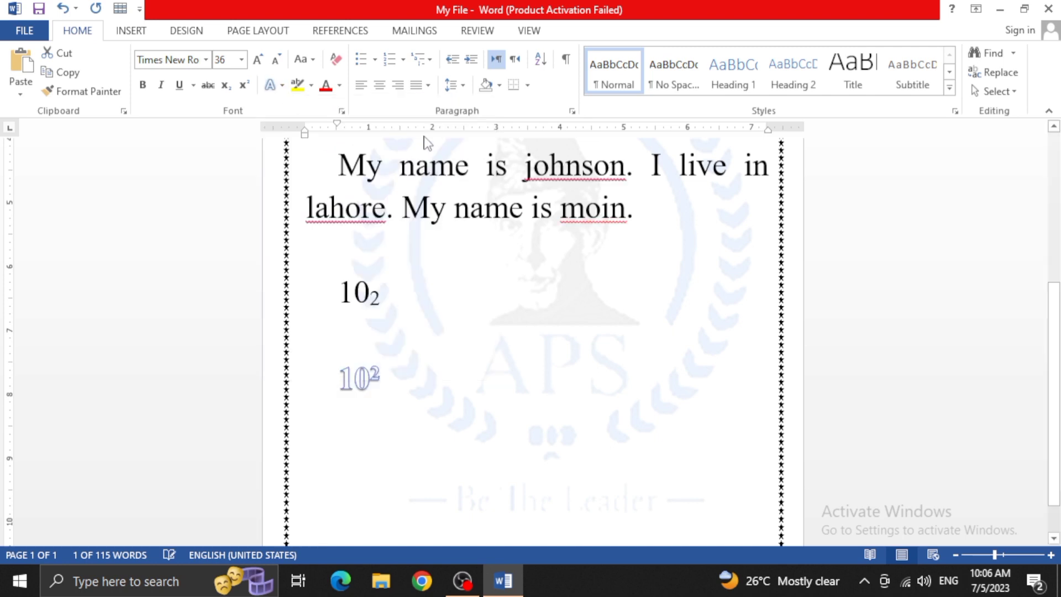
Try to pick a different theme colour for the text outline of the superscript example 10²
{"action": "left_click", "coordinate": [281, 88]}
{"action": "mouse_move", "coordinate": [328, 260]}
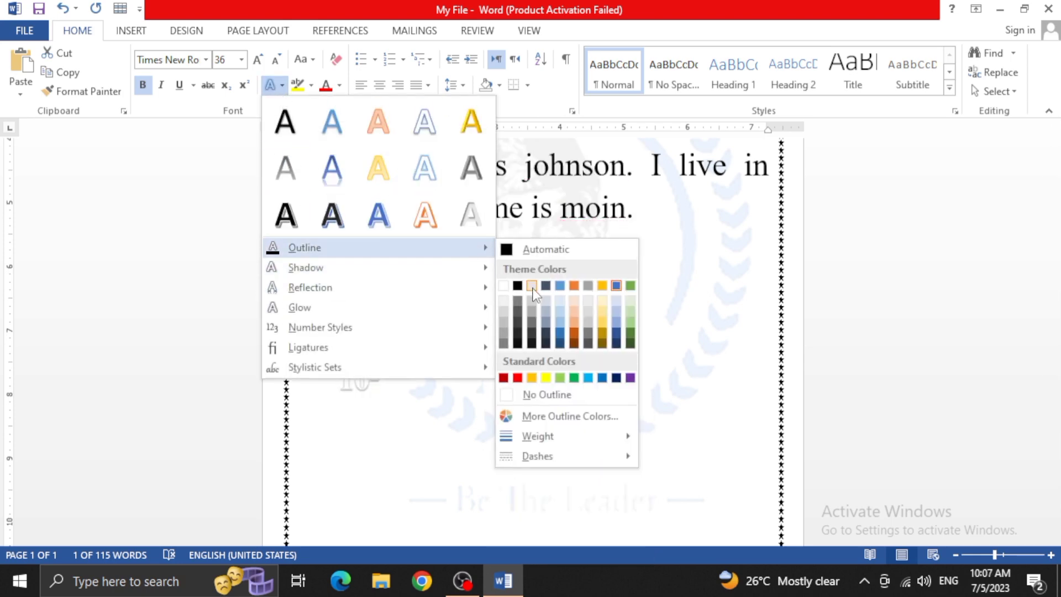
{"action": "left_click", "coordinate": [539, 334]}
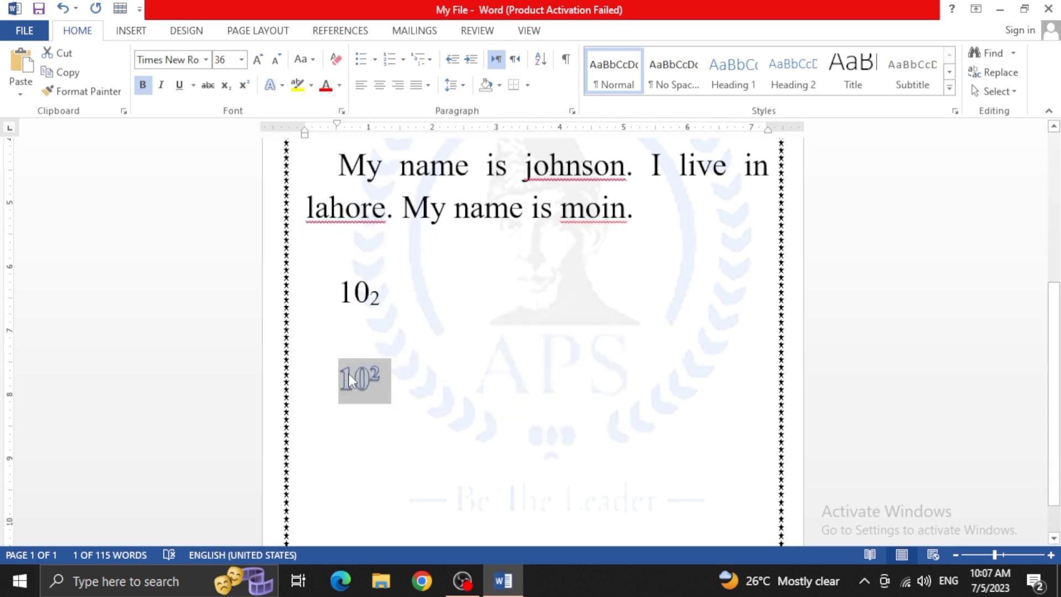
Right-align the superscript example 10² and set its text outline to the darkest orange theme shade
{"action": "left_click", "coordinate": [398, 86]}
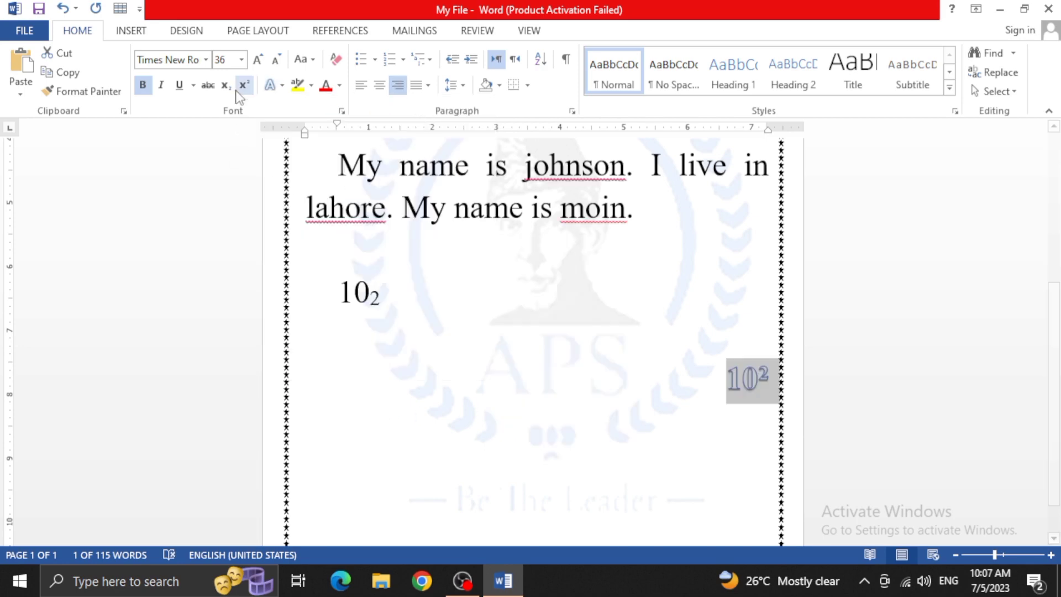
{"action": "left_click", "coordinate": [270, 84]}
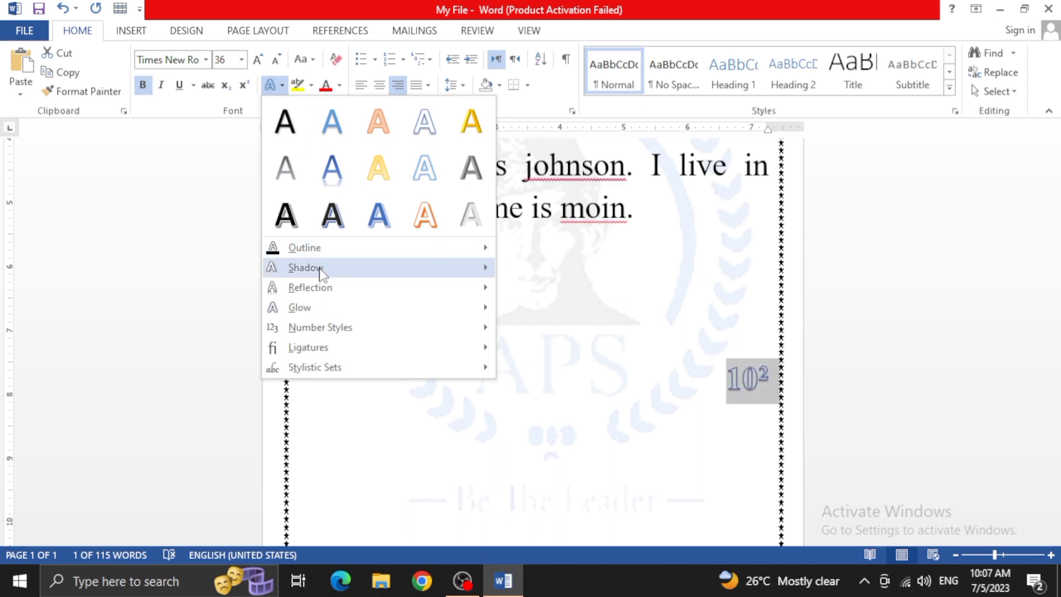
{"action": "mouse_move", "coordinate": [381, 253]}
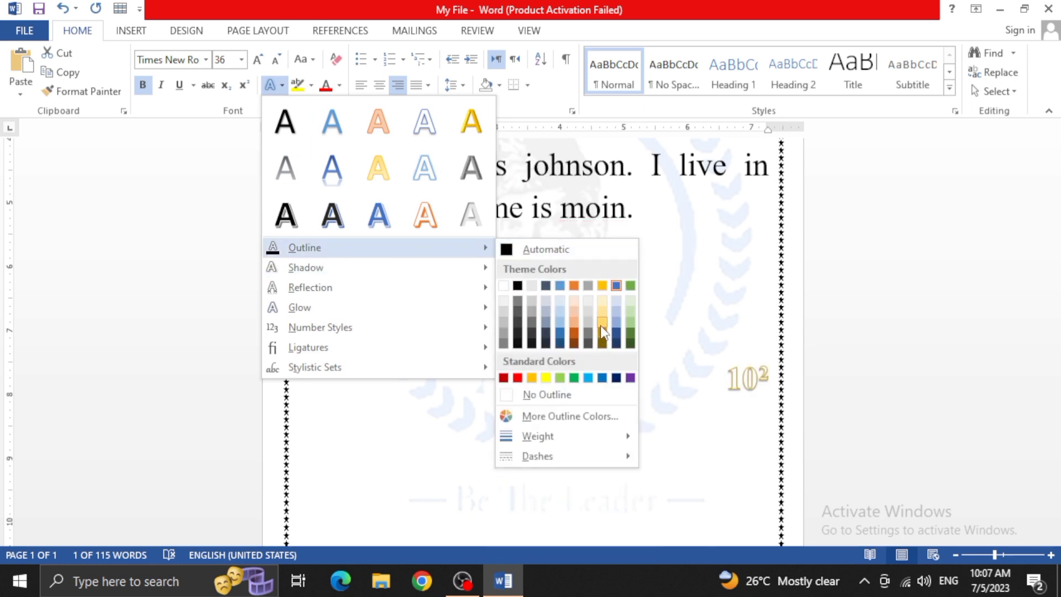
{"action": "left_click", "coordinate": [575, 344]}
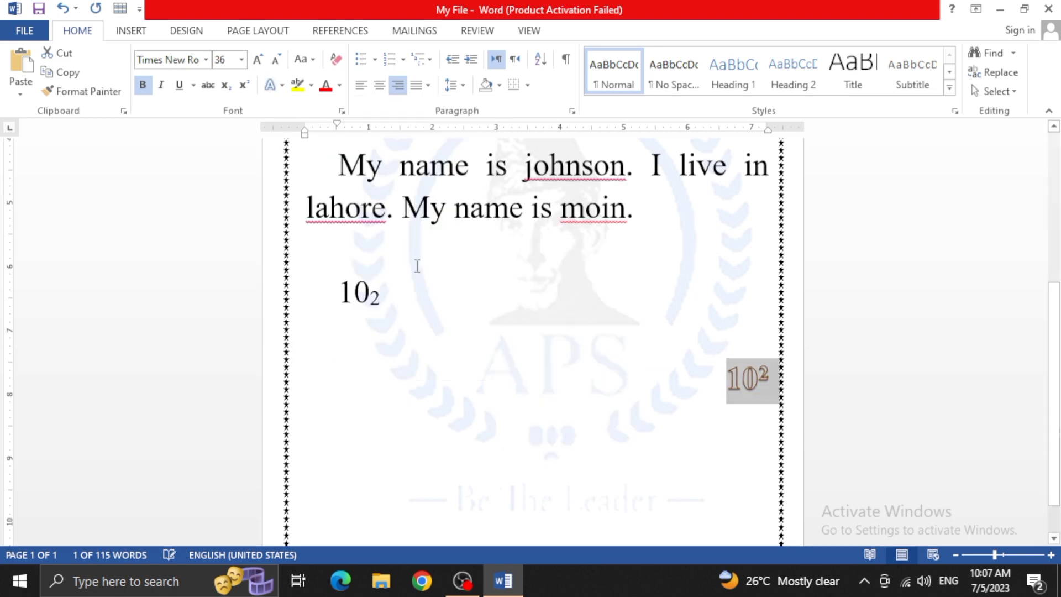
Apply the full, touching reflection variation to the superscript example 10²
{"action": "left_click", "coordinate": [311, 86]}
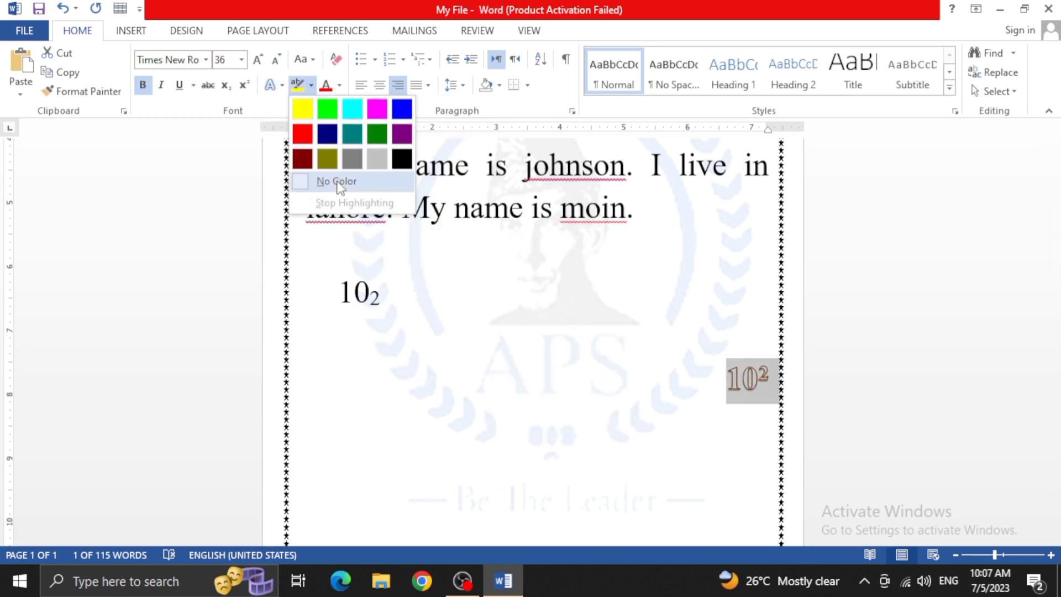
{"action": "left_click", "coordinate": [282, 89]}
{"action": "left_click", "coordinate": [283, 88]}
{"action": "mouse_move", "coordinate": [332, 294]}
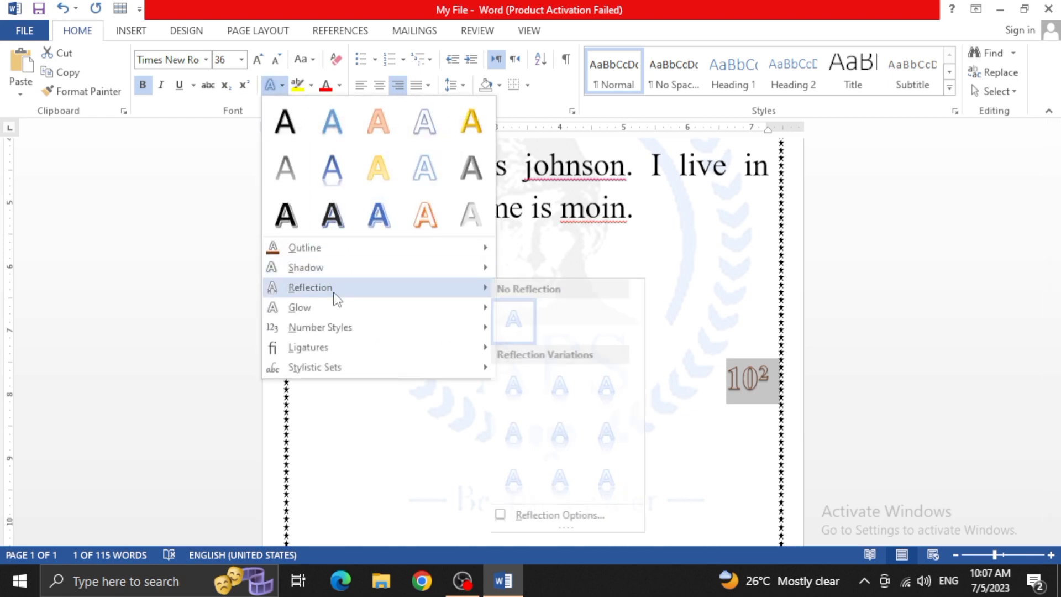
{"action": "left_click", "coordinate": [613, 388]}
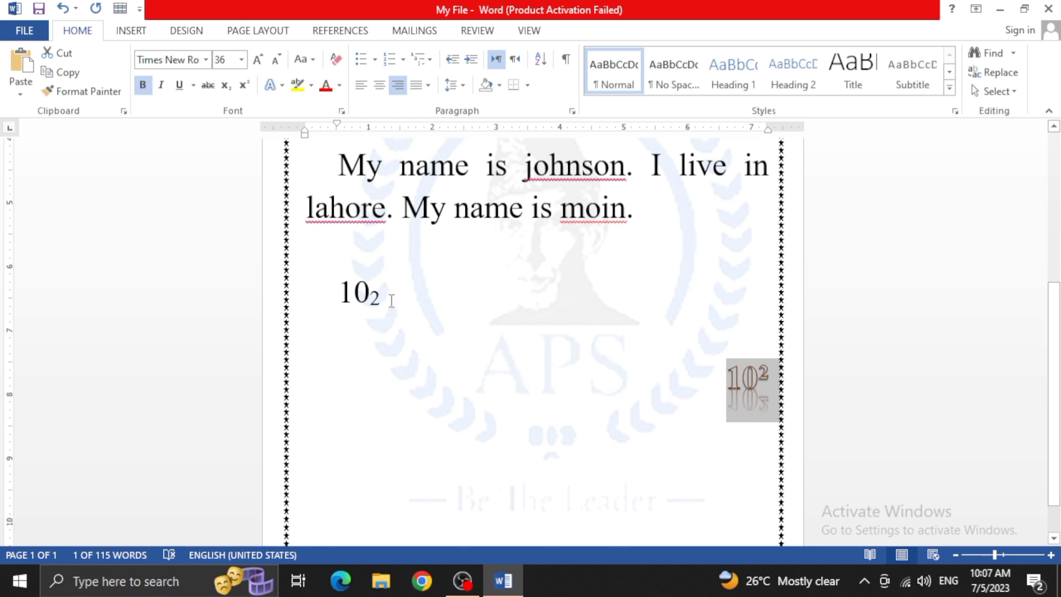
Remove the reflection from the superscript example 10² by choosing No Reflection
{"action": "left_click", "coordinate": [282, 85]}
{"action": "mouse_move", "coordinate": [331, 305]}
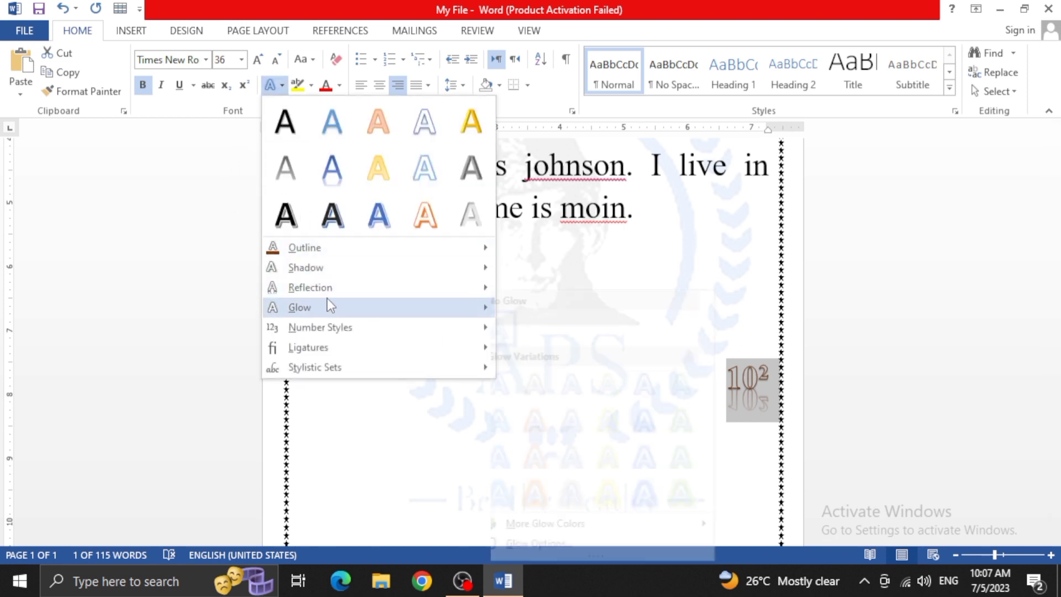
{"action": "mouse_move", "coordinate": [331, 287]}
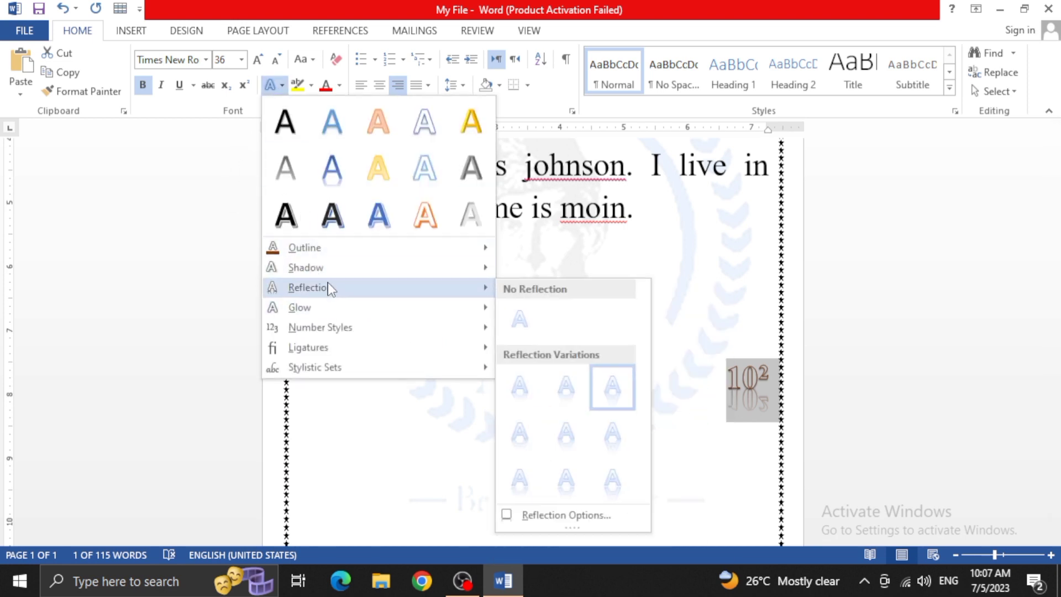
{"action": "left_click", "coordinate": [518, 330]}
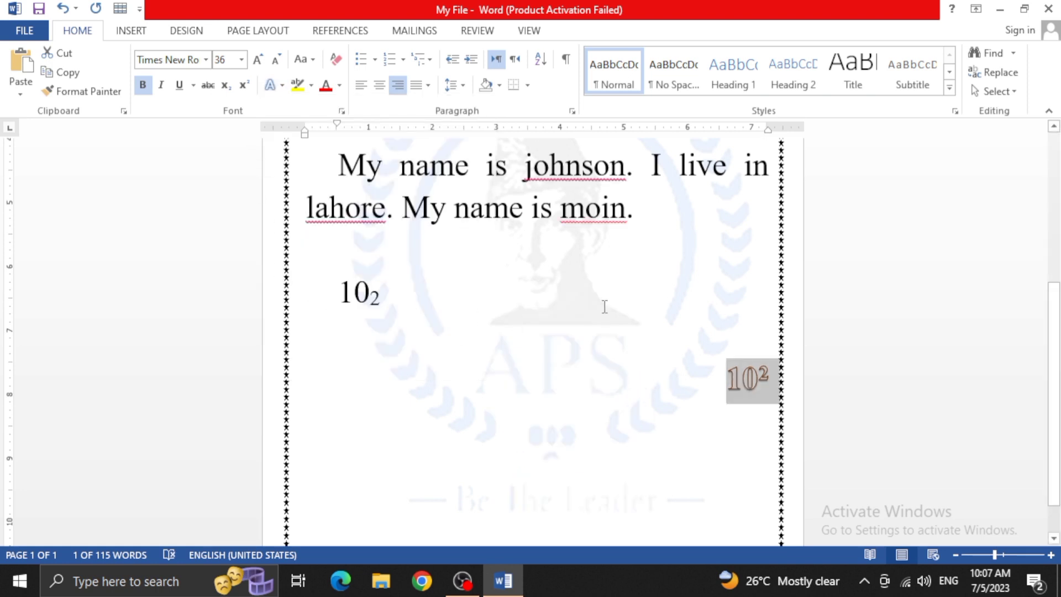
Highlight the superscript example 10² in green and set the font colour to the darkest blue theme shade
{"action": "left_click", "coordinate": [280, 86]}
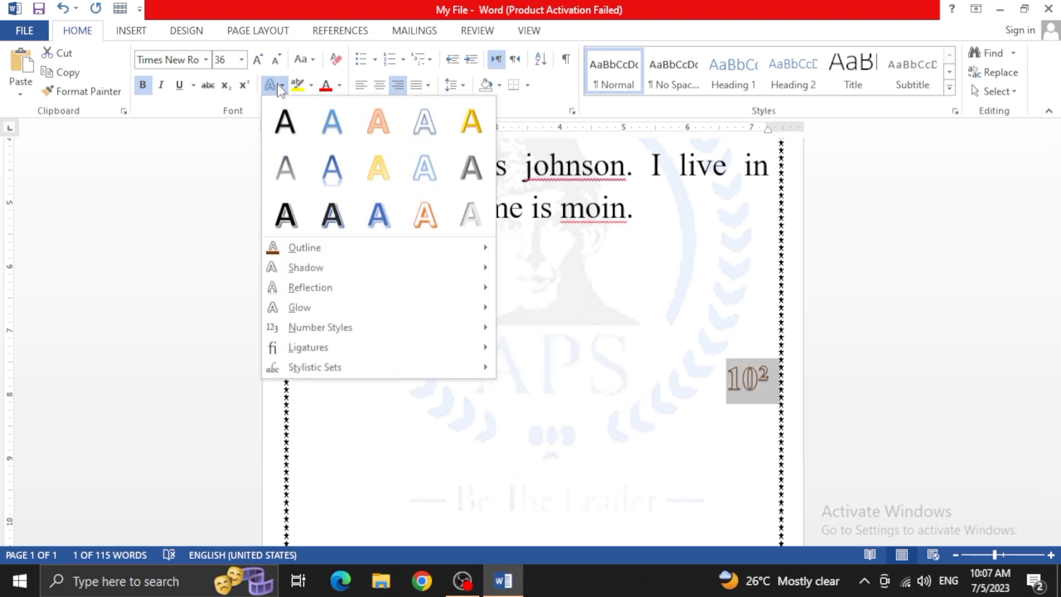
{"action": "left_click", "coordinate": [281, 88]}
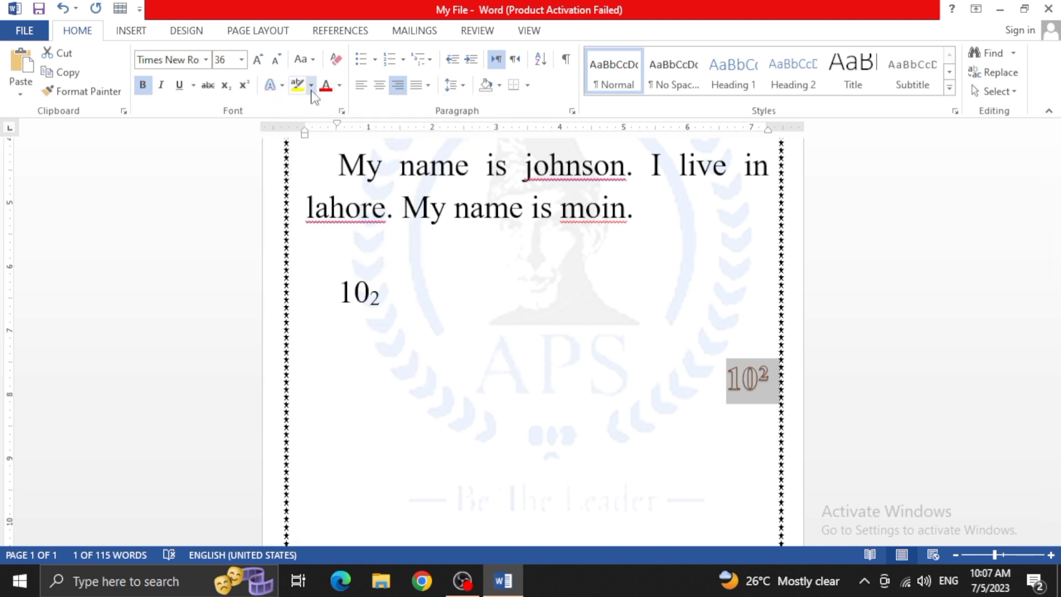
{"action": "left_click", "coordinate": [312, 88]}
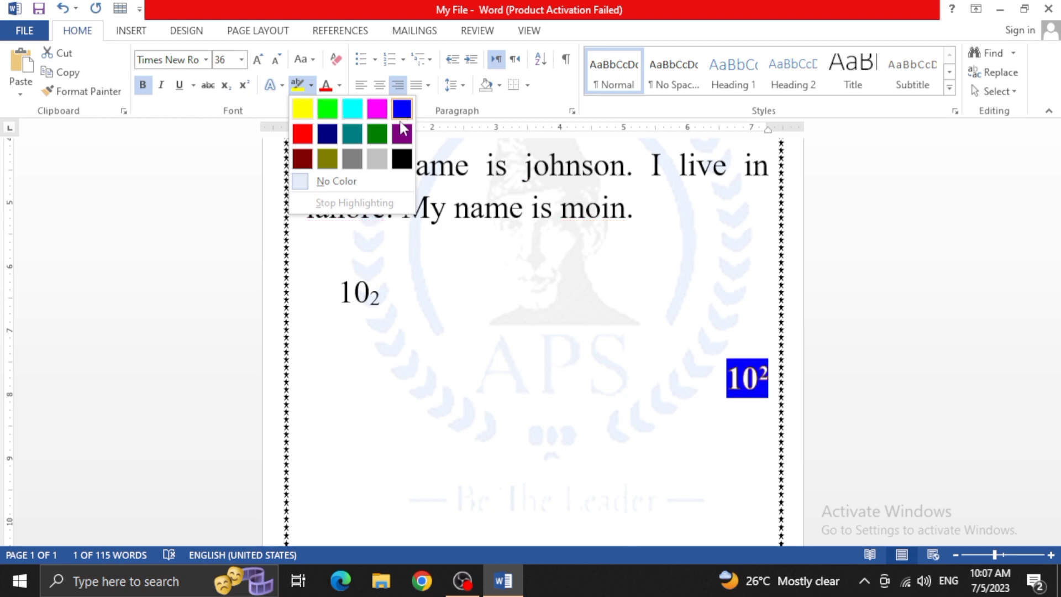
{"action": "left_click", "coordinate": [377, 134]}
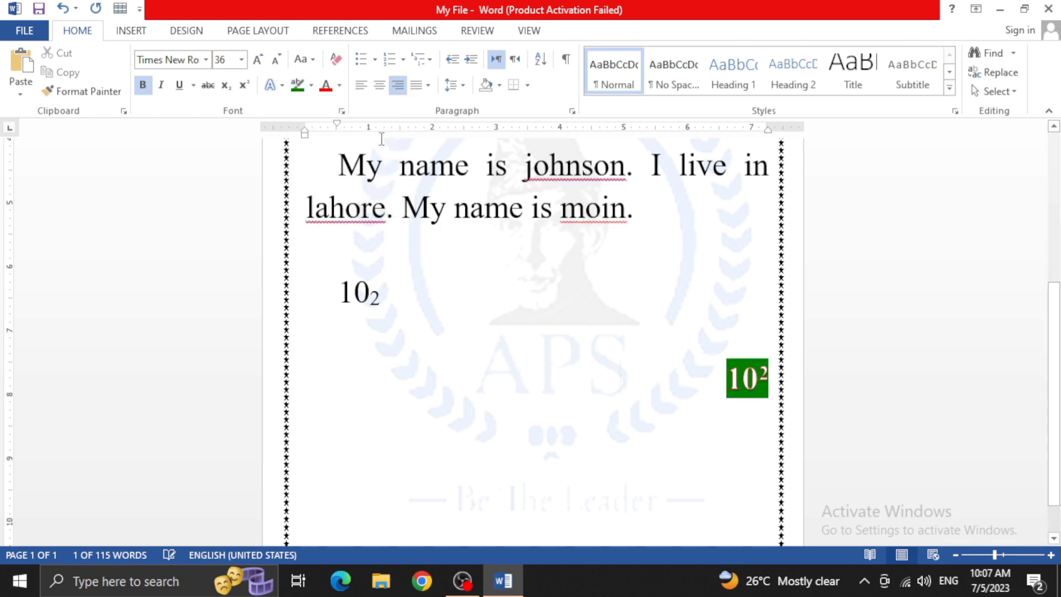
{"action": "left_click", "coordinate": [342, 90]}
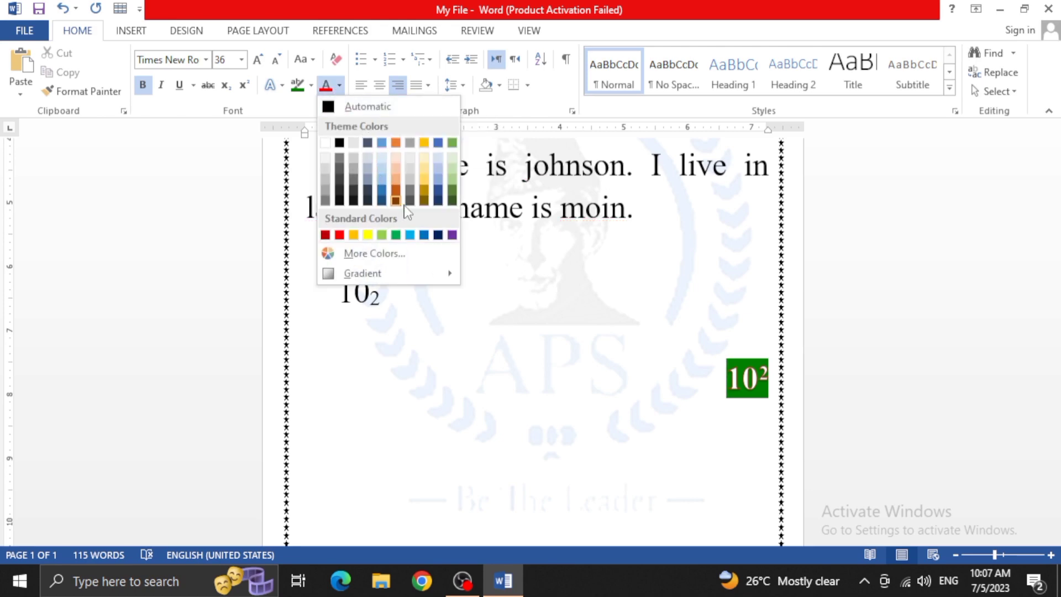
{"action": "left_click", "coordinate": [437, 199]}
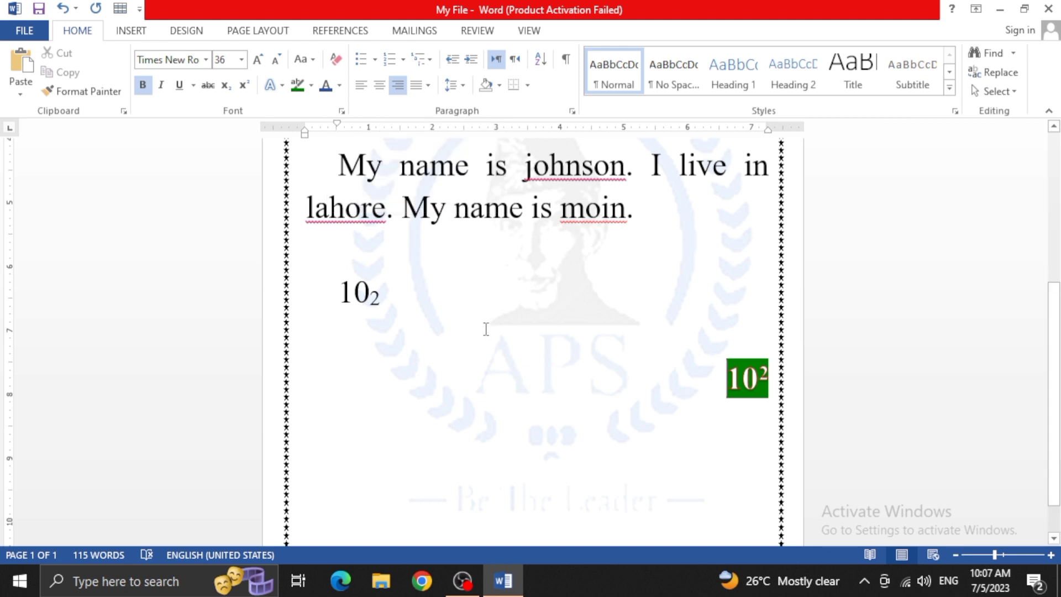
Delete the blank line between the subscript and superscript examples
{"action": "scroll", "coordinate": [497, 331], "scroll_direction": "up", "scroll_amount": 3}
{"action": "left_click", "coordinate": [649, 464]}
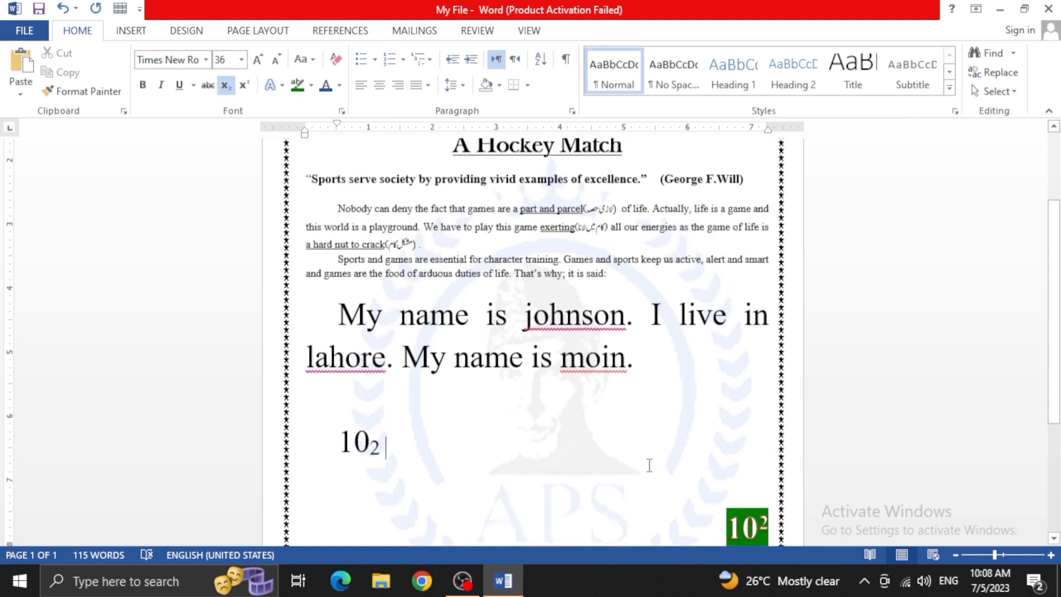
{"action": "left_click", "coordinate": [638, 485]}
{"action": "key", "text": "Delete"}
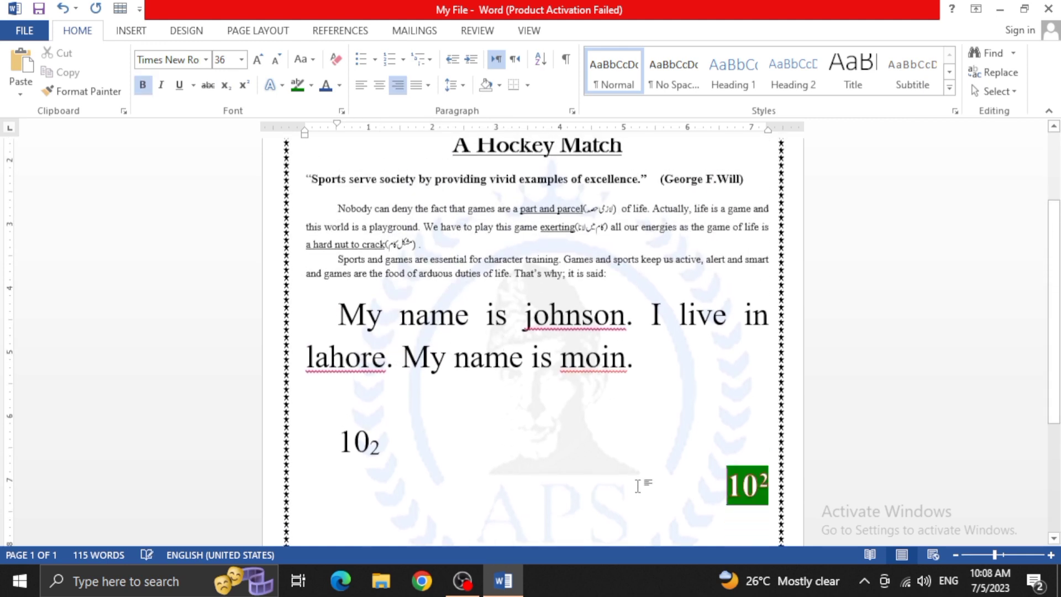
Delete the blank line between the large sample sentences and the subscript example
{"action": "scroll", "coordinate": [424, 405], "scroll_direction": "up", "scroll_amount": 3}
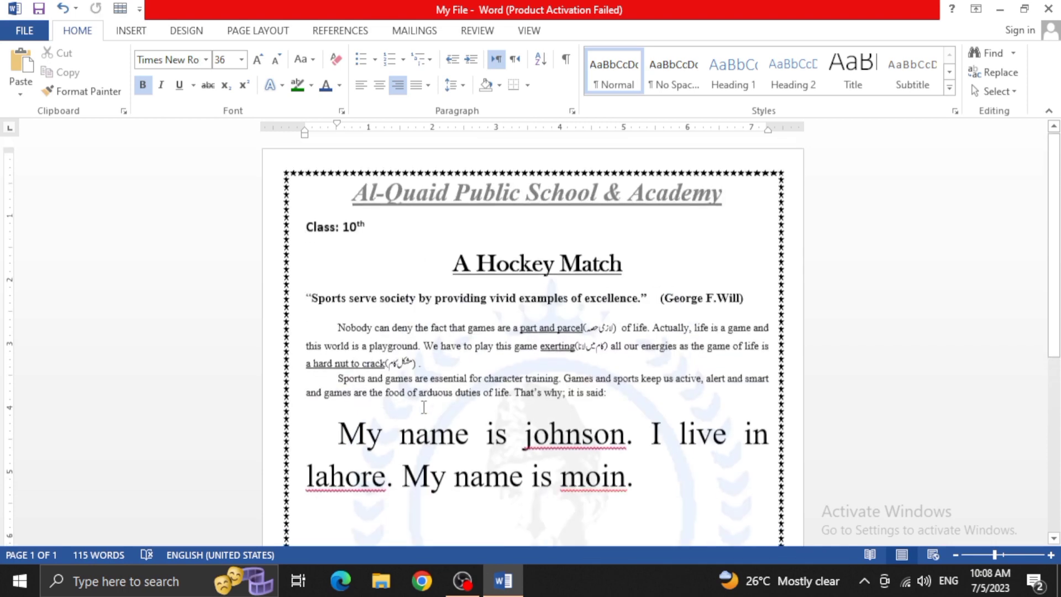
{"action": "scroll", "coordinate": [423, 407], "scroll_direction": "down", "scroll_amount": 4}
{"action": "scroll", "coordinate": [424, 407], "scroll_direction": "up", "scroll_amount": 3}
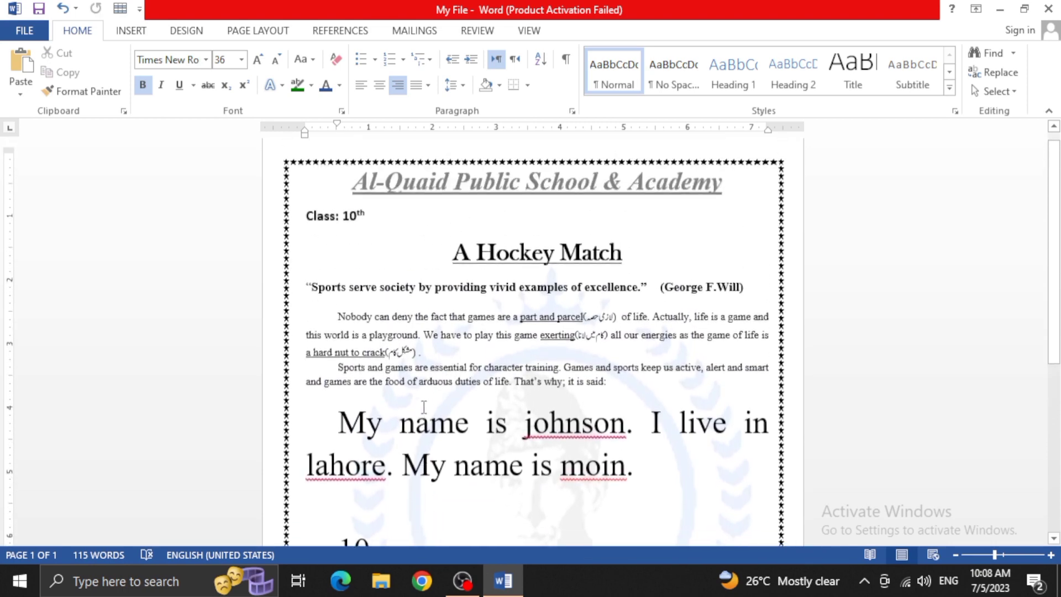
{"action": "scroll", "coordinate": [425, 407], "scroll_direction": "down", "scroll_amount": 2}
{"action": "scroll", "coordinate": [424, 407], "scroll_direction": "down", "scroll_amount": 2}
{"action": "left_click", "coordinate": [507, 373]}
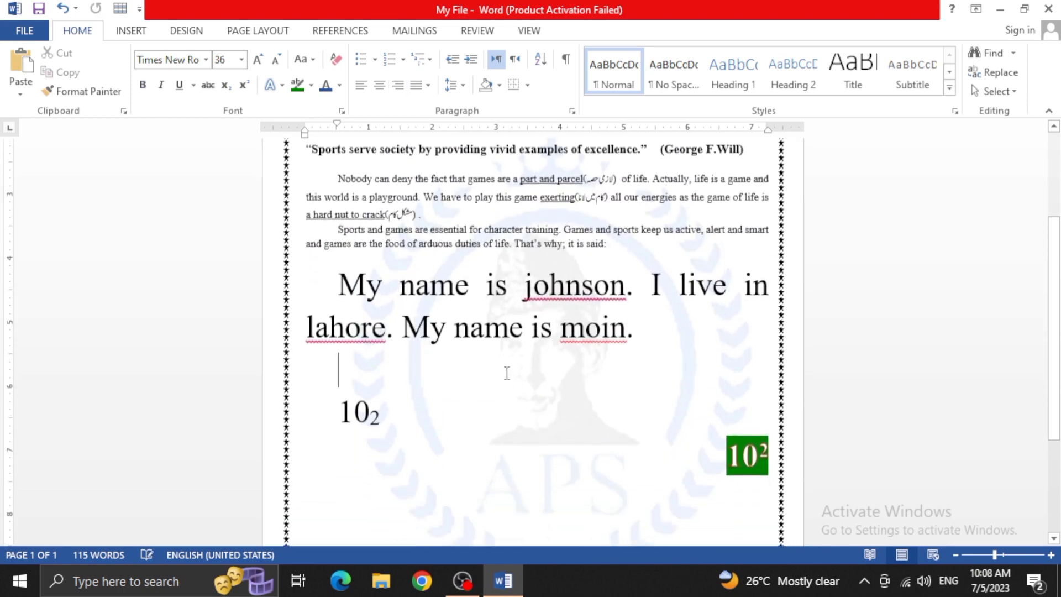
{"action": "key", "text": "Delete"}
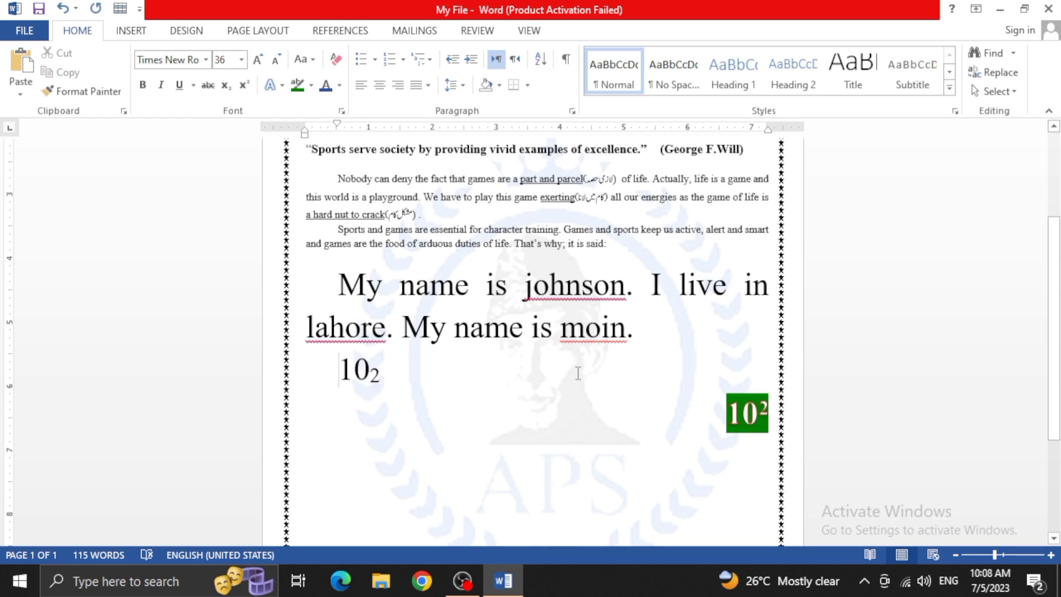
Delete the blank line between the Class: 10th line and the heading A Hockey Match
{"action": "scroll", "coordinate": [578, 374], "scroll_direction": "up", "scroll_amount": 2}
{"action": "left_click", "coordinate": [422, 212]}
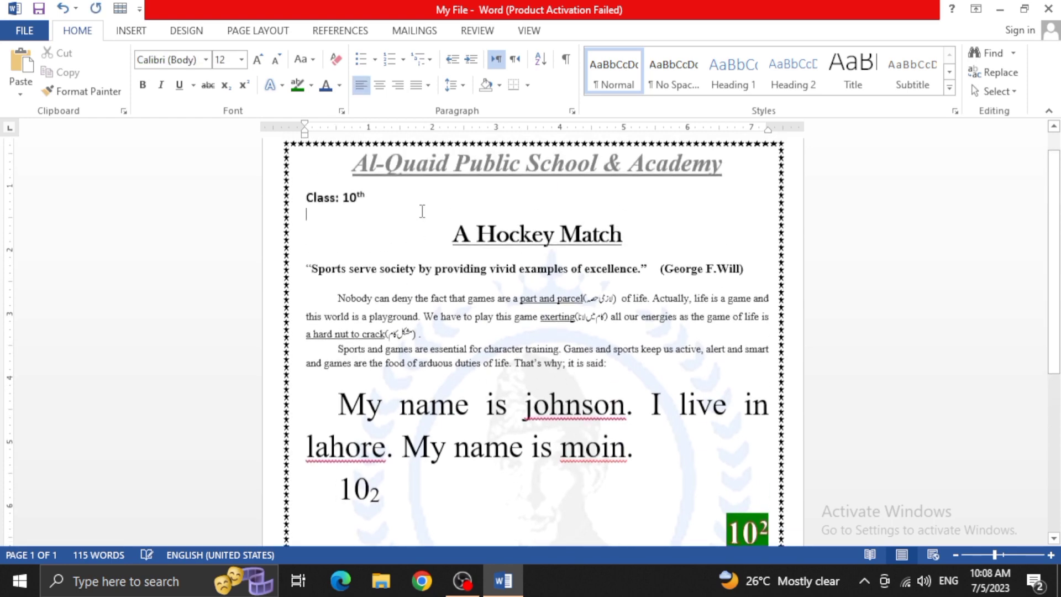
{"action": "key", "text": "Delete"}
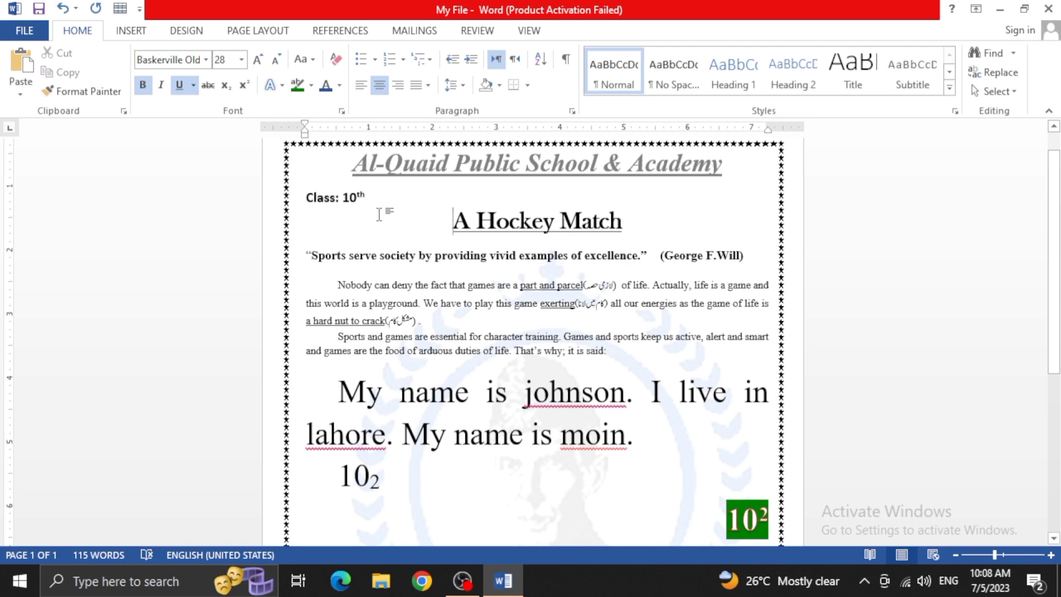
Clear all formatting from the entire body text and deselect it
{"action": "key", "text": "ctrl+a"}
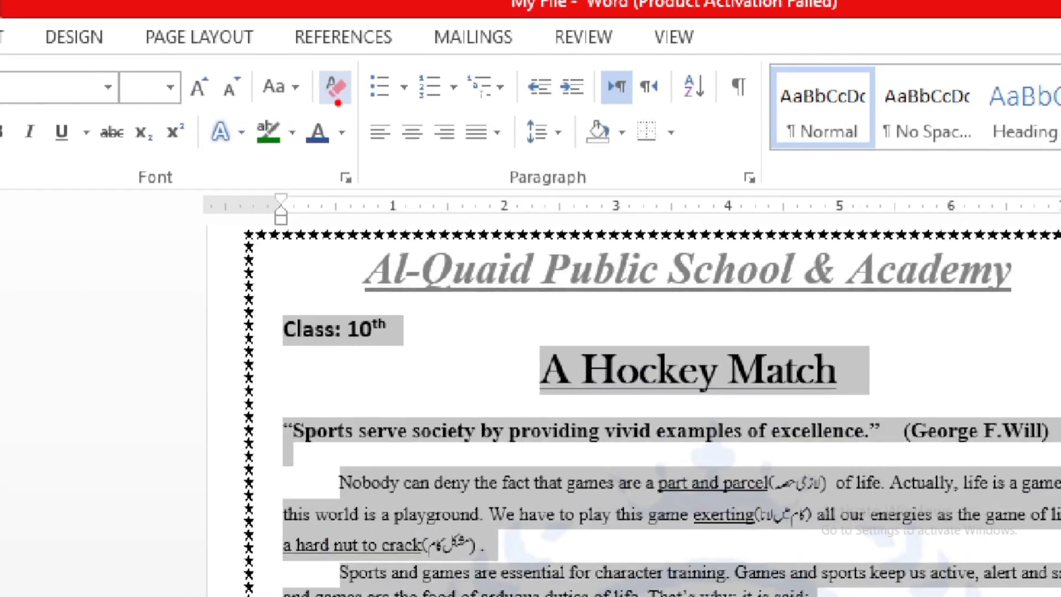
{"action": "mouse_move", "coordinate": [334, 60]}
{"action": "left_mouse_down"}
{"action": "mouse_move", "coordinate": [322, 60]}
{"action": "mouse_move", "coordinate": [318, 112]}
{"action": "mouse_move", "coordinate": [369, 103]}
{"action": "mouse_move", "coordinate": [333, 60]}
{"action": "left_mouse_up"}
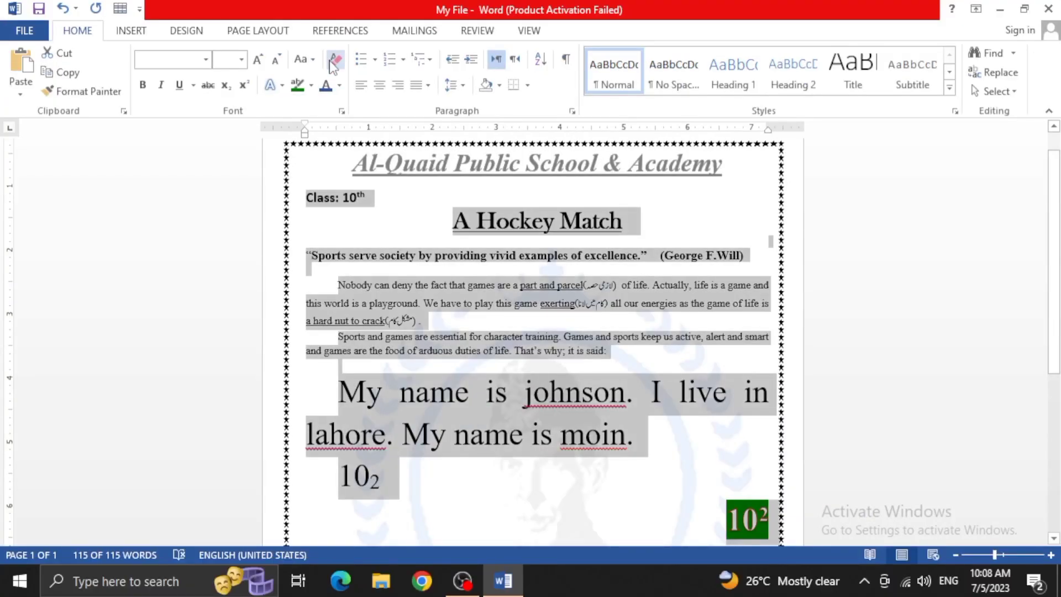
{"action": "left_click", "coordinate": [334, 84]}
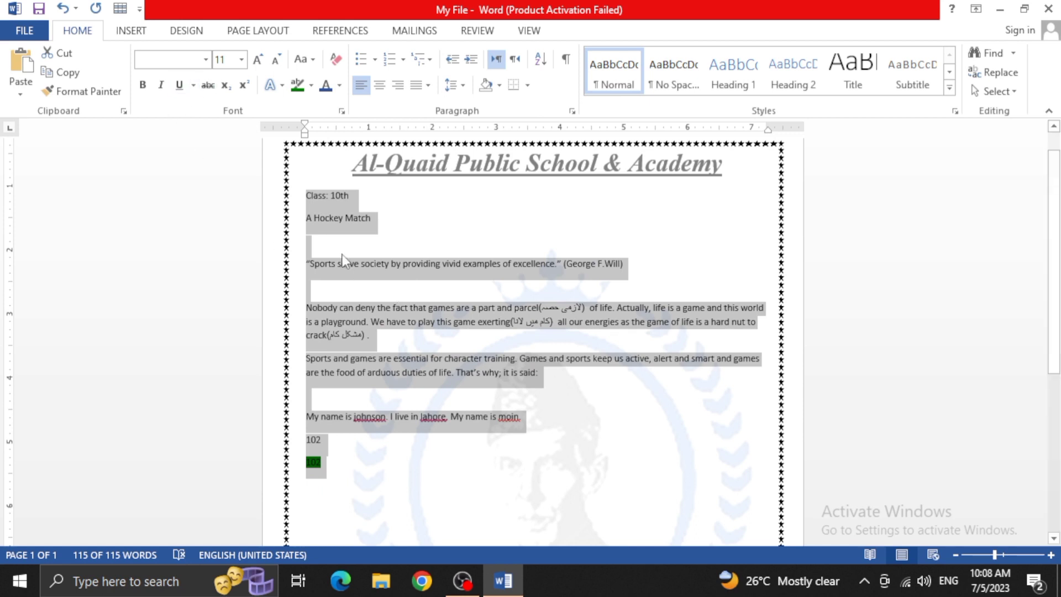
{"action": "left_click", "coordinate": [354, 272]}
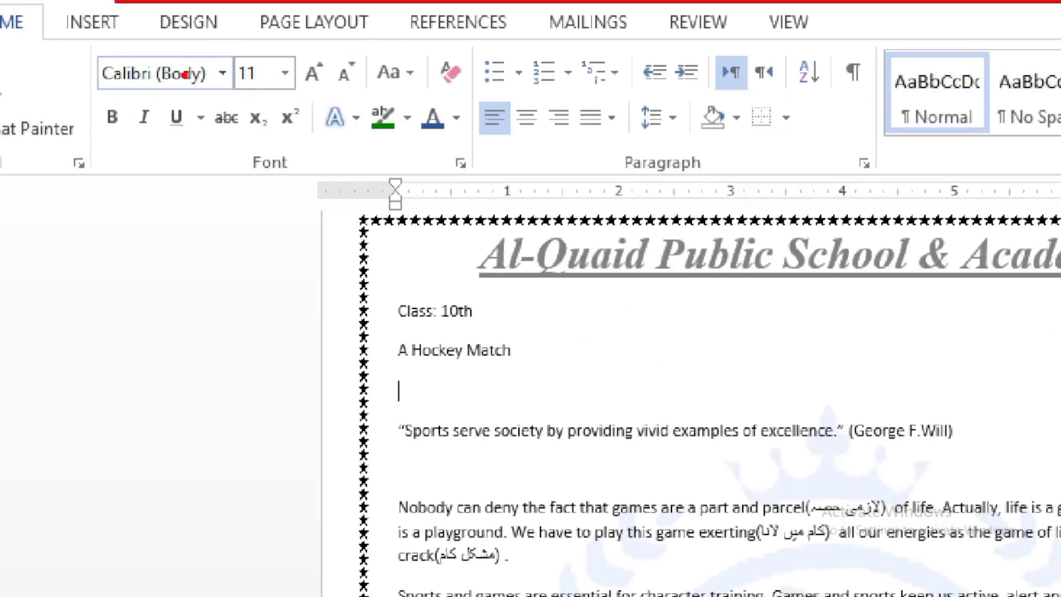
{"action": "left_click_drag", "start_coordinate": [109, 99], "coordinate": [306, 93]}
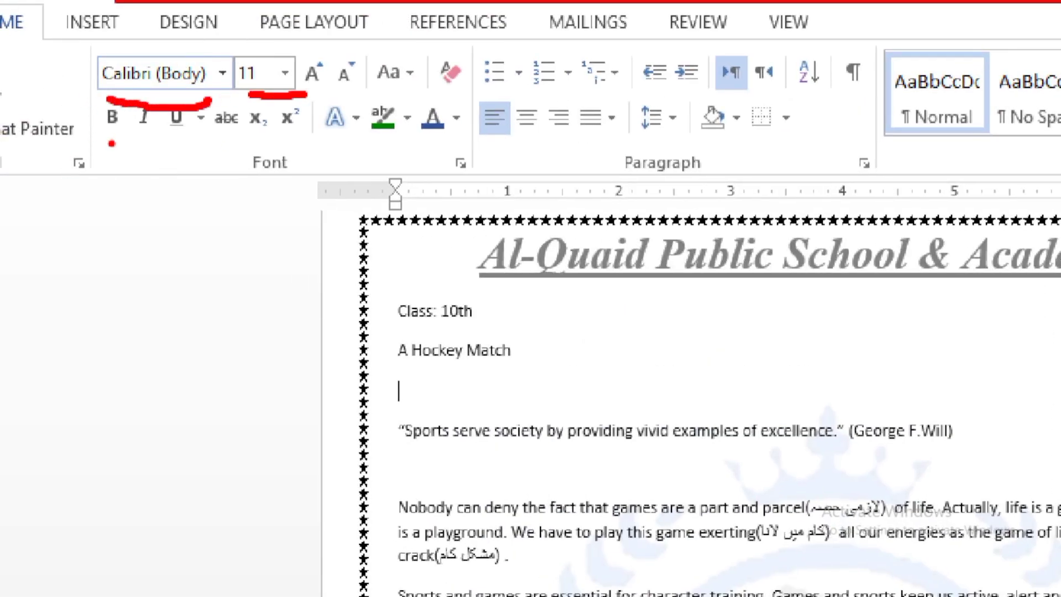
{"action": "left_click_drag", "start_coordinate": [111, 144], "coordinate": [142, 139]}
{"action": "left_click_drag", "start_coordinate": [229, 134], "coordinate": [276, 137]}
{"action": "left_click_drag", "start_coordinate": [344, 153], "coordinate": [444, 147]}
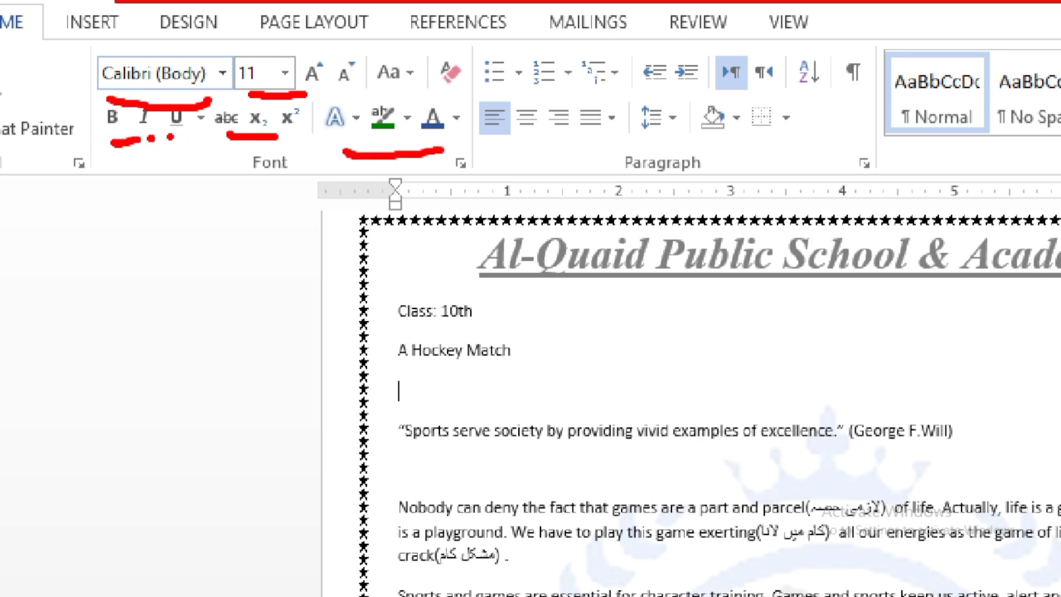
{"action": "left_click_drag", "start_coordinate": [320, 91], "coordinate": [469, 94]}
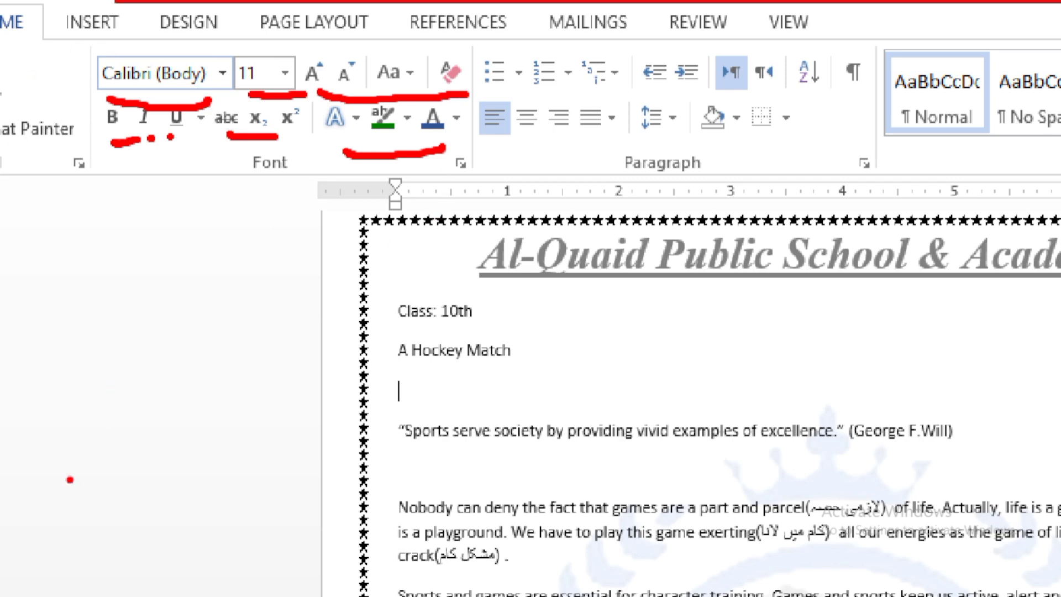
{"action": "key", "text": "Escape"}
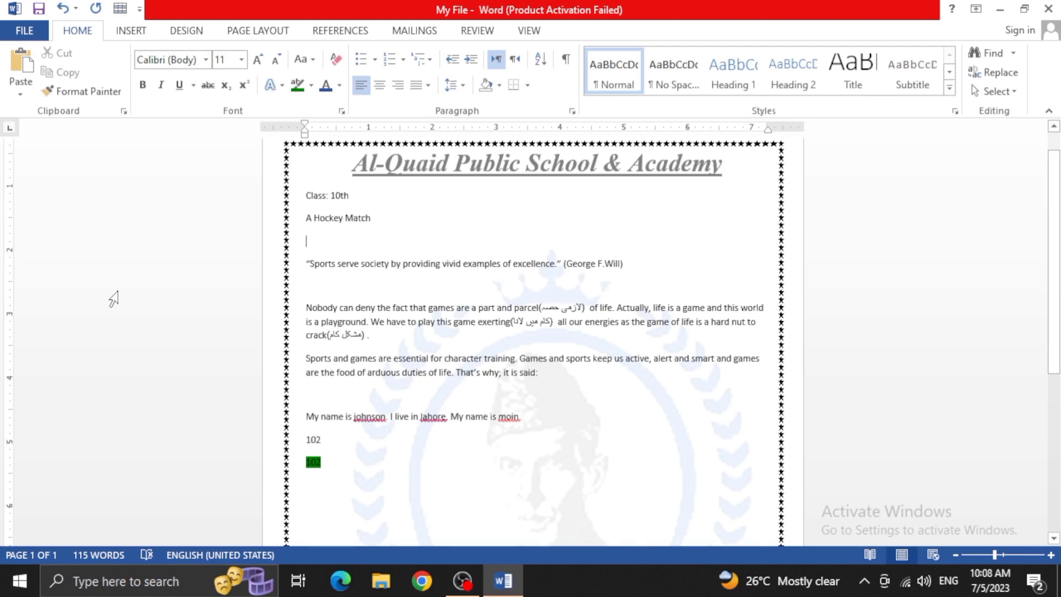